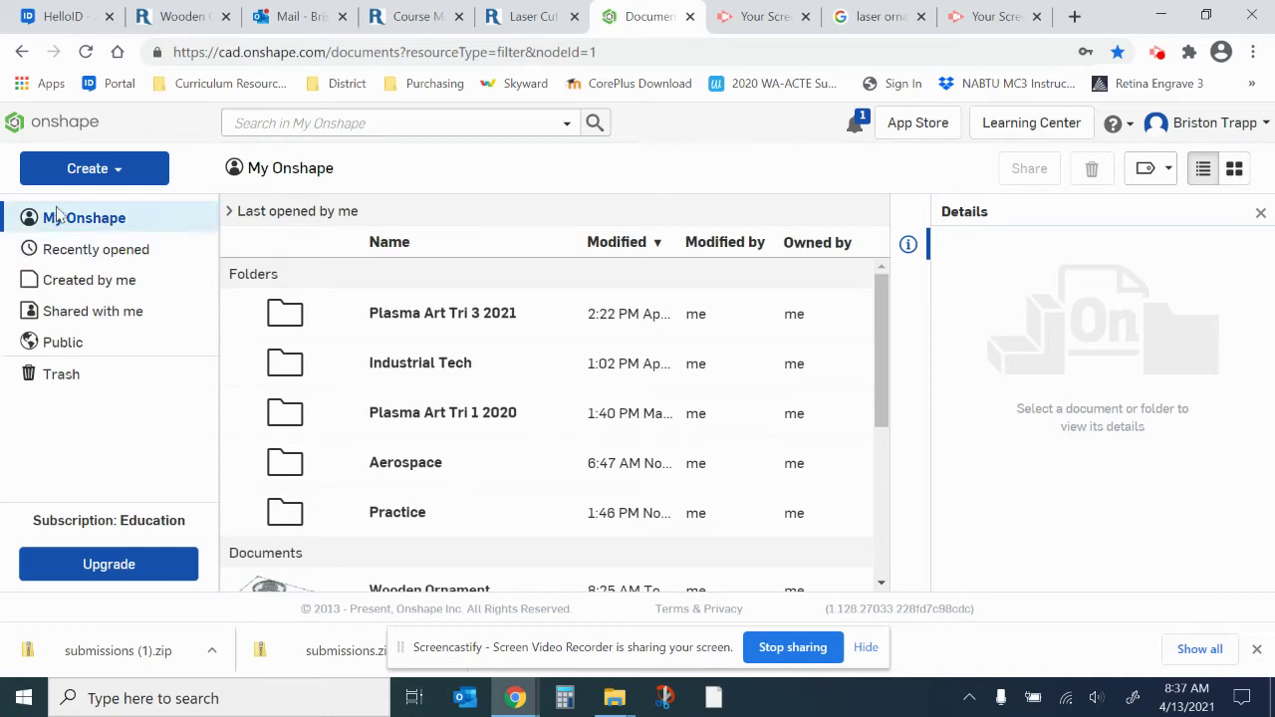
- Create a new document named "Dog Paw"
{"action": "left_click", "coordinate": [89, 175]}
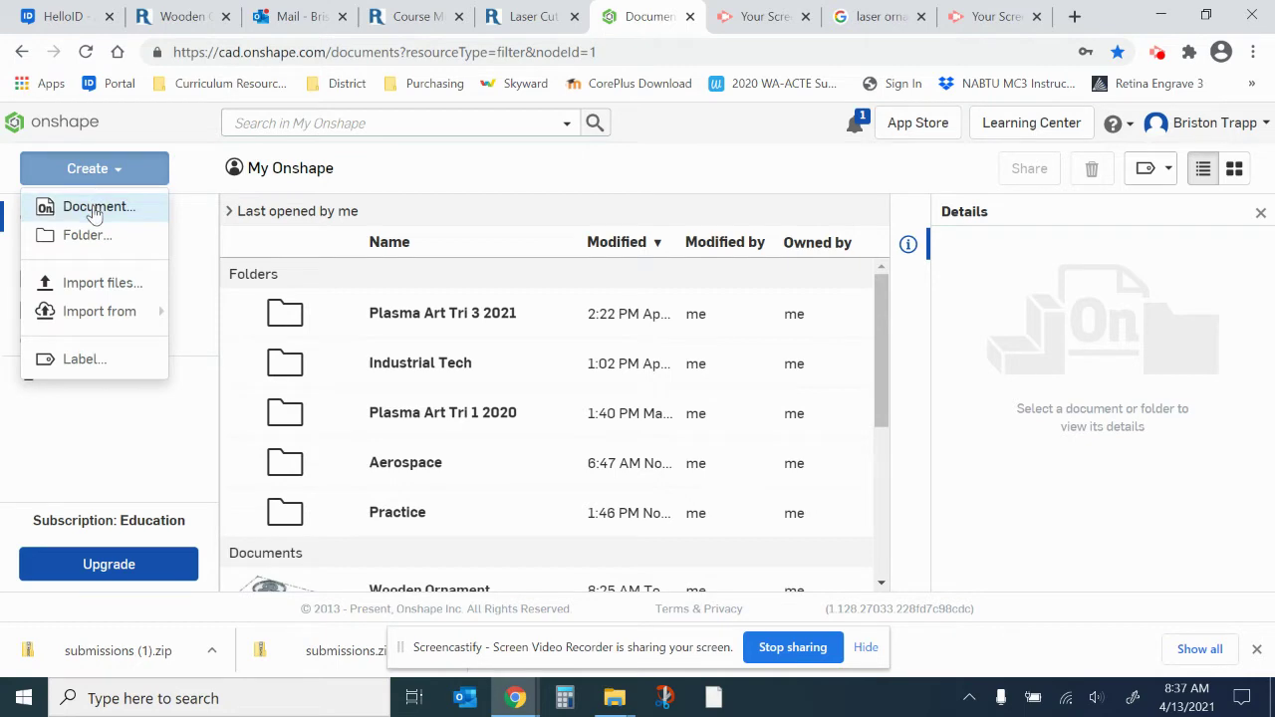
{"action": "left_click", "coordinate": [94, 210]}
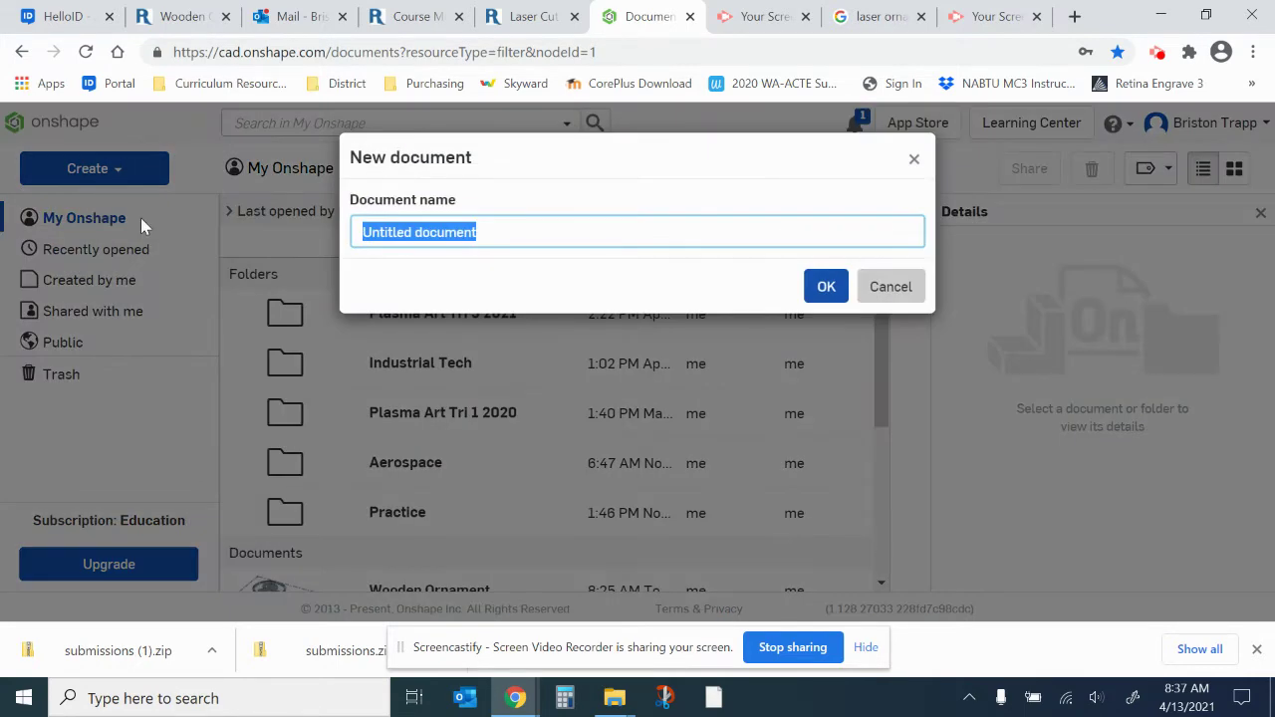
{"action": "type", "text": "Dog Paw"}
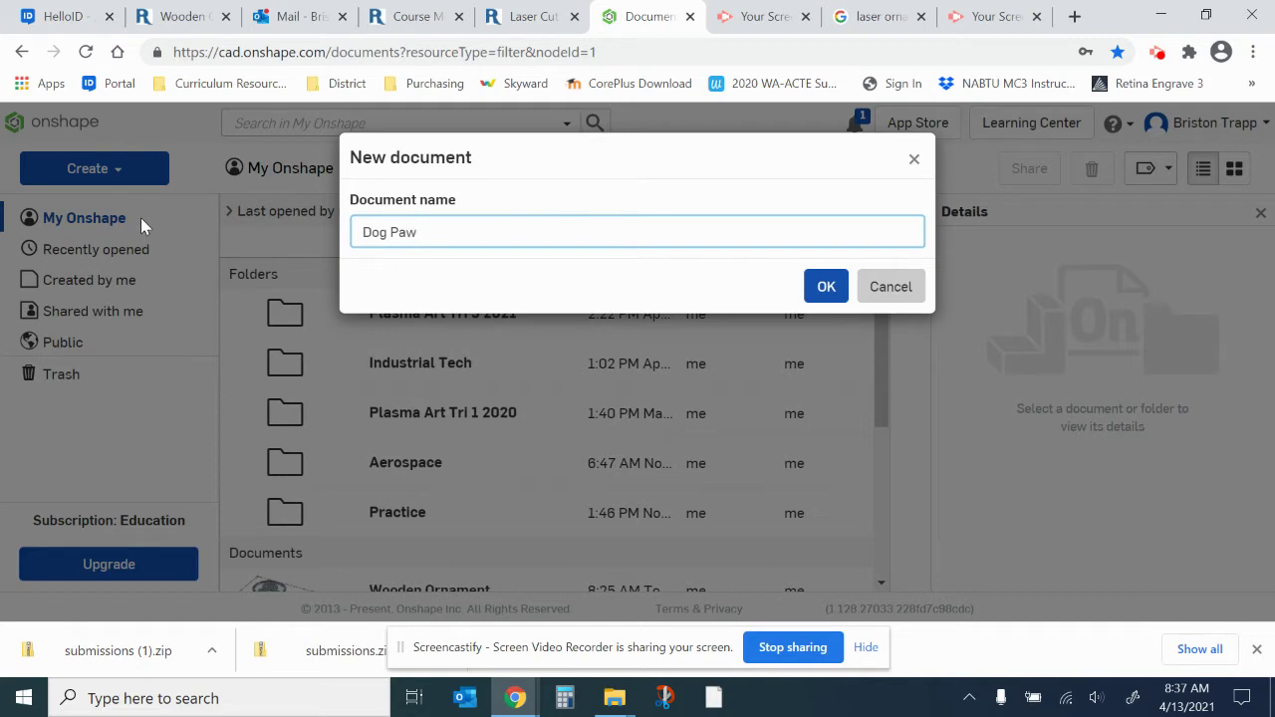
{"action": "left_click", "coordinate": [823, 288]}
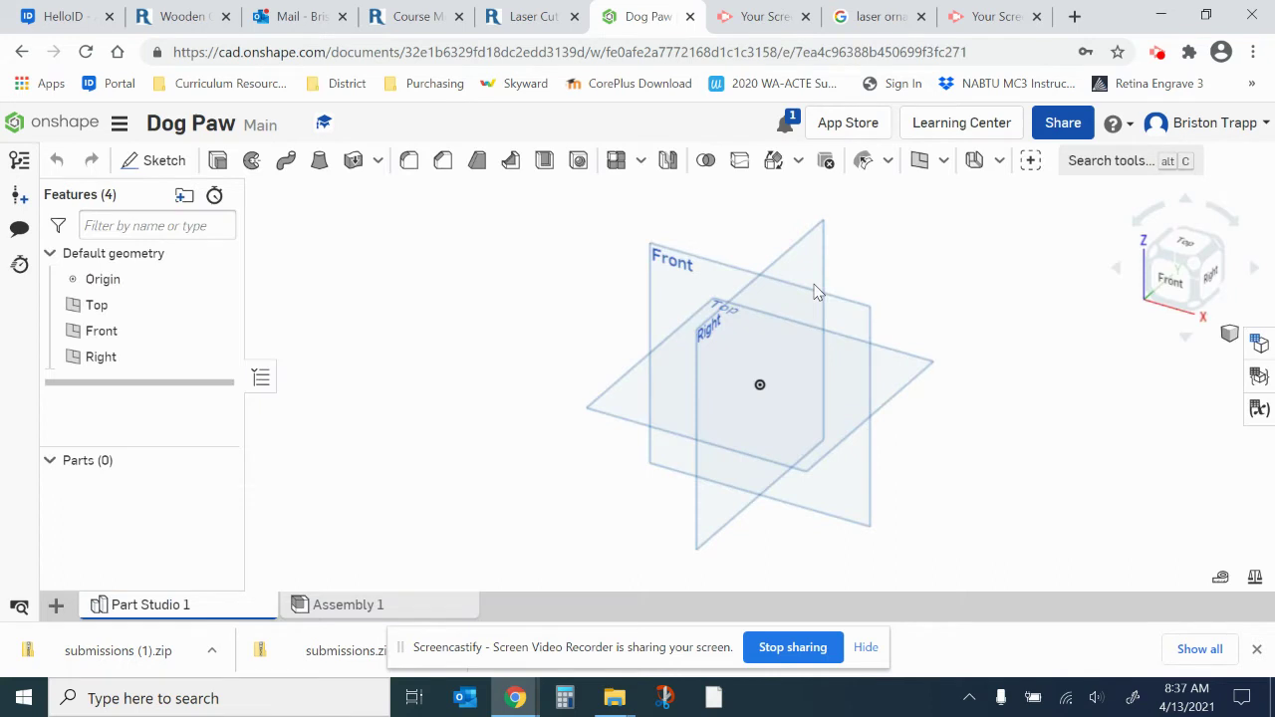
- Switch to the Canvas course modules, open Dog Paw.jpg in the Dog Paw module and download the image
{"action": "left_click", "coordinate": [528, 17]}
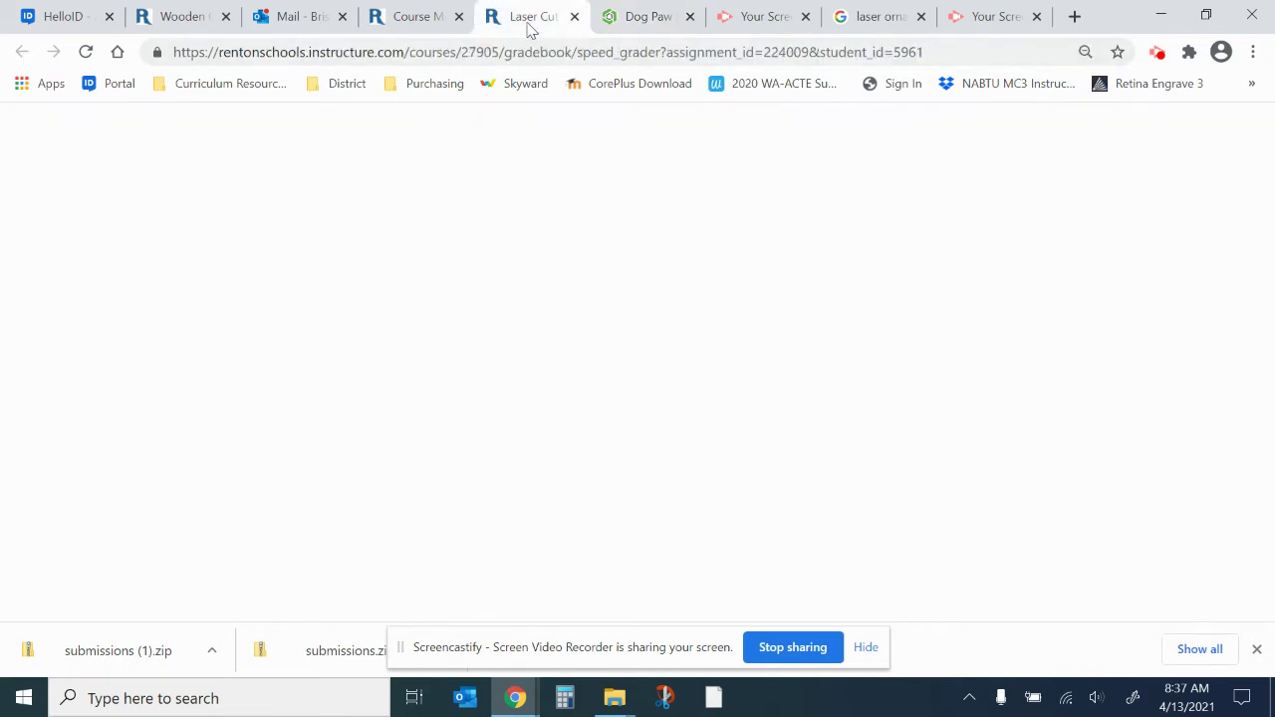
{"action": "left_click", "coordinate": [429, 18]}
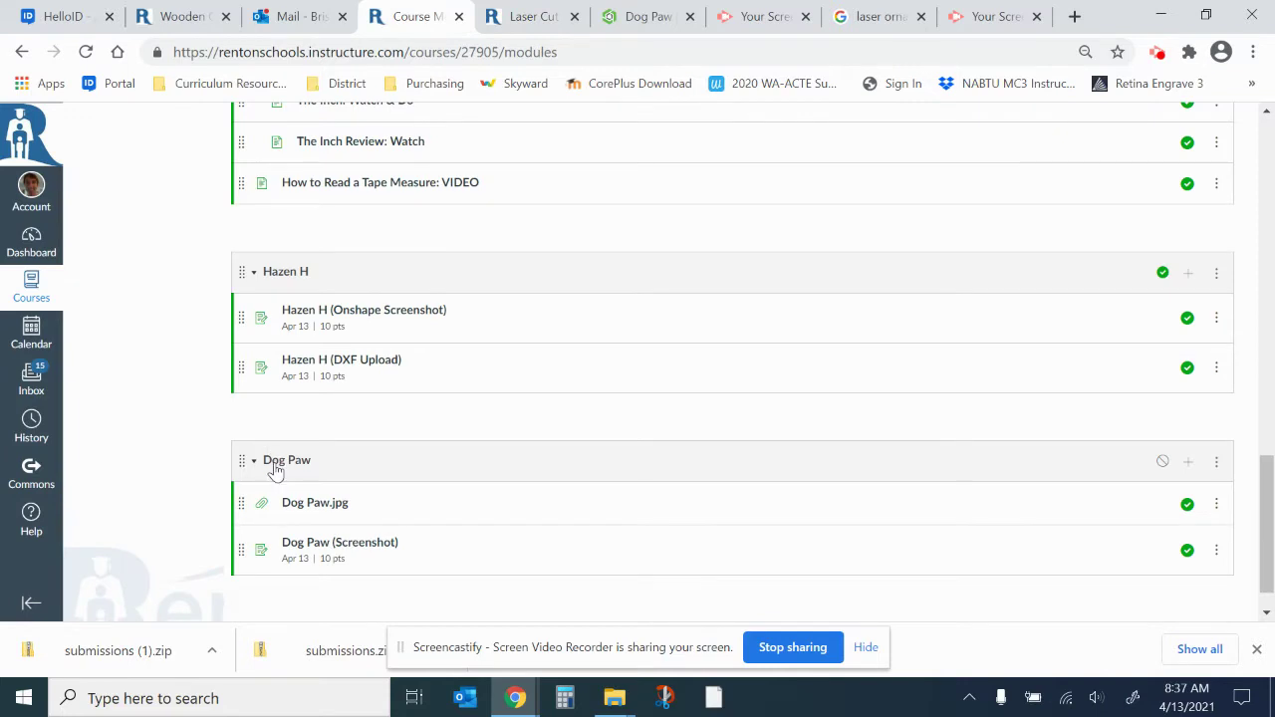
{"action": "scroll", "coordinate": [279, 470], "scroll_direction": "down", "scroll_amount": 1}
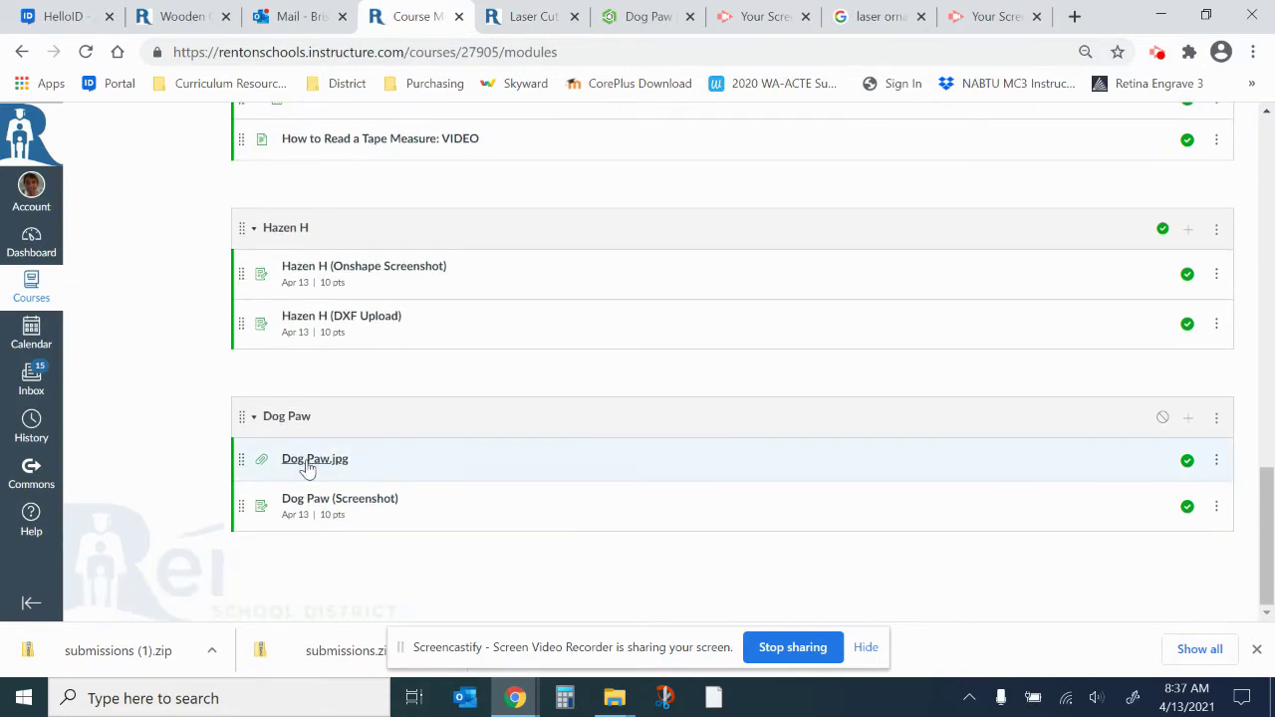
{"action": "left_click", "coordinate": [307, 466]}
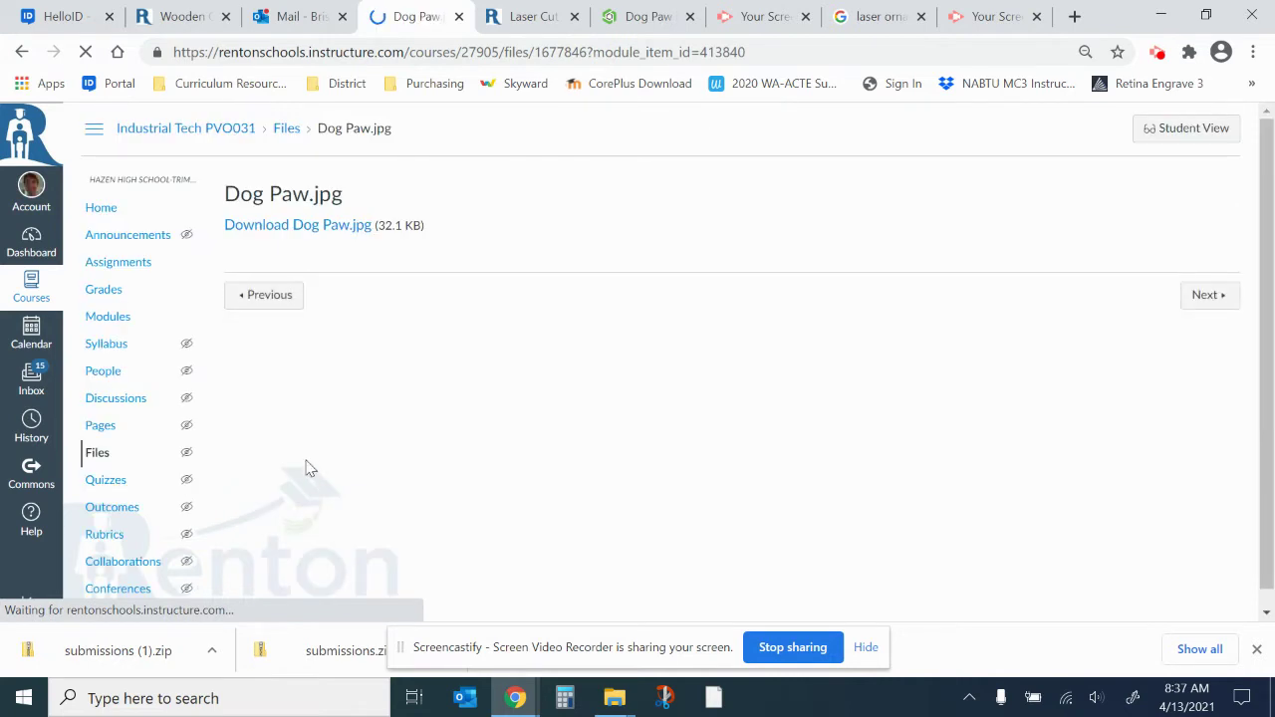
{"action": "left_click", "coordinate": [336, 225]}
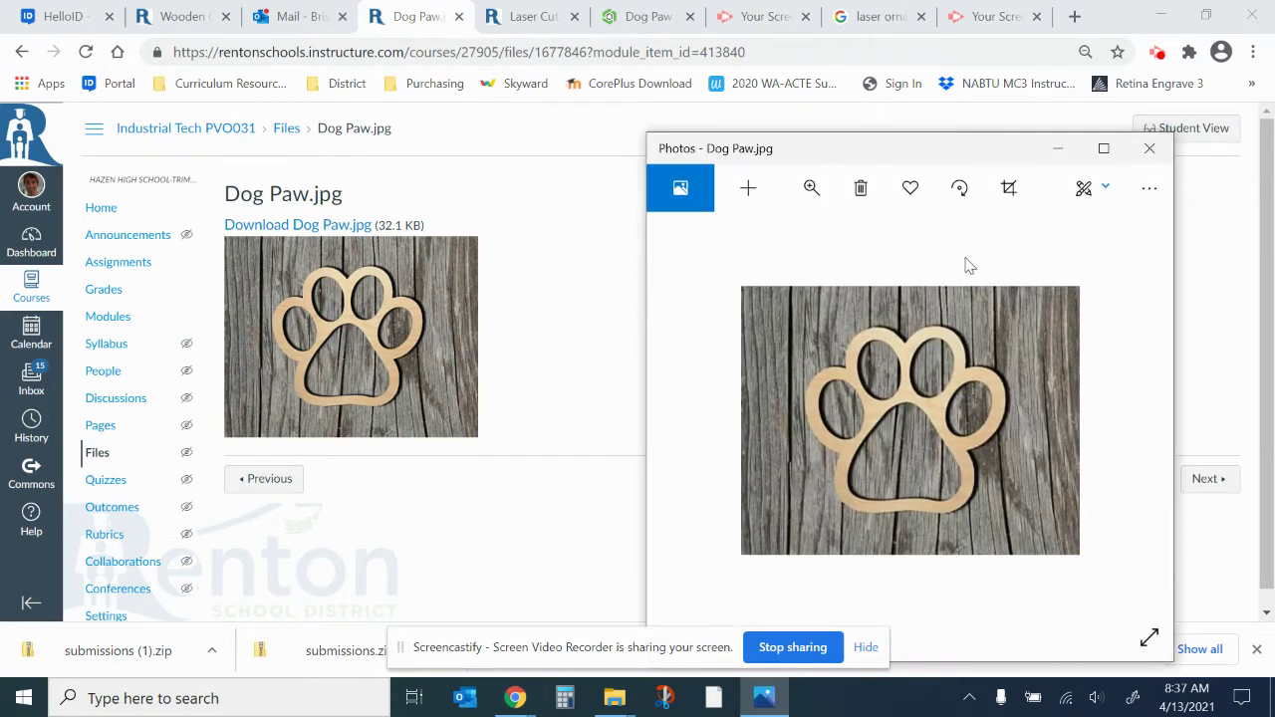
{"action": "left_click", "coordinate": [1150, 148]}
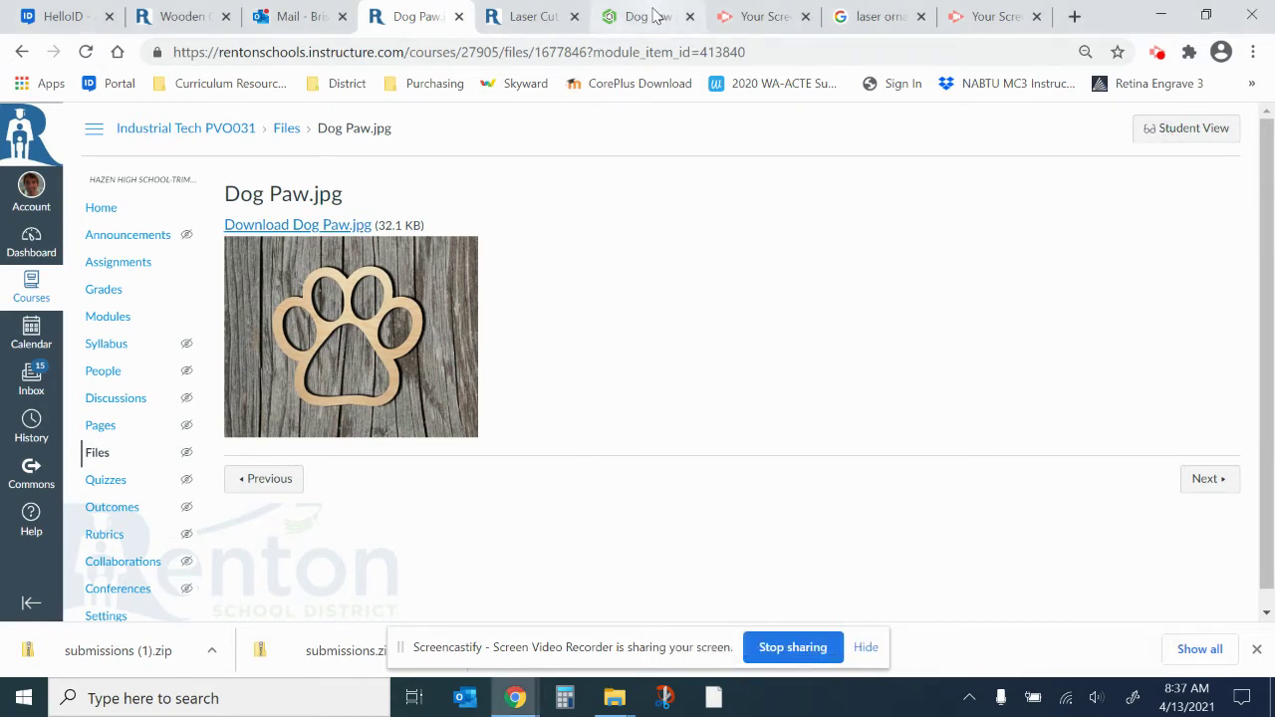
- Return to the Dog Paw document in Onshape and import Dog Paw.jpg from the Downloads folder
{"action": "left_click", "coordinate": [650, 17]}
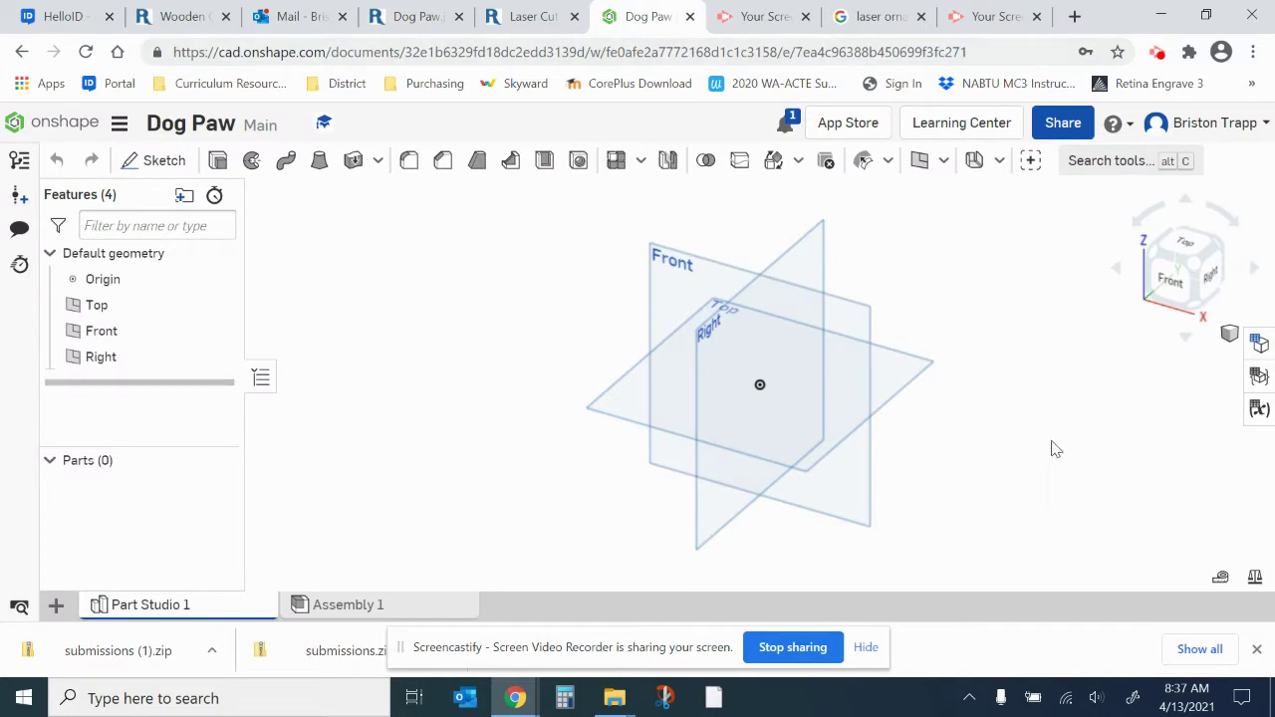
{"action": "left_click", "coordinate": [1256, 649]}
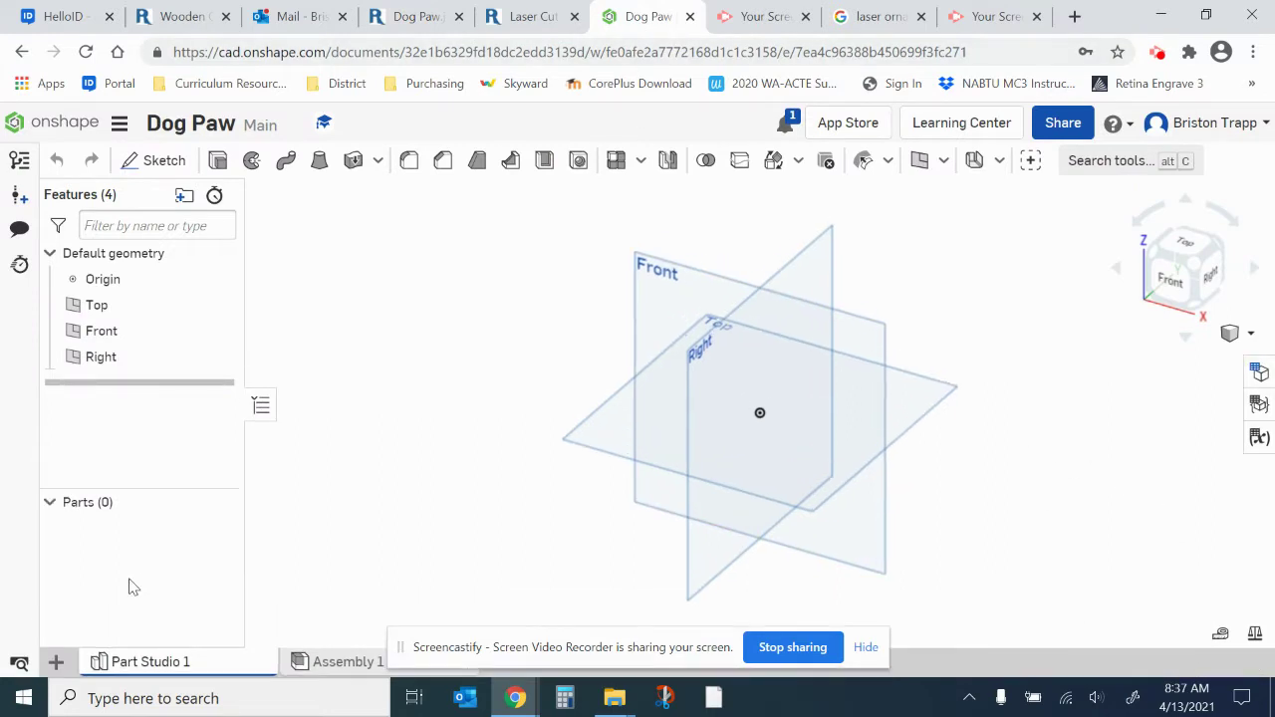
{"action": "left_click", "coordinate": [57, 662]}
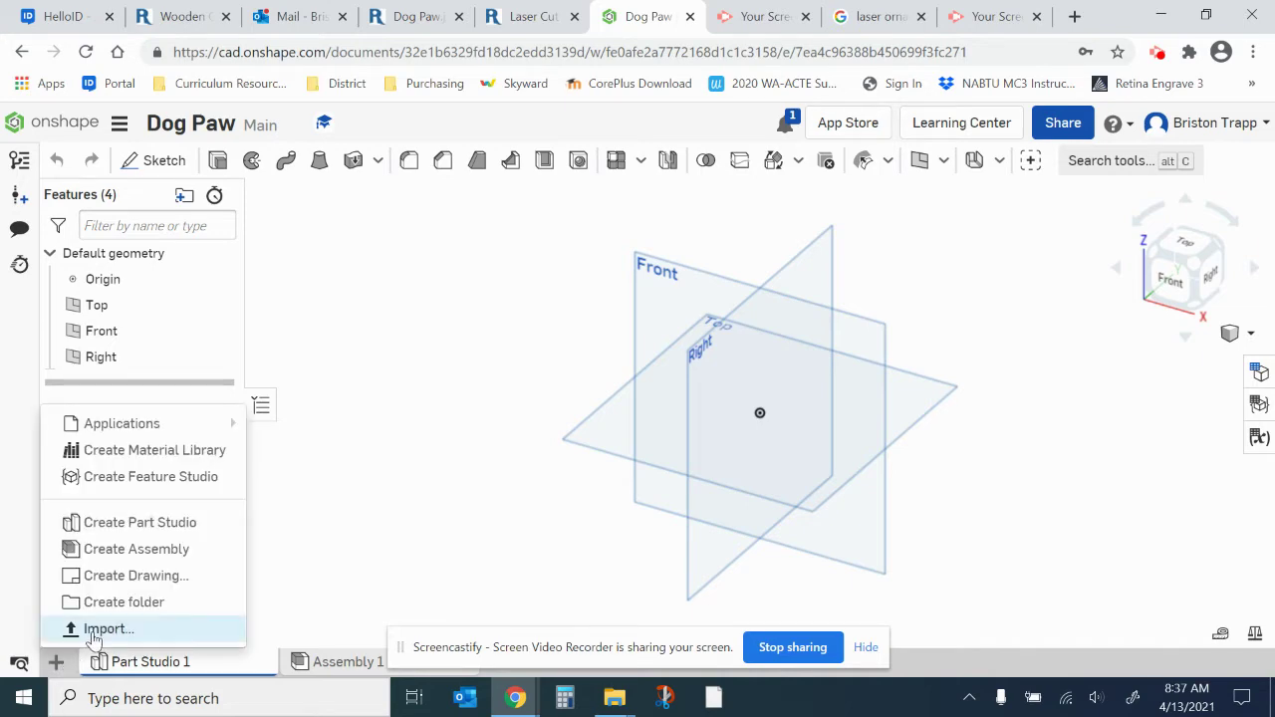
{"action": "left_click", "coordinate": [95, 630]}
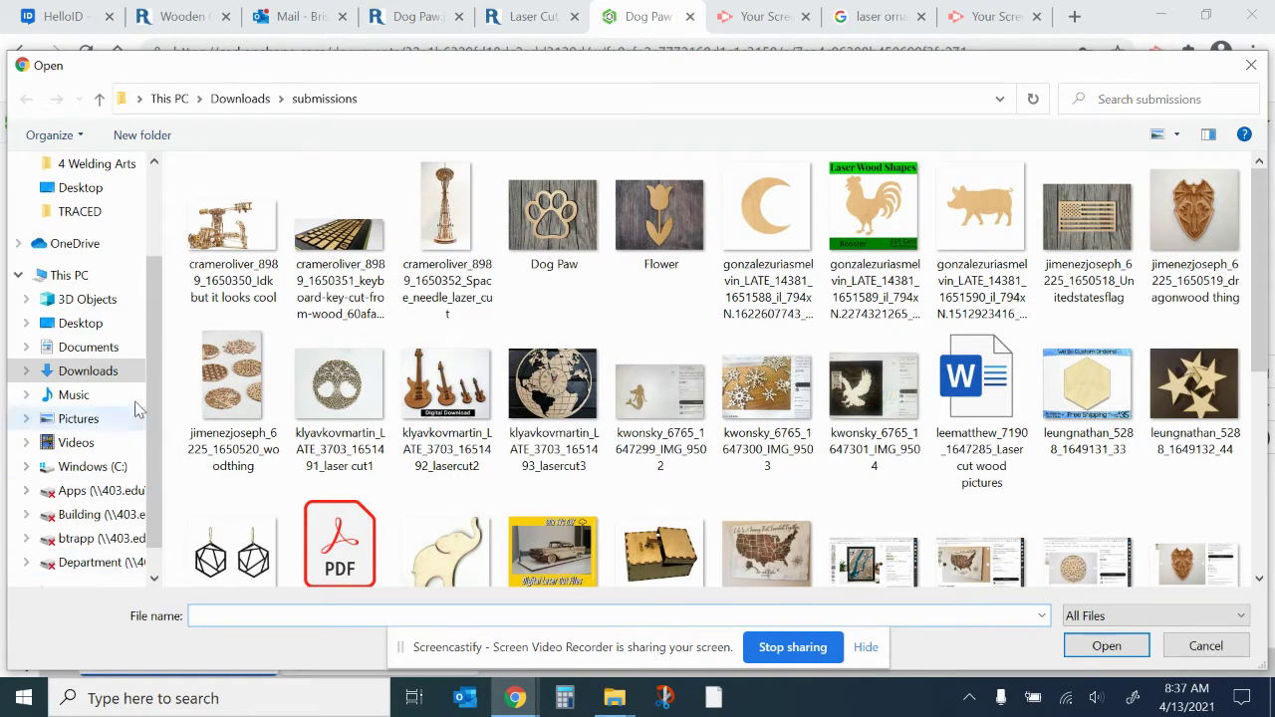
{"action": "scroll", "coordinate": [99, 284], "scroll_direction": "up", "scroll_amount": 2}
{"action": "left_click", "coordinate": [100, 231]}
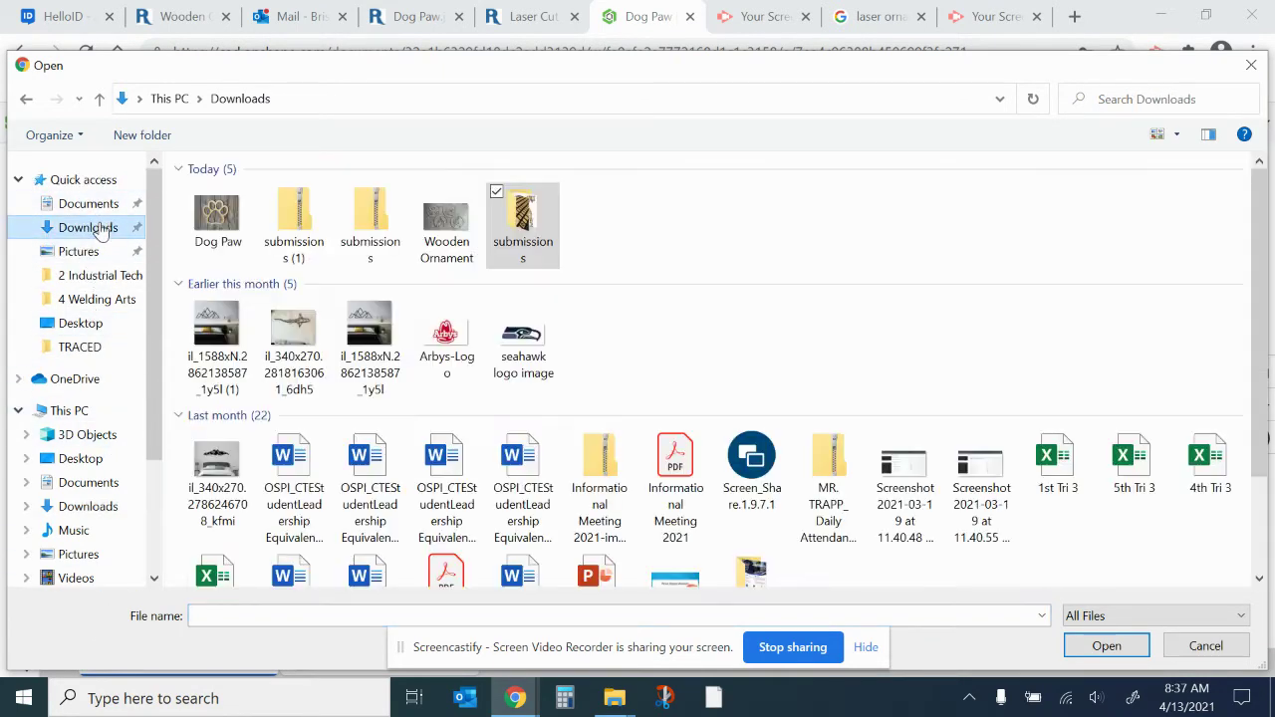
{"action": "double_click", "coordinate": [231, 227]}
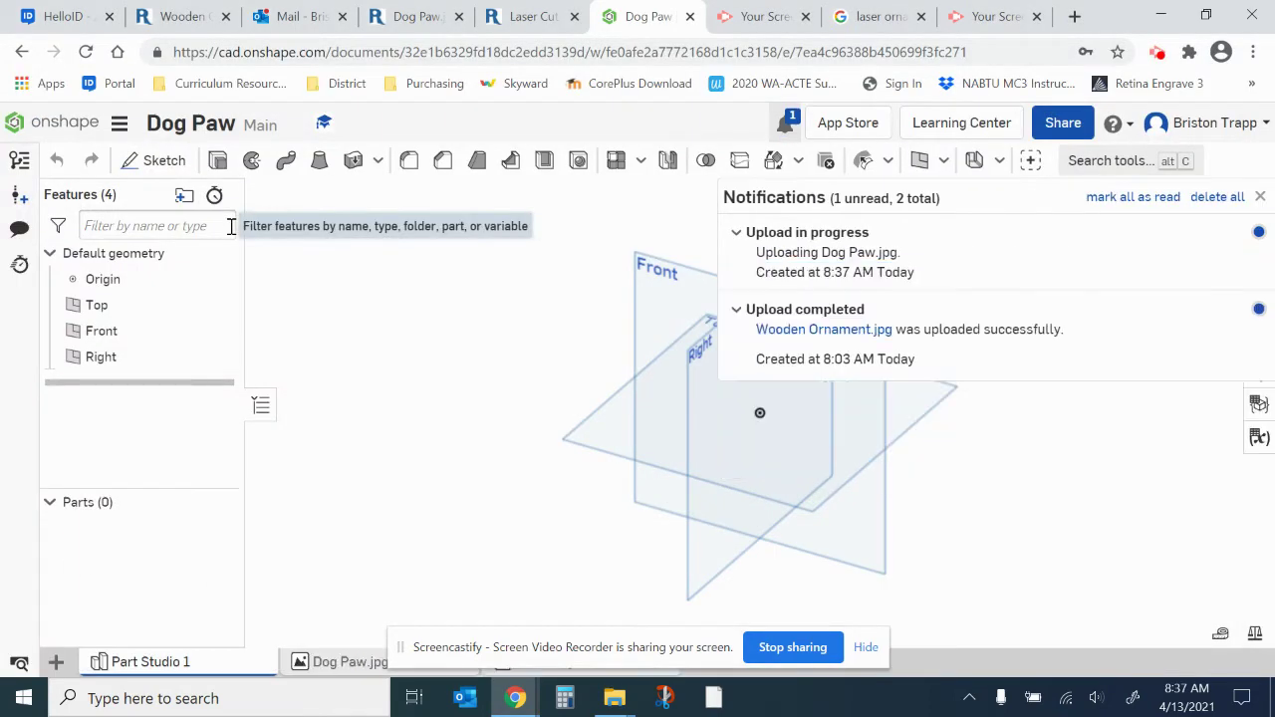
{"action": "left_click", "coordinate": [1259, 198]}
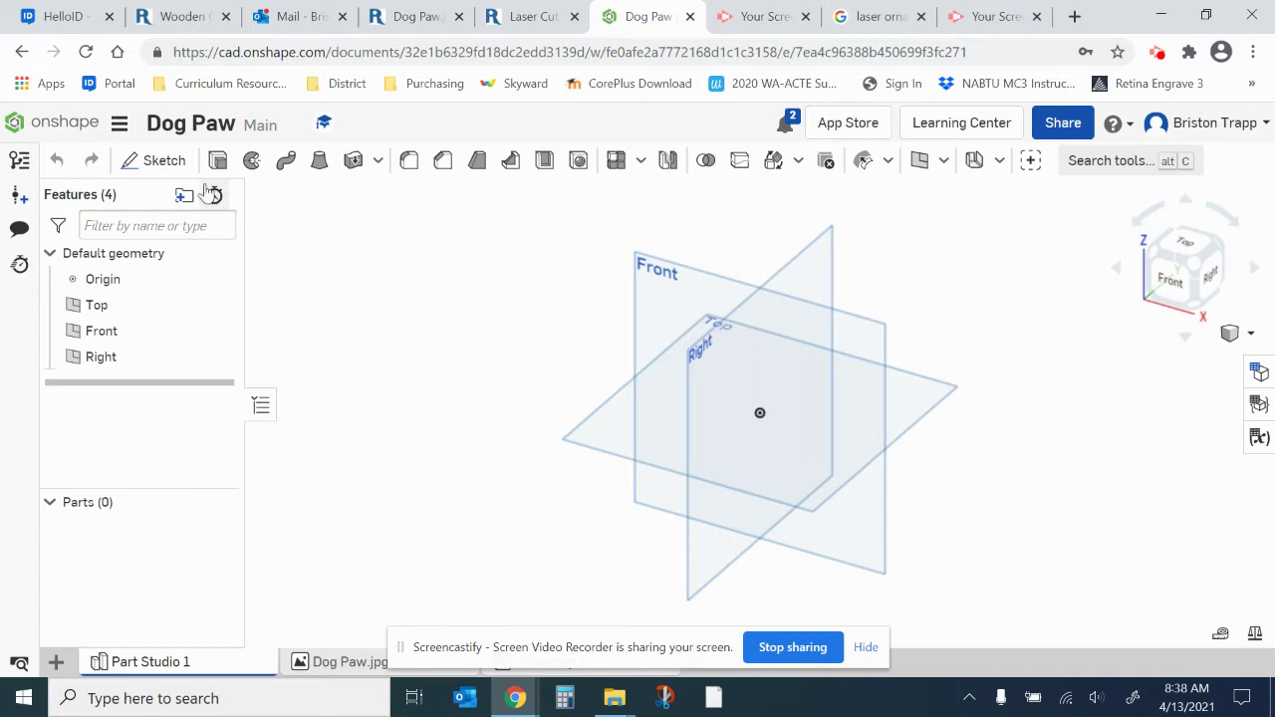
- Start a new sketch on the Top plane and view it from above
{"action": "left_click", "coordinate": [181, 165]}
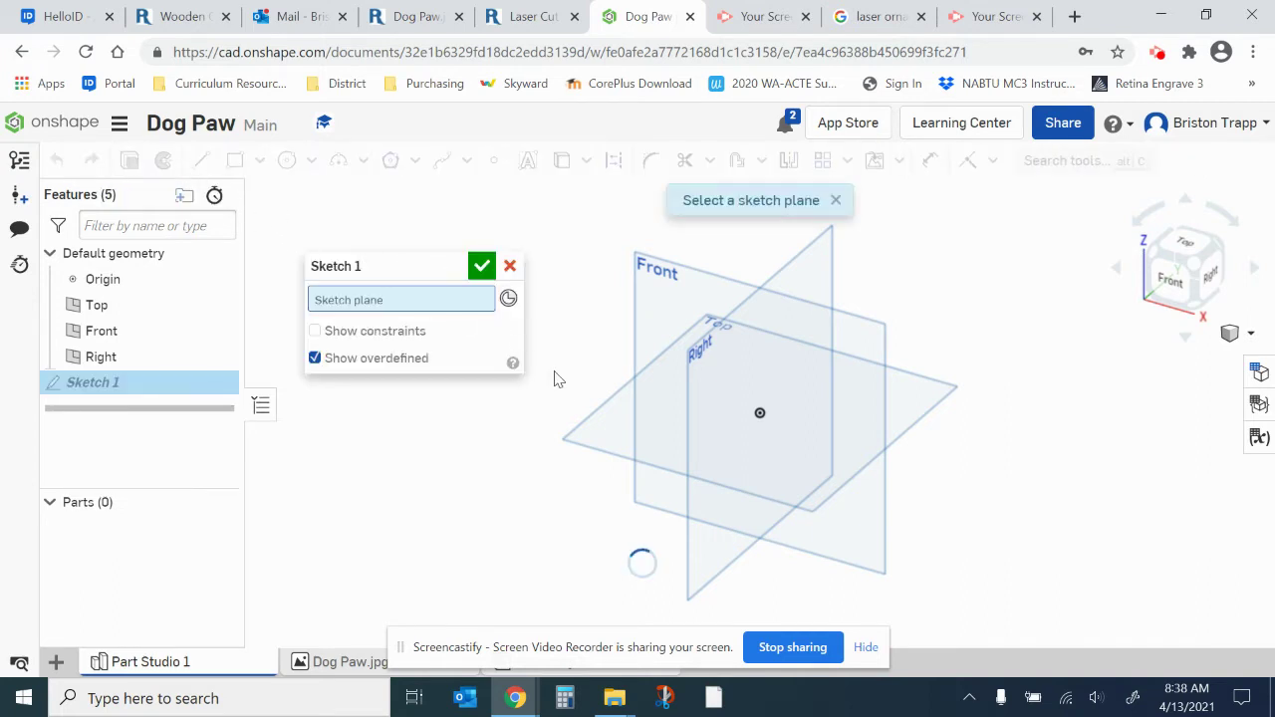
{"action": "left_click", "coordinate": [588, 422]}
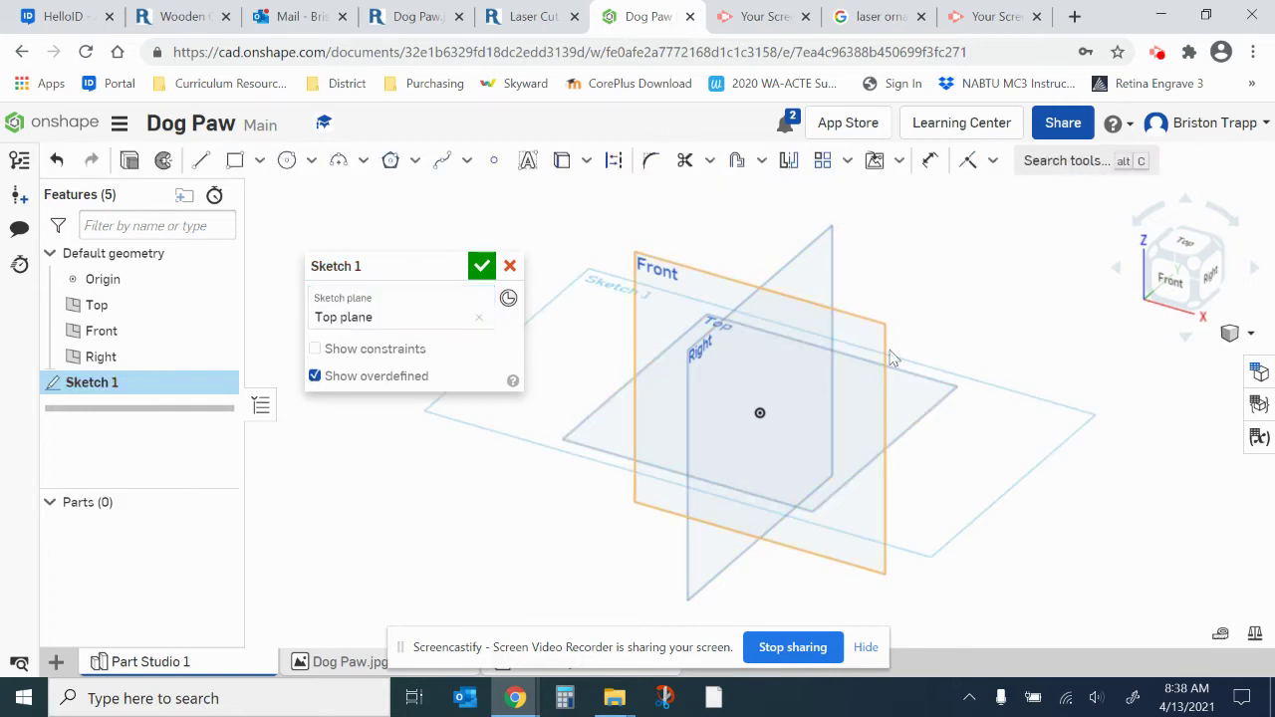
{"action": "left_click", "coordinate": [1183, 247]}
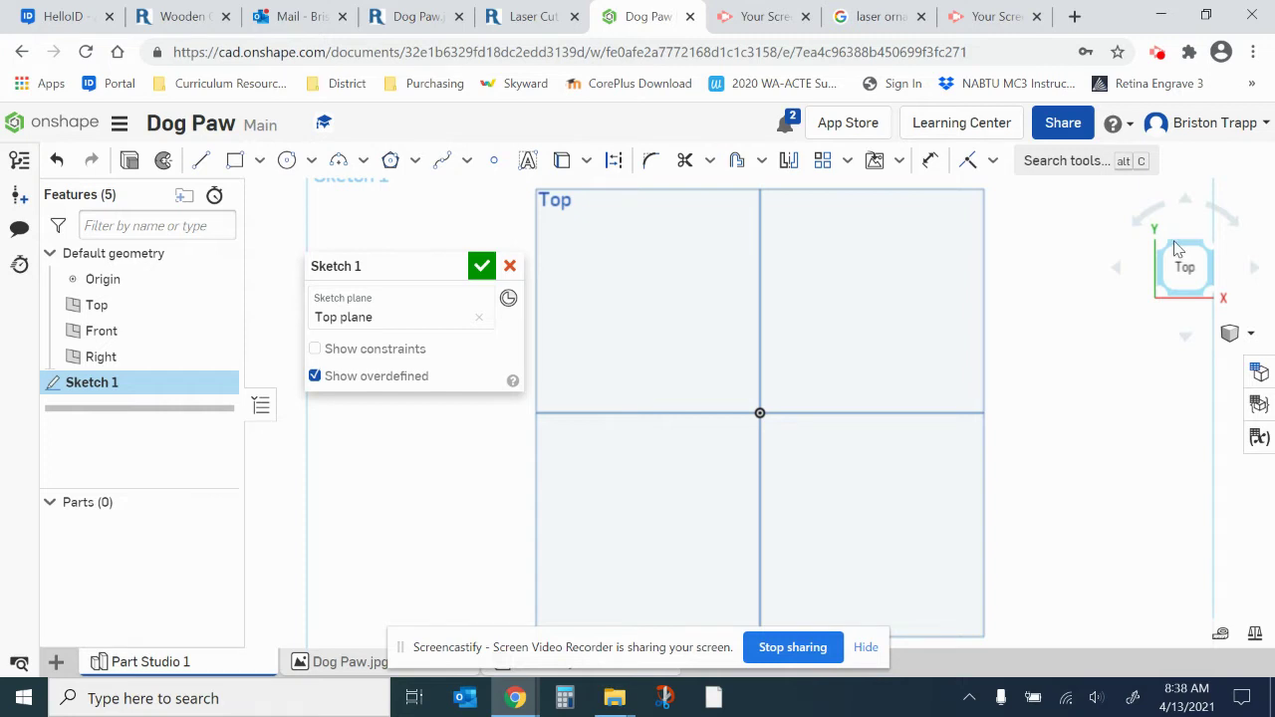
- Insert Dog Paw.jpg into the sketch as an image about 7.82 in wide over the Top plane
{"action": "left_click", "coordinate": [899, 161]}
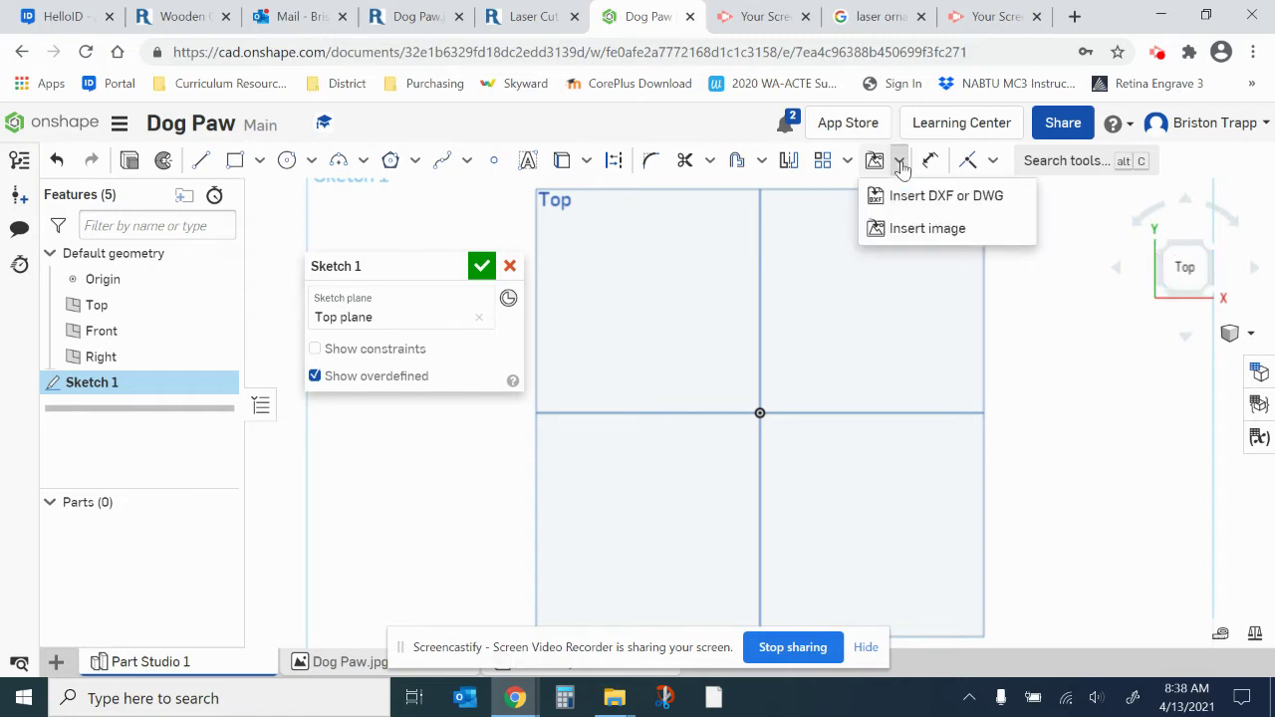
{"action": "left_click", "coordinate": [912, 231]}
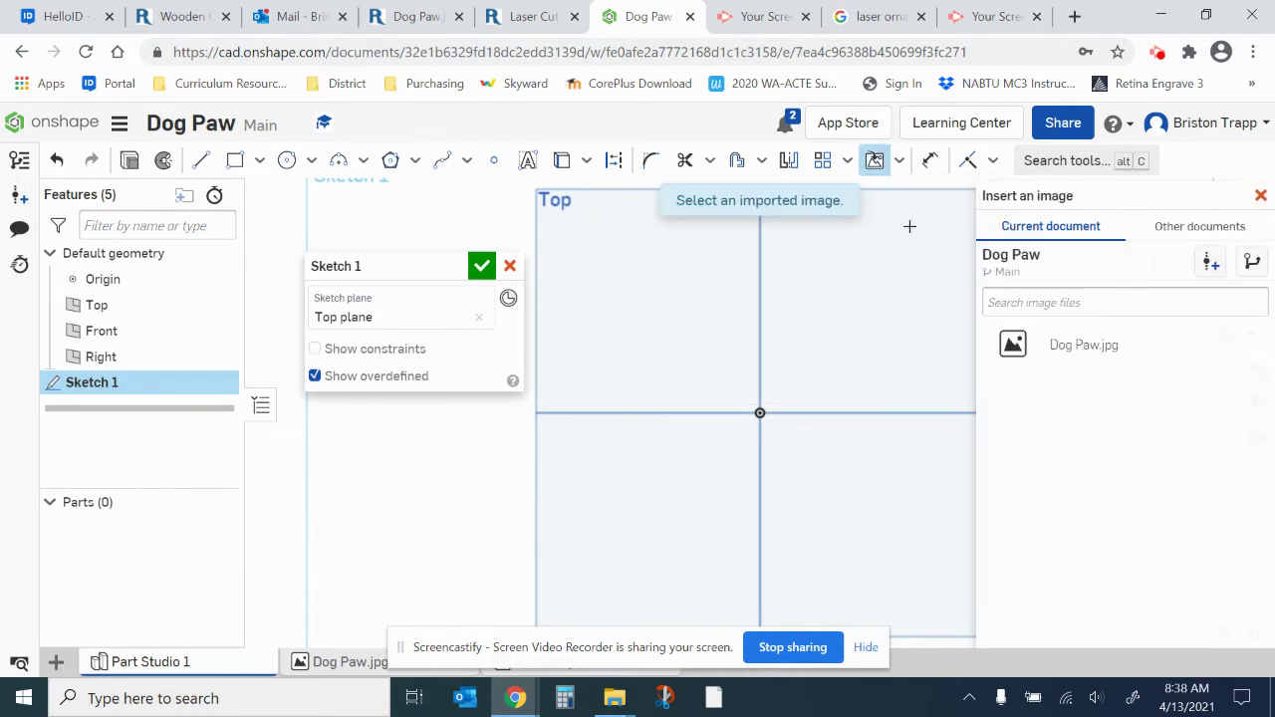
{"action": "left_click", "coordinate": [1067, 353]}
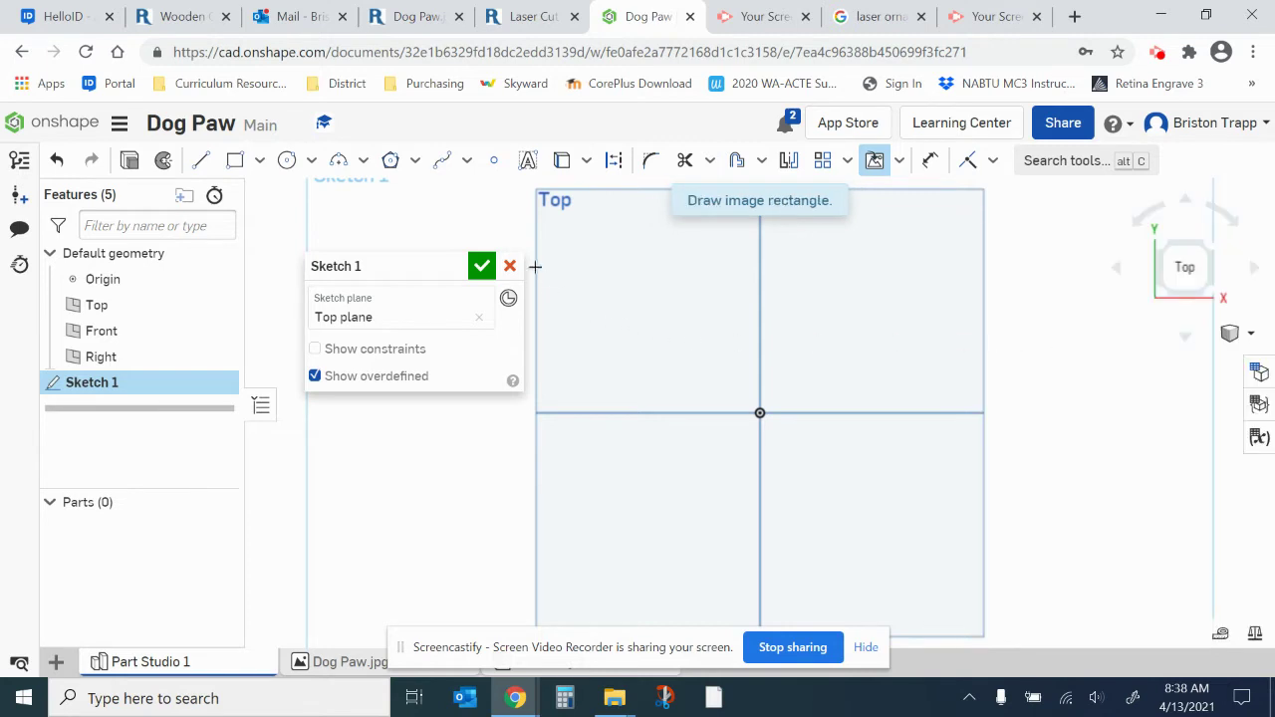
{"action": "mouse_move", "coordinate": [519, 220]}
{"action": "left_mouse_down"}
{"action": "mouse_move", "coordinate": [697, 357]}
{"action": "mouse_move", "coordinate": [1028, 510]}
{"action": "mouse_move", "coordinate": [1096, 558]}
{"action": "left_mouse_up"}
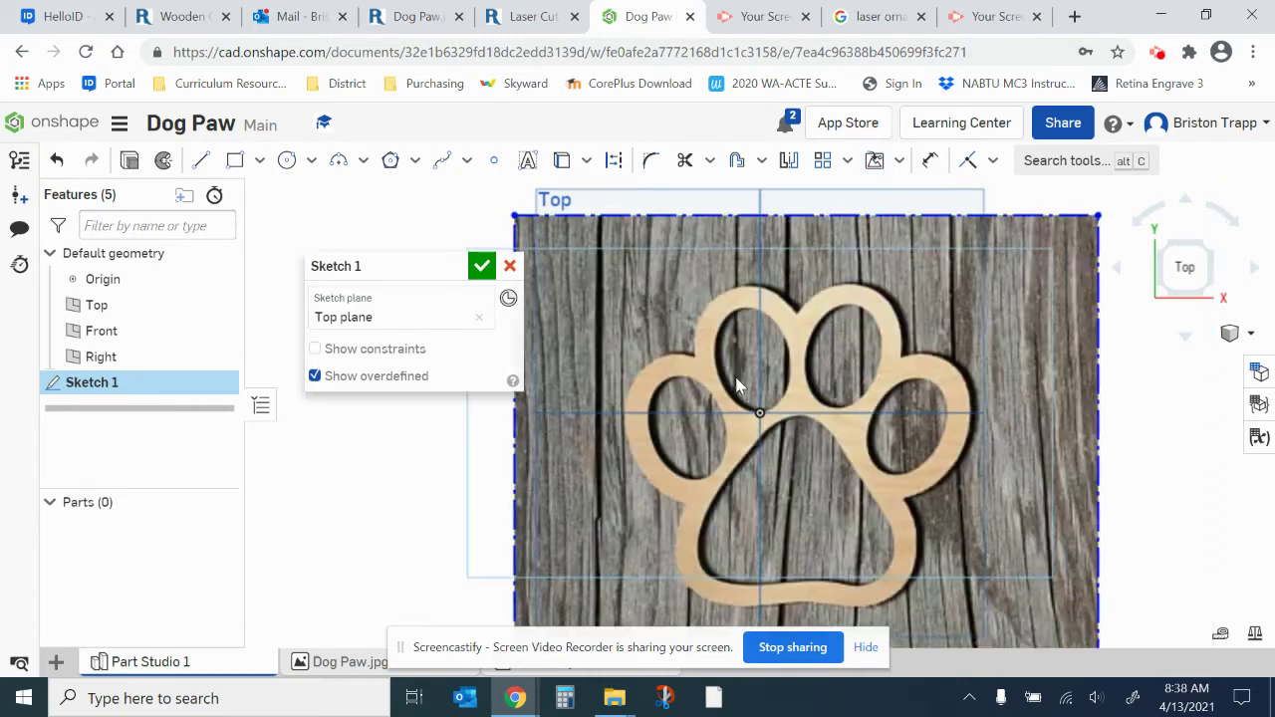
- Dimension the width of the paw image along its upper edge, keeping the size as drawn
{"action": "middle_click_drag", "start_coordinate": [751, 448], "coordinate": [807, 463]}
{"action": "scroll", "coordinate": [807, 456], "scroll_direction": "down", "scroll_amount": 4}
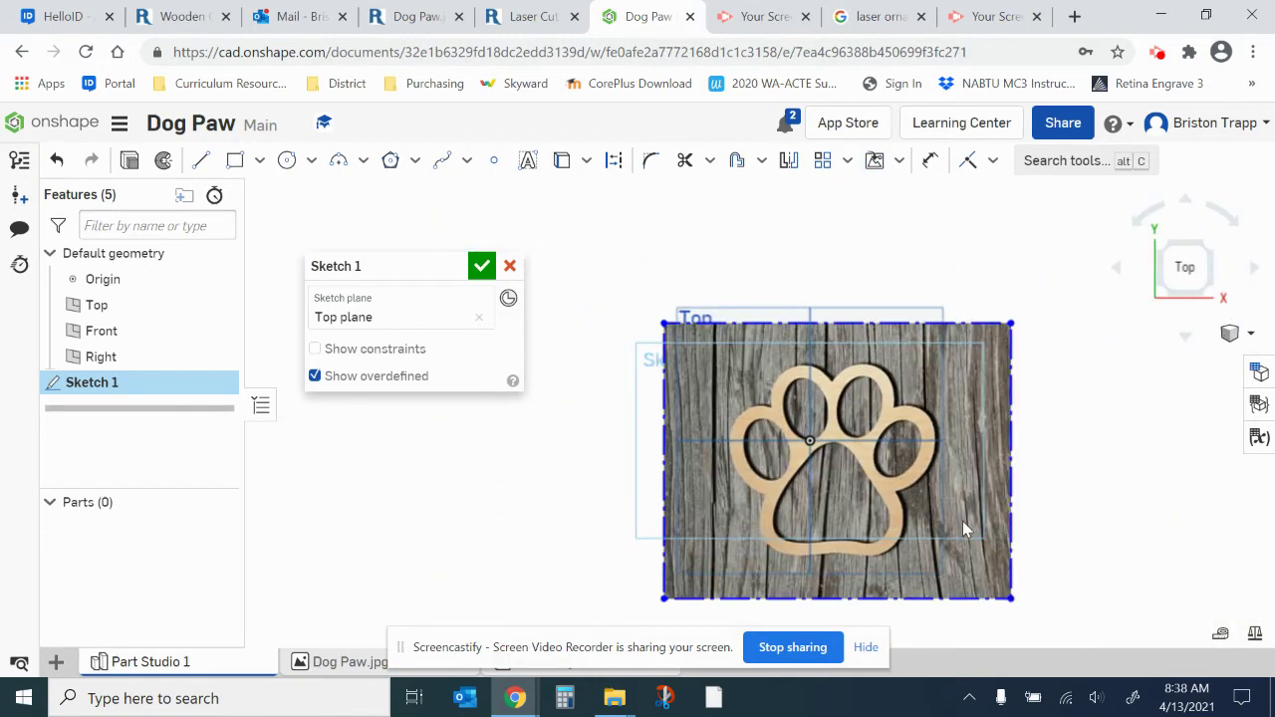
{"action": "scroll", "coordinate": [962, 521], "scroll_direction": "up", "scroll_amount": 2}
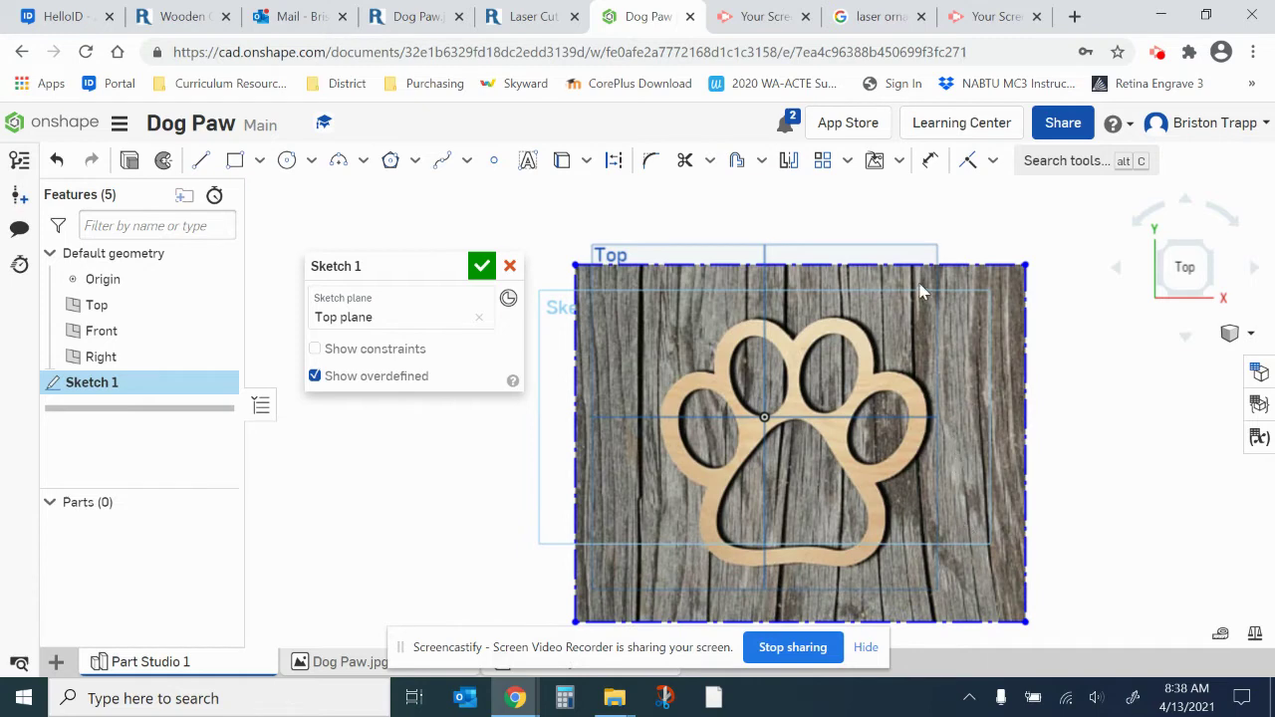
{"action": "key", "text": "u"}
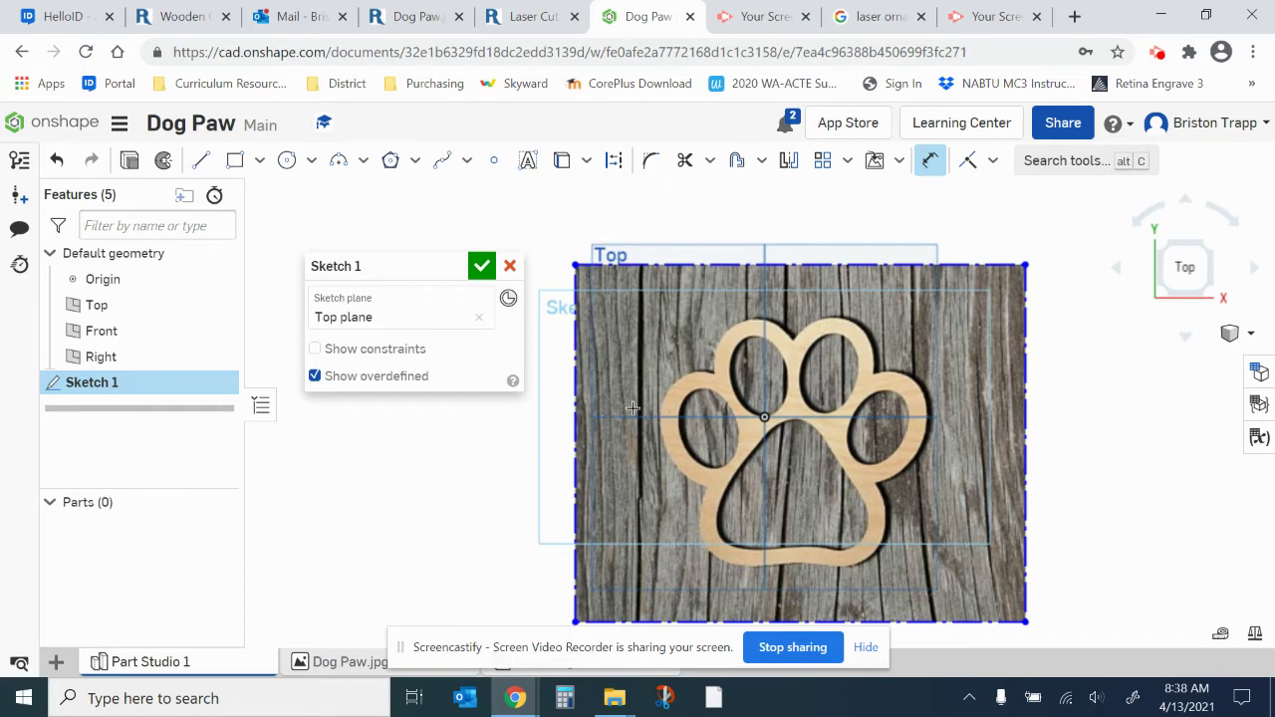
{"action": "left_click", "coordinate": [629, 263]}
{"action": "left_click", "coordinate": [688, 214]}
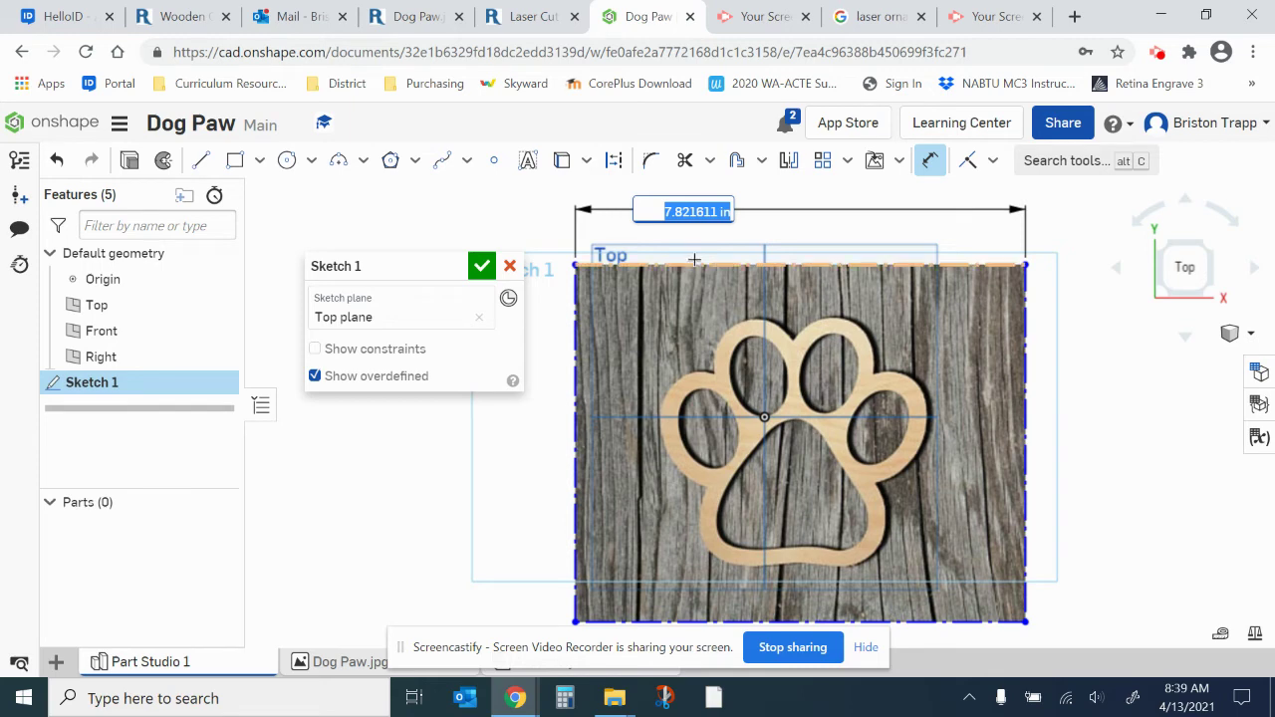
{"action": "key", "text": "Return"}
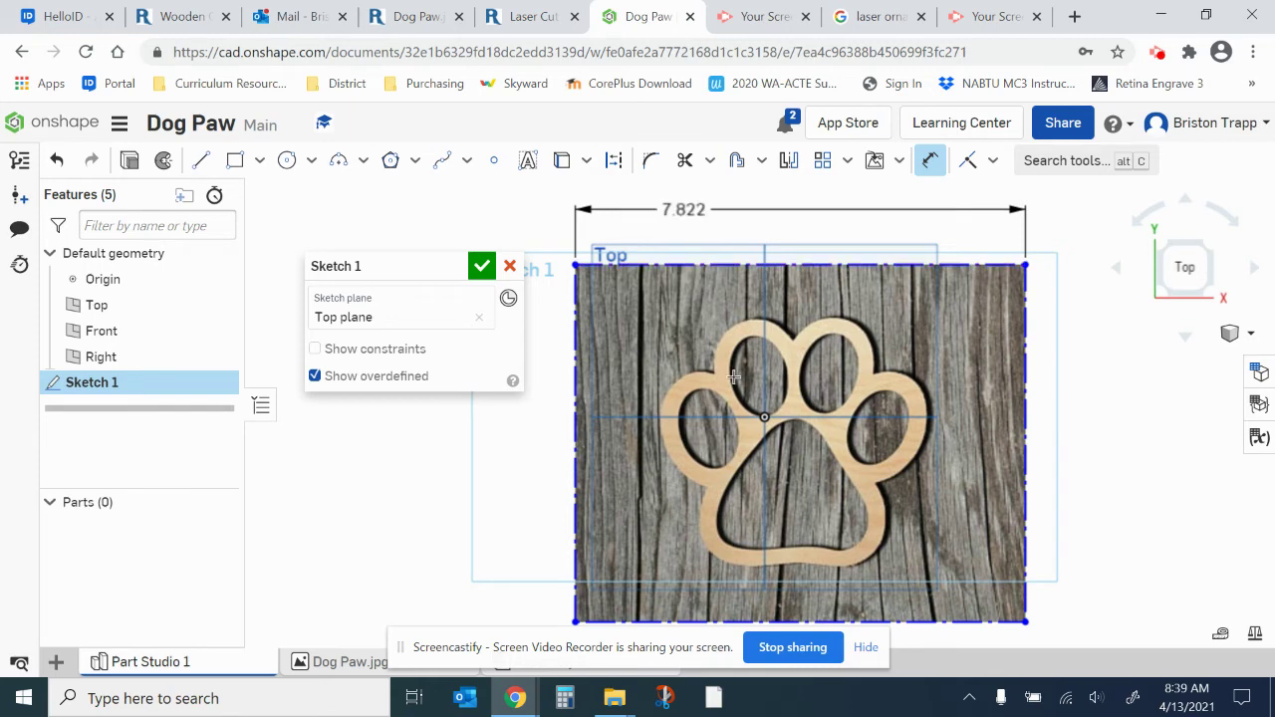
- Draw a circle about 5.055 in in diameter around the paw to gauge its size
{"action": "left_click", "coordinate": [287, 160]}
{"action": "left_click", "coordinate": [800, 458]}
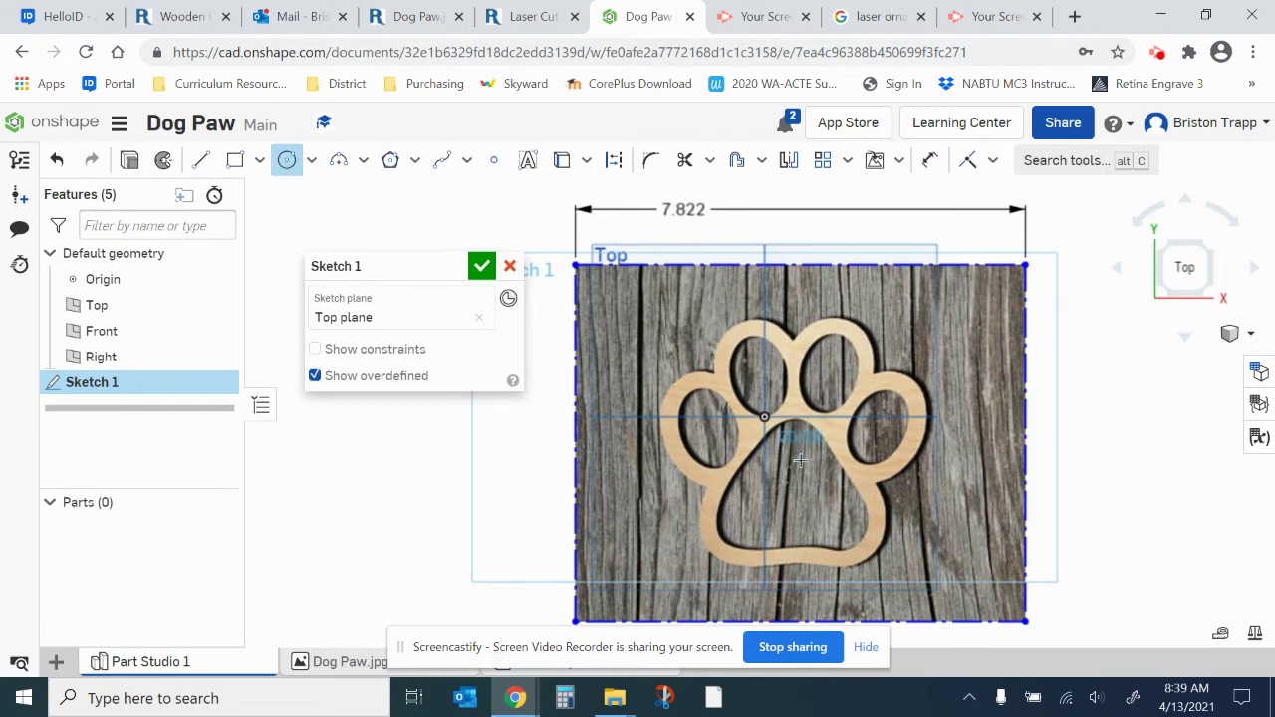
{"action": "left_click", "coordinate": [666, 517]}
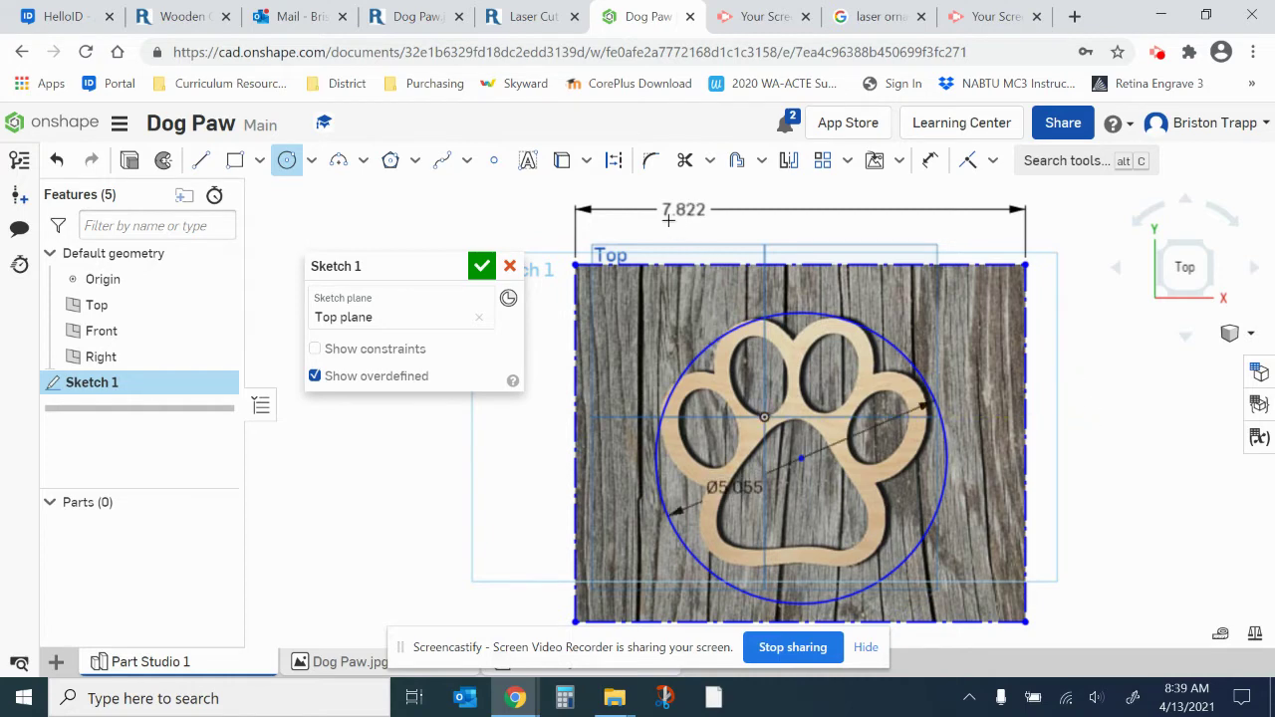
{"action": "key", "text": "Escape"}
- Set the paw image's width to 5 in and delete the circle drawn around the paw
{"action": "double_click", "coordinate": [681, 211]}
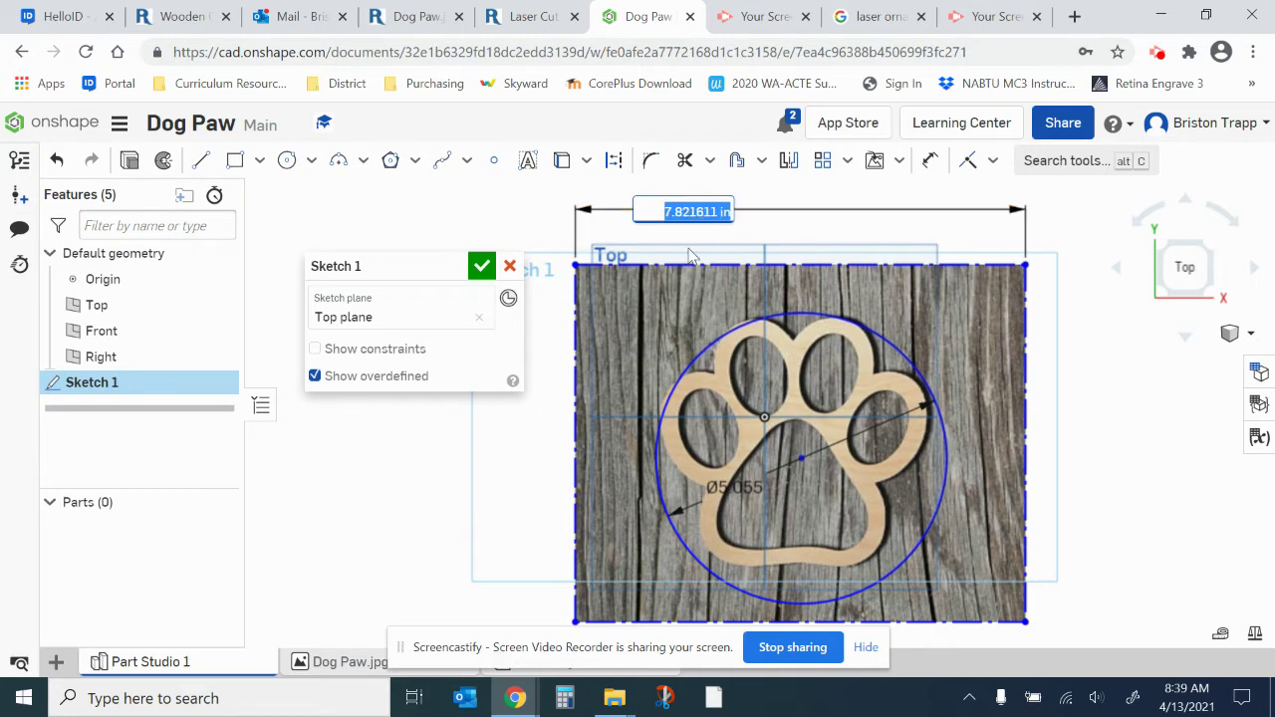
{"action": "type", "text": "5"}
{"action": "key", "text": "Return"}
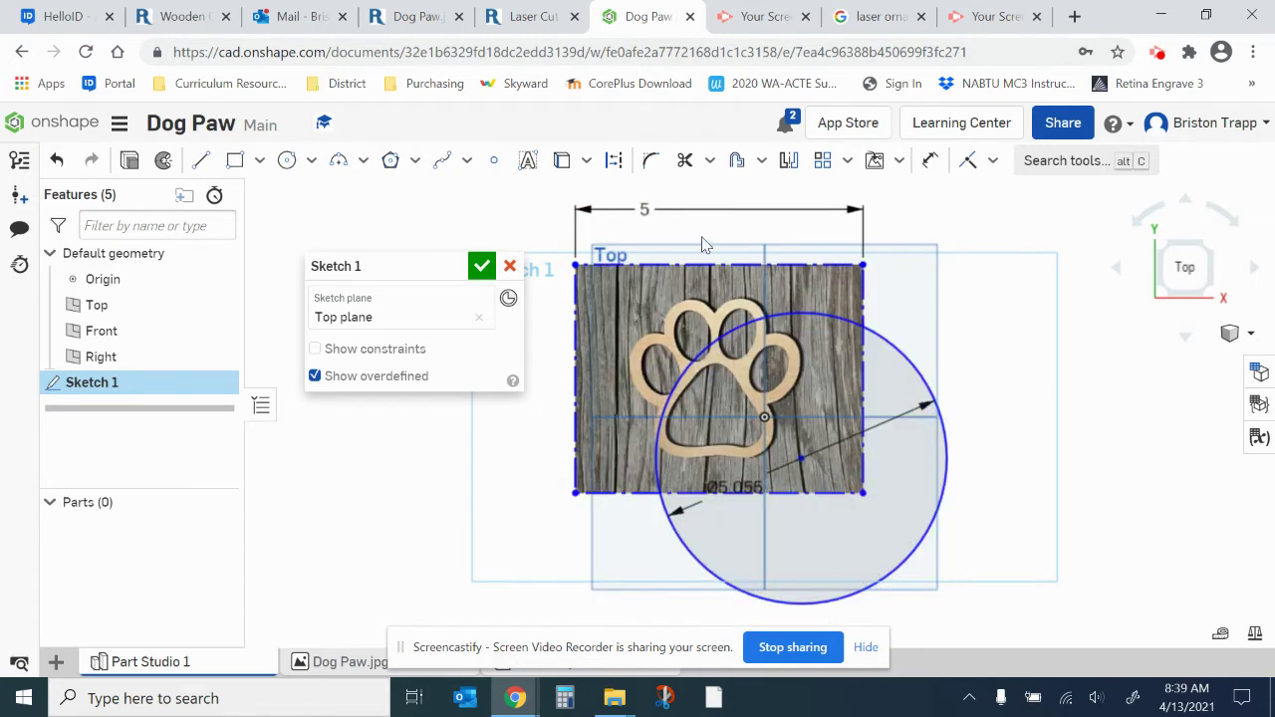
{"action": "left_click", "coordinate": [792, 319]}
{"action": "key", "text": "Delete"}
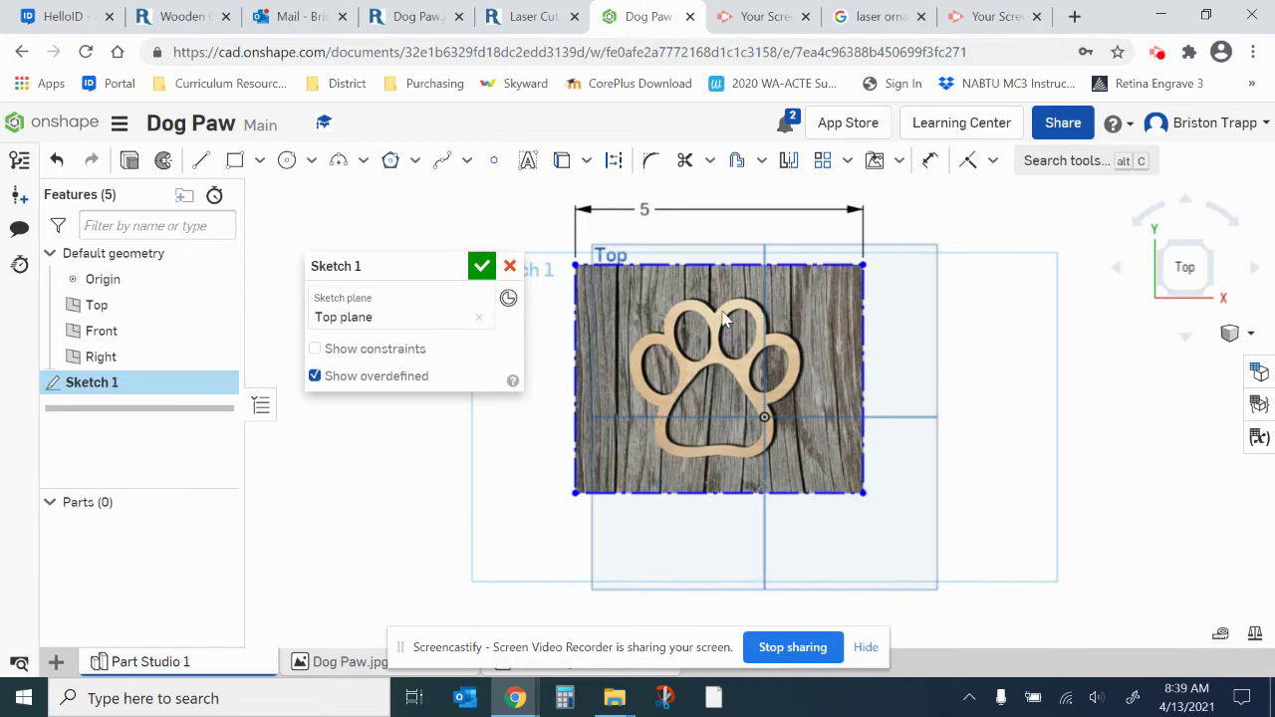
- Draw a circle about 3.24 in in diameter around the paw to gauge its size, and undo it
{"action": "scroll", "coordinate": [697, 341], "scroll_direction": "up", "scroll_amount": 3}
{"action": "left_click", "coordinate": [287, 160]}
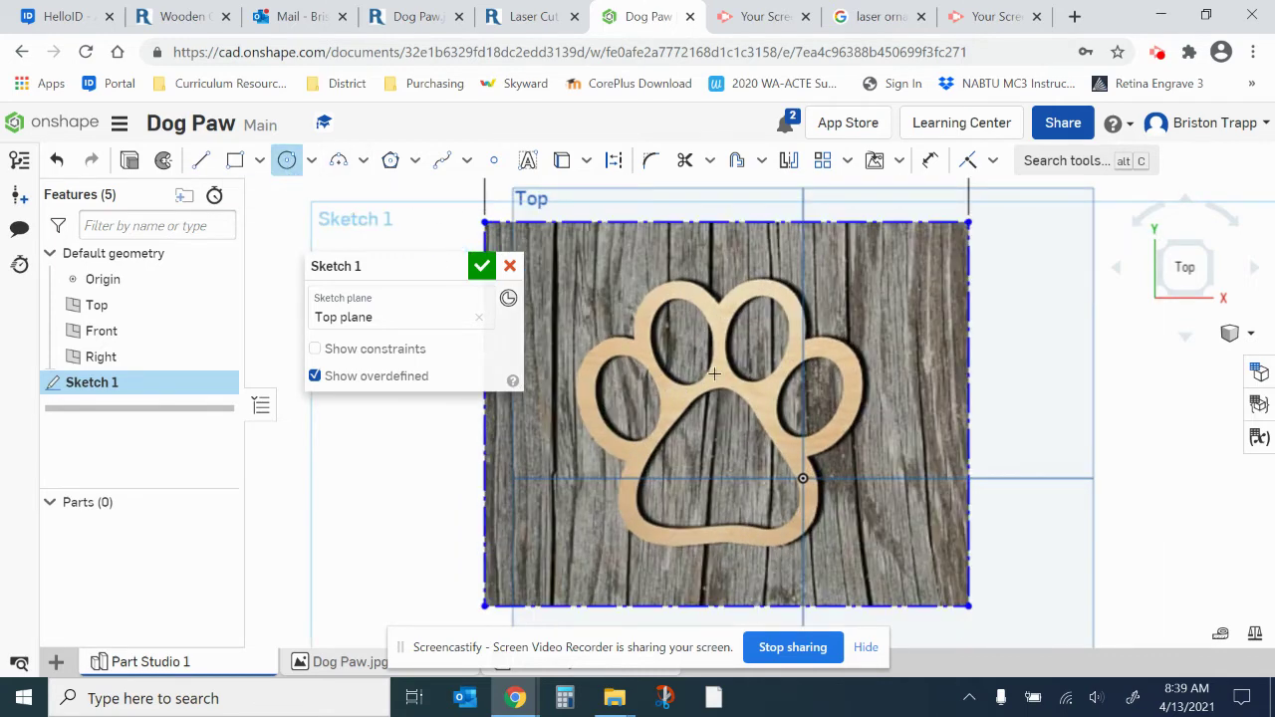
{"action": "left_click", "coordinate": [719, 423]}
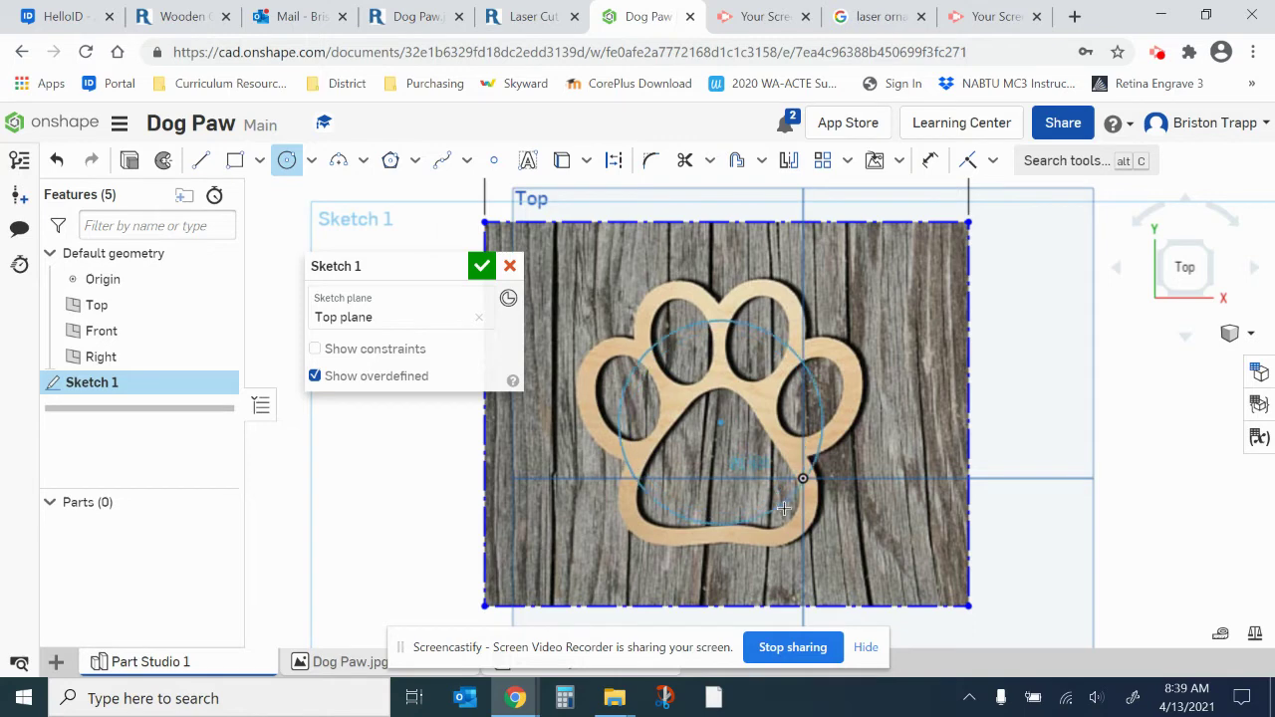
{"action": "left_click", "coordinate": [813, 550]}
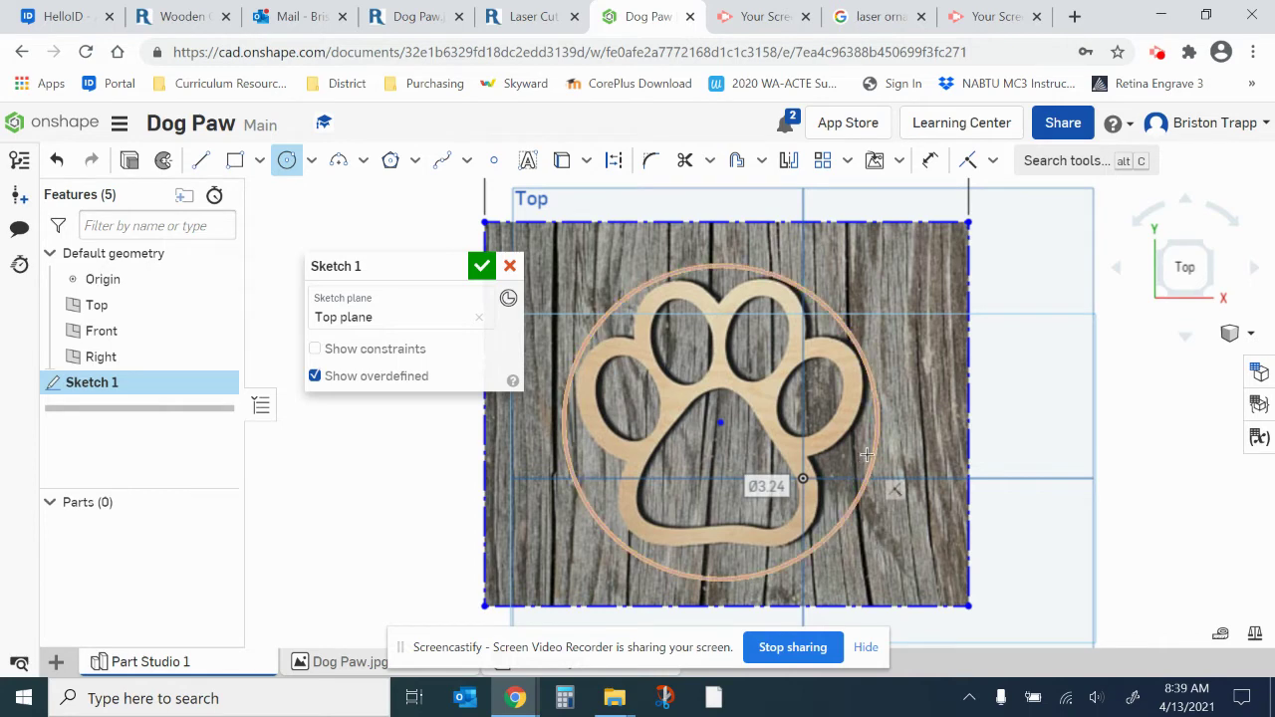
{"action": "key", "text": "ctrl+z"}
{"action": "scroll", "coordinate": [805, 307], "scroll_direction": "down", "scroll_amount": 1}
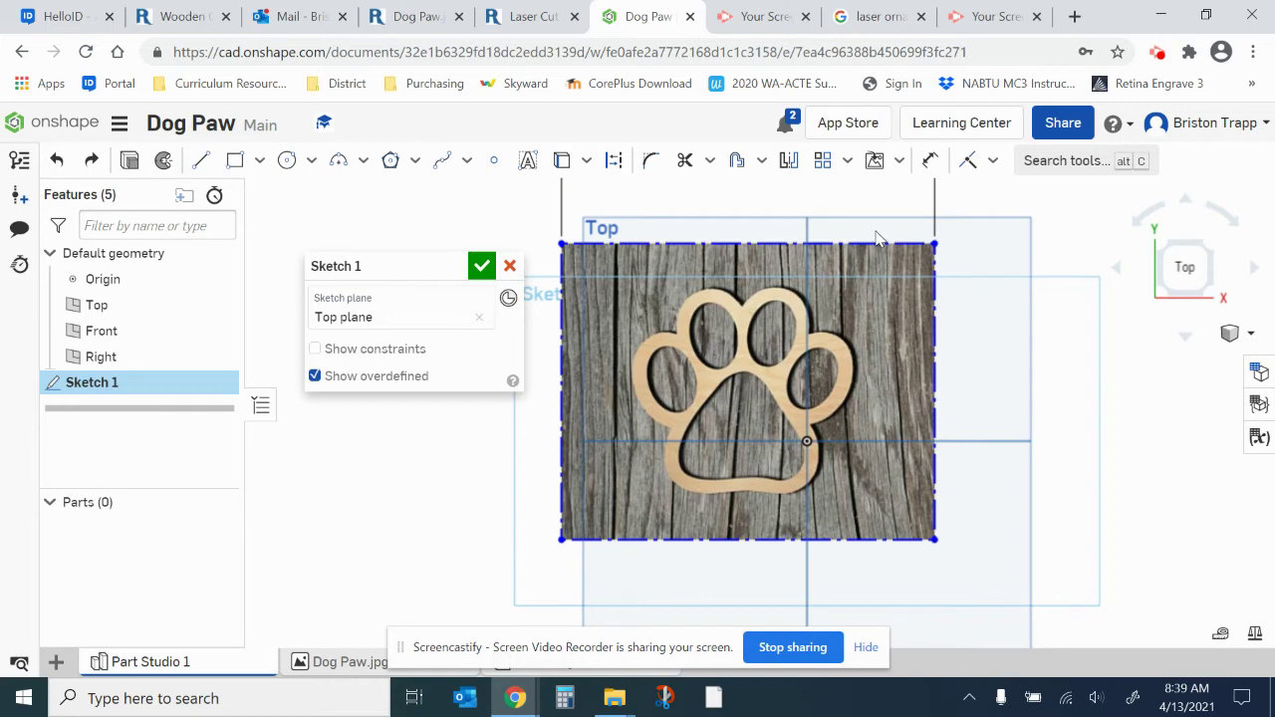
- Dimension the paw image's width along its lower edge, try 5 in as its value and undo that entry
{"action": "left_click", "coordinate": [930, 161]}
{"action": "scroll", "coordinate": [865, 281], "scroll_direction": "down", "scroll_amount": 2}
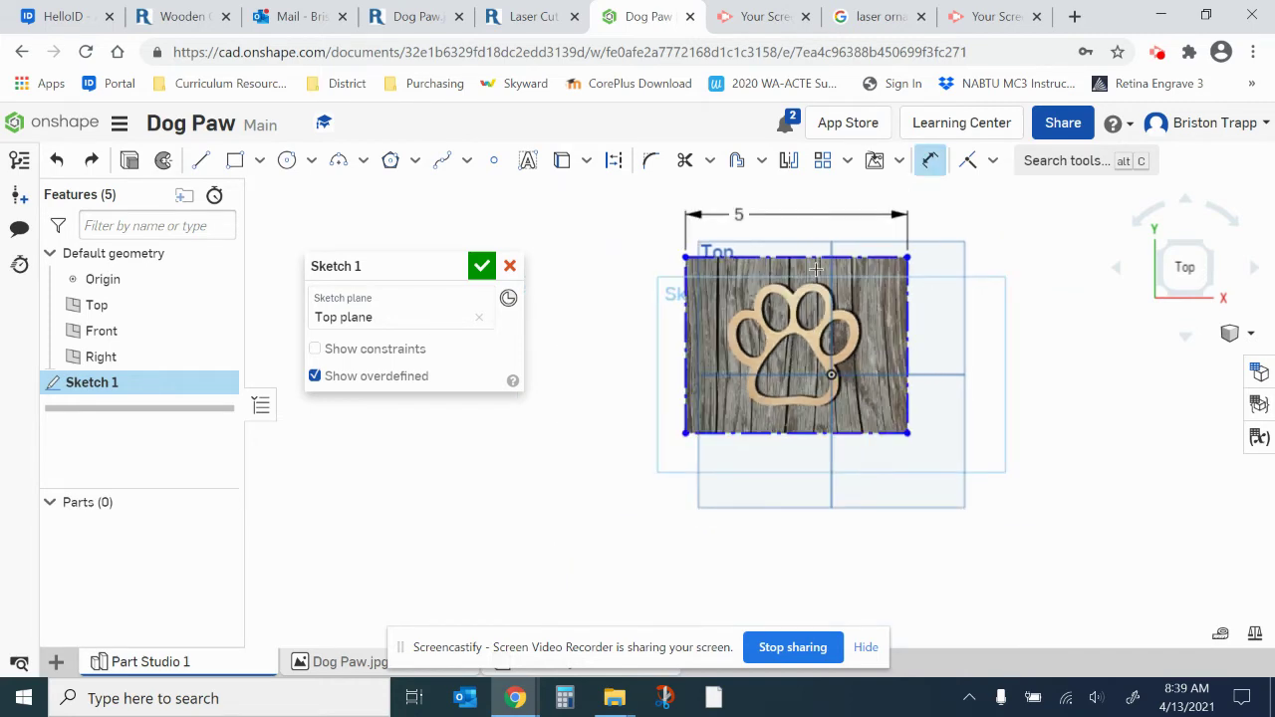
{"action": "left_click", "coordinate": [805, 435]}
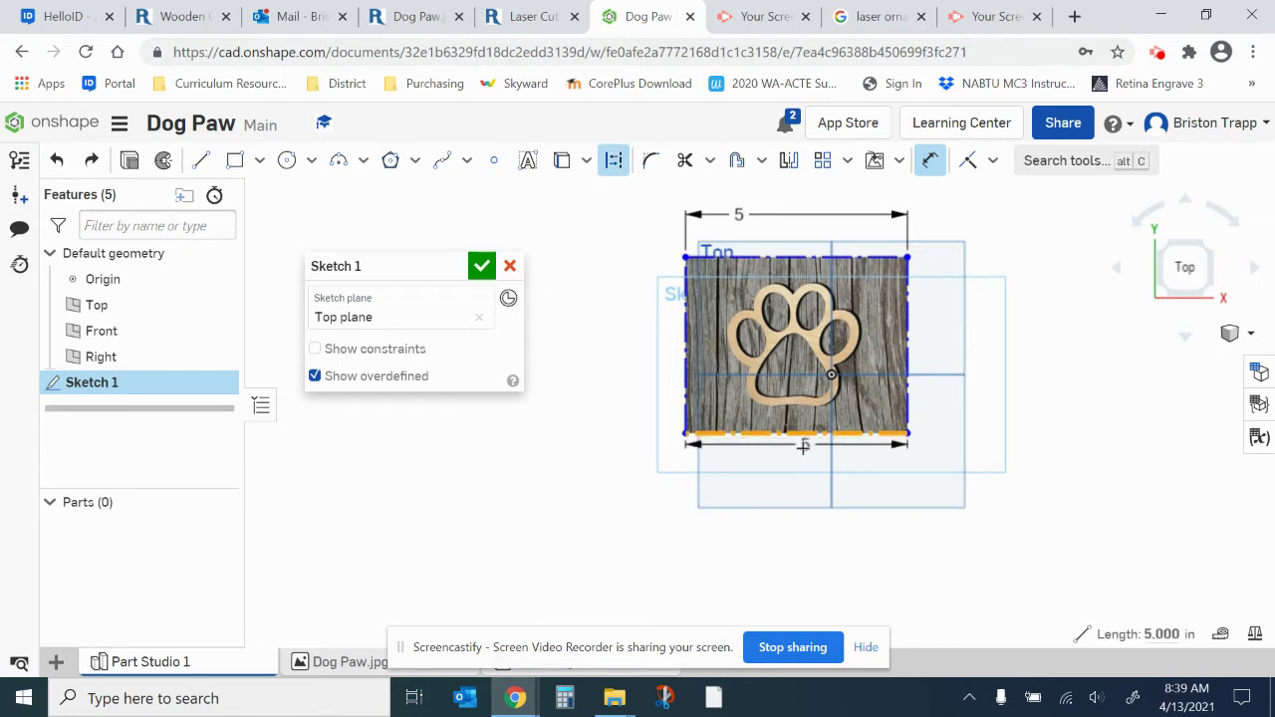
{"action": "left_click", "coordinate": [798, 465]}
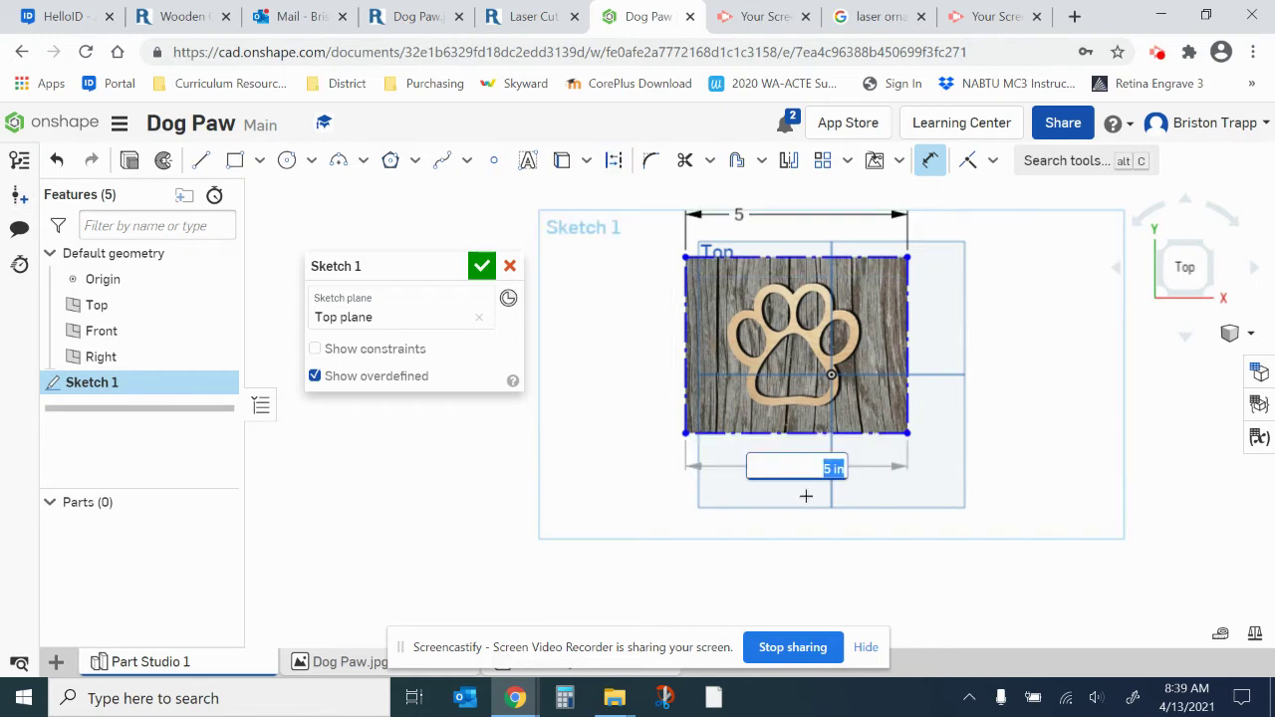
{"action": "key", "text": "Return"}
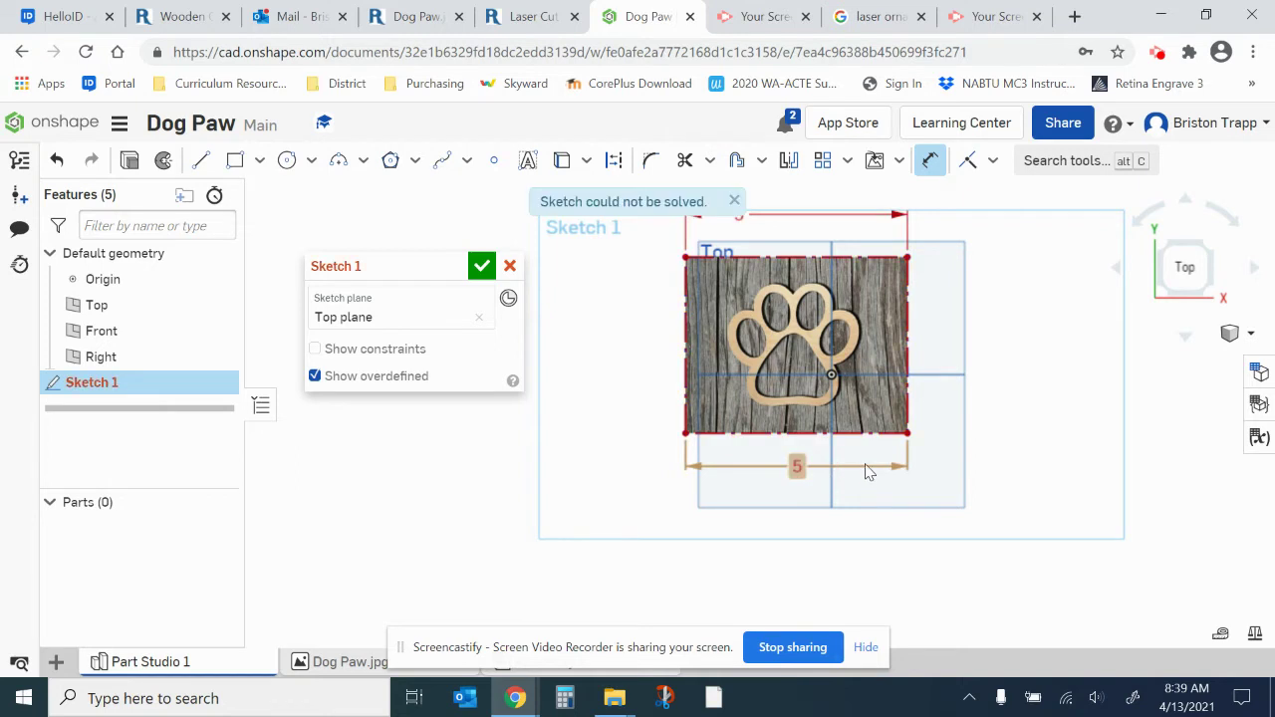
{"action": "left_click", "coordinate": [734, 201]}
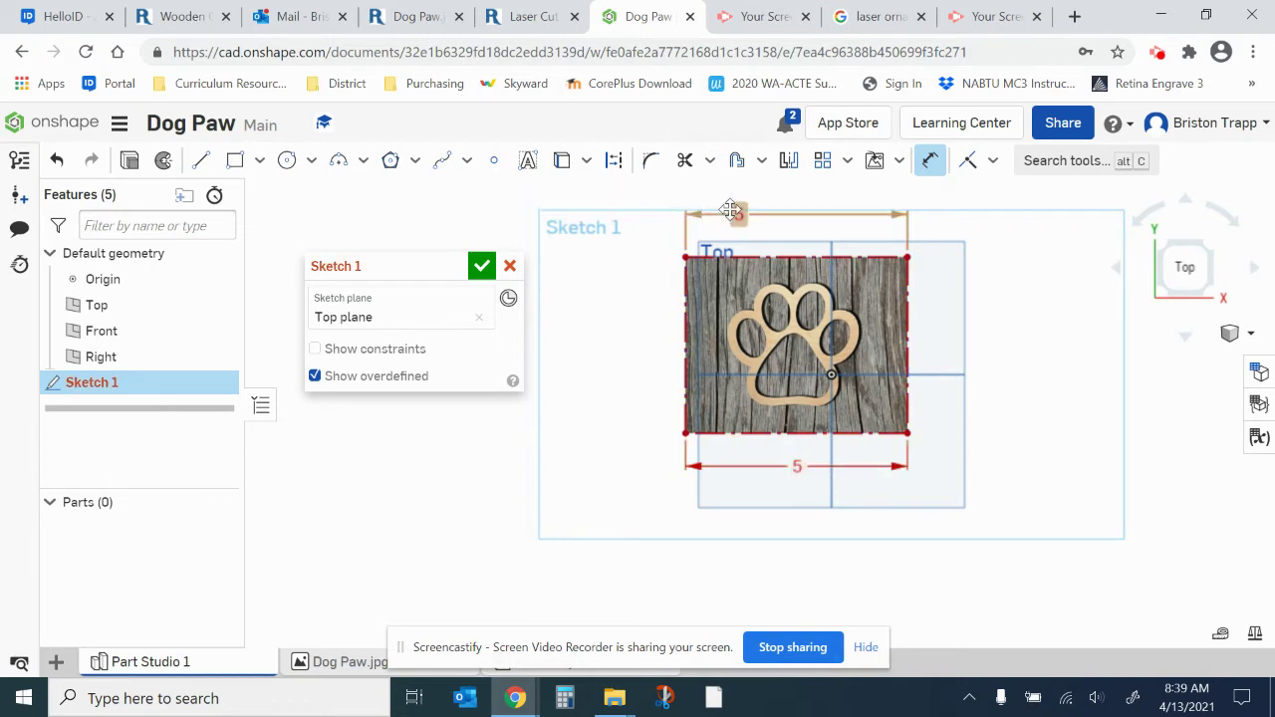
{"action": "key", "text": "ctrl+z"}
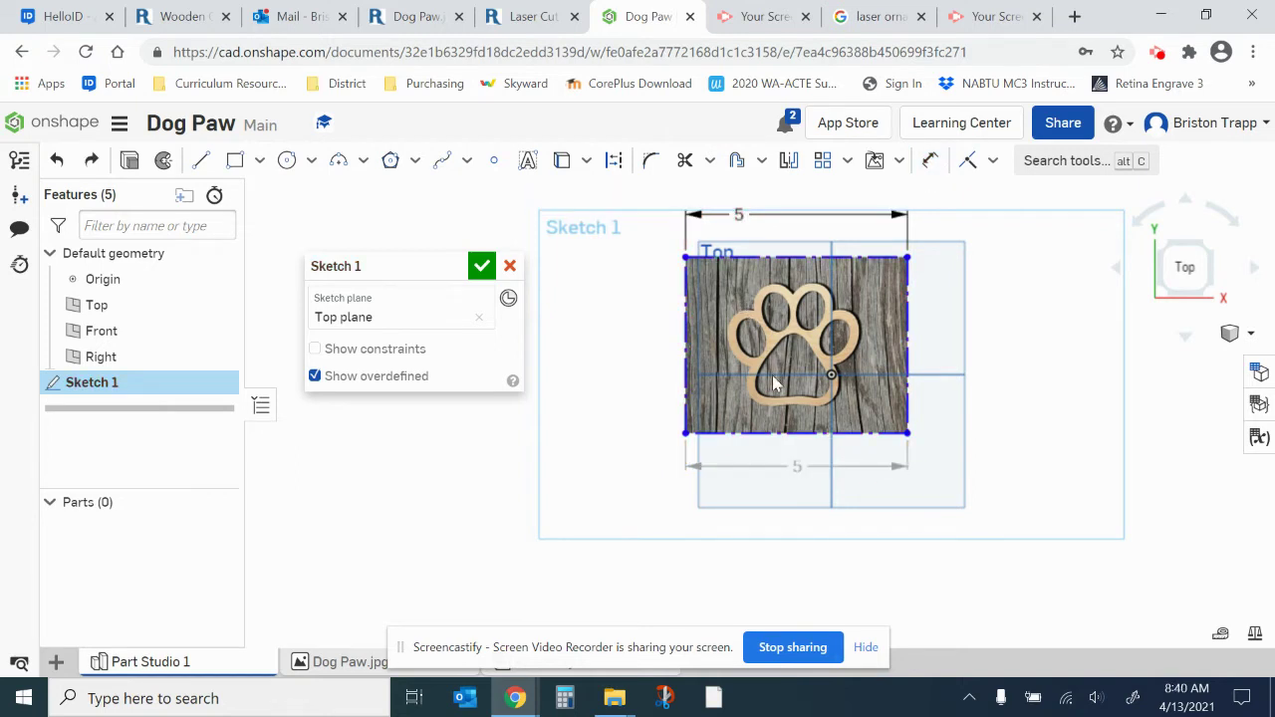
- Trace the inner edge of the large main pad opening with a closed spline
{"action": "scroll", "coordinate": [787, 324], "scroll_direction": "up", "scroll_amount": 4}
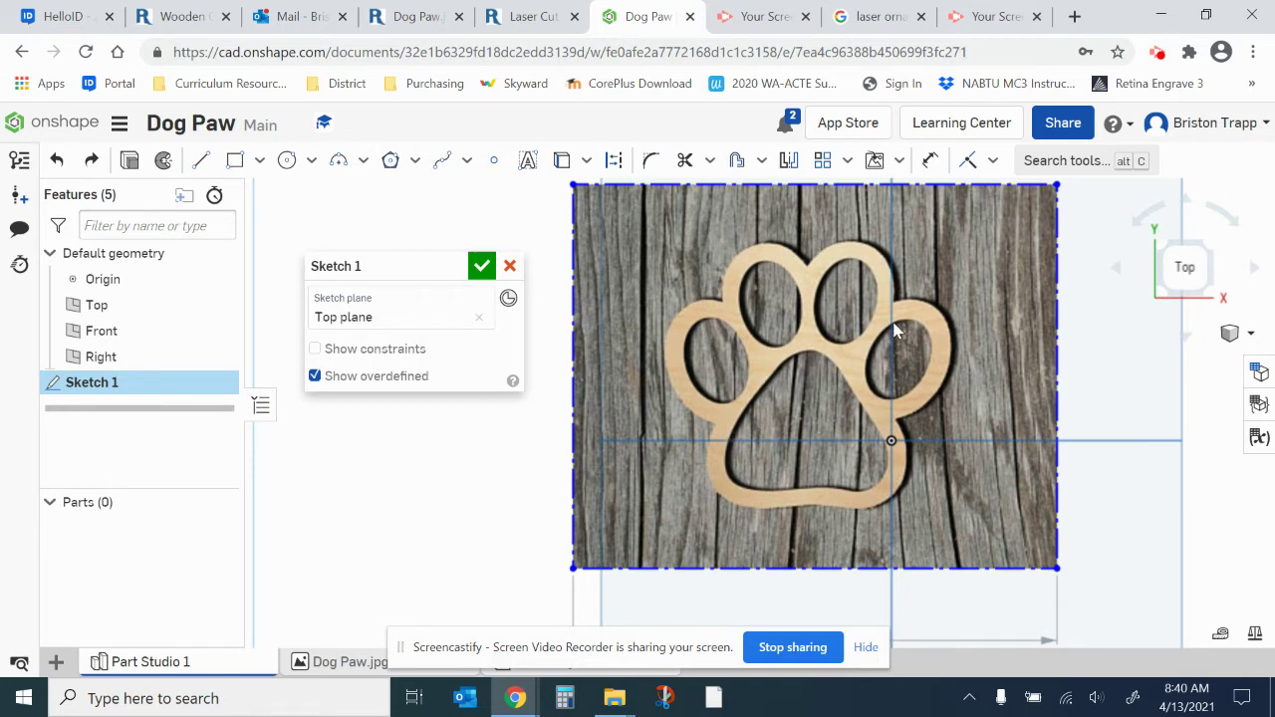
{"action": "scroll", "coordinate": [921, 365], "scroll_direction": "up", "scroll_amount": 2}
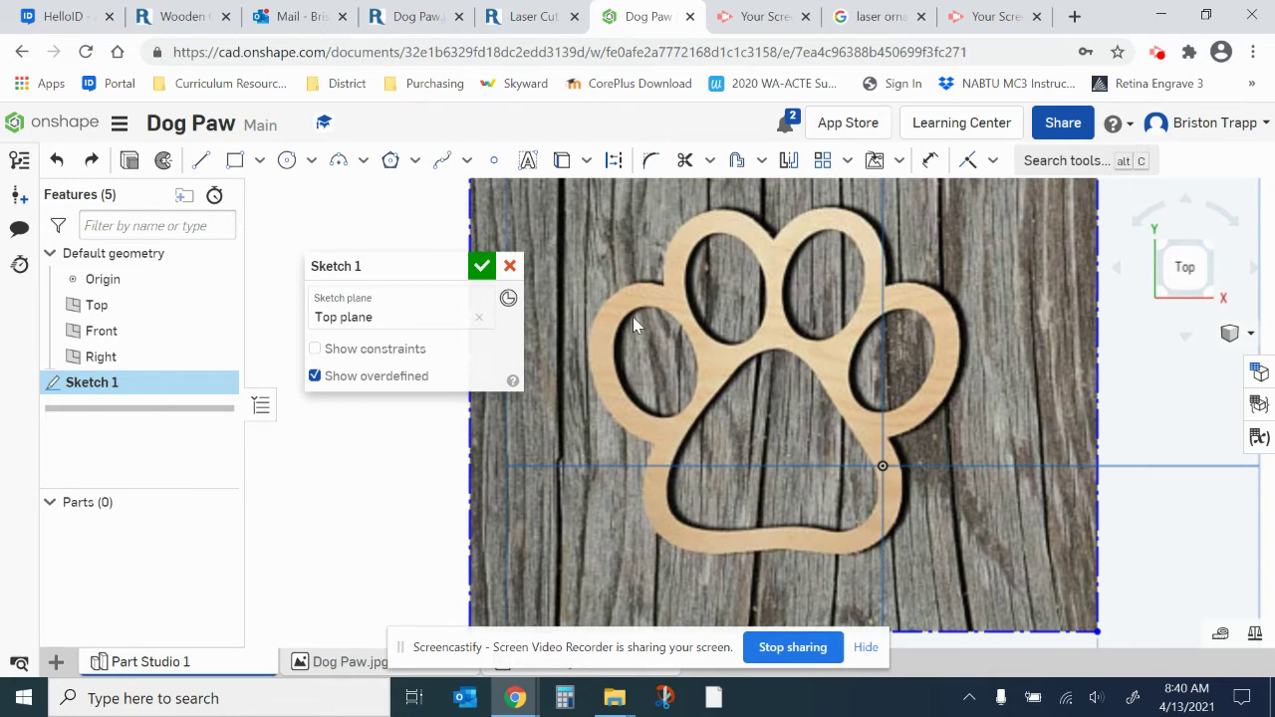
{"action": "scroll", "coordinate": [633, 316], "scroll_direction": "up", "scroll_amount": 2}
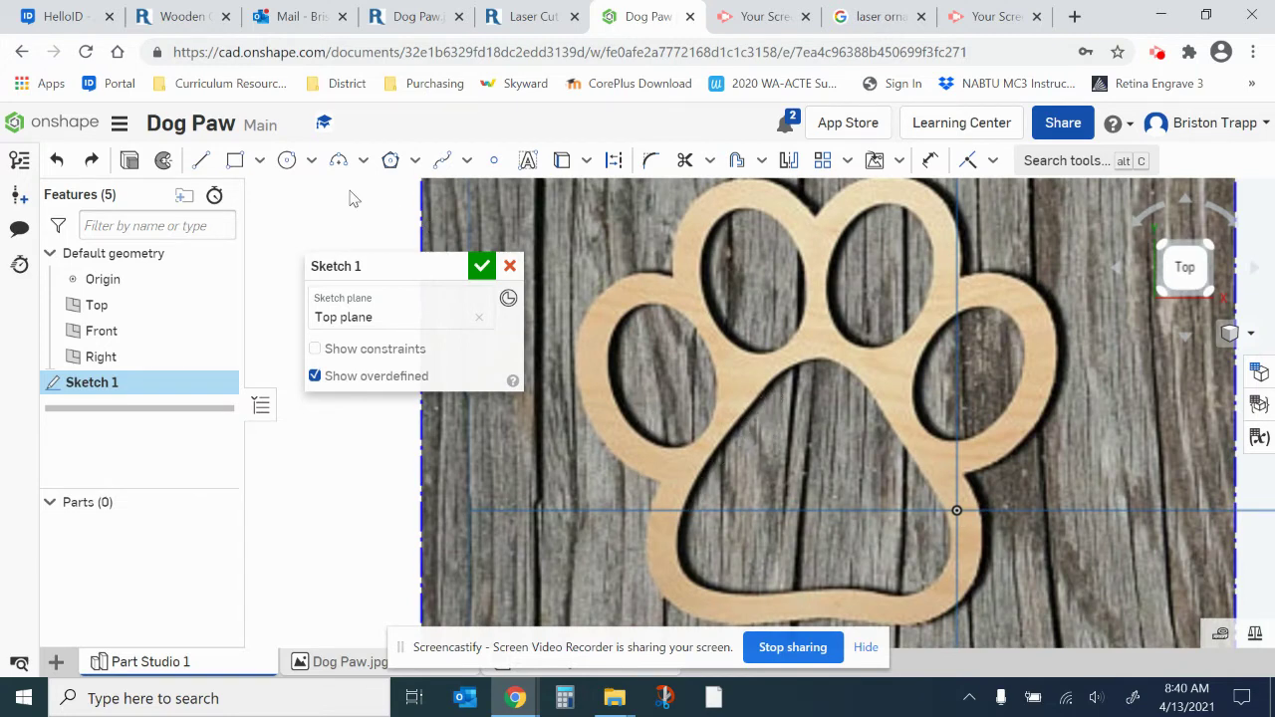
{"action": "left_click", "coordinate": [444, 165]}
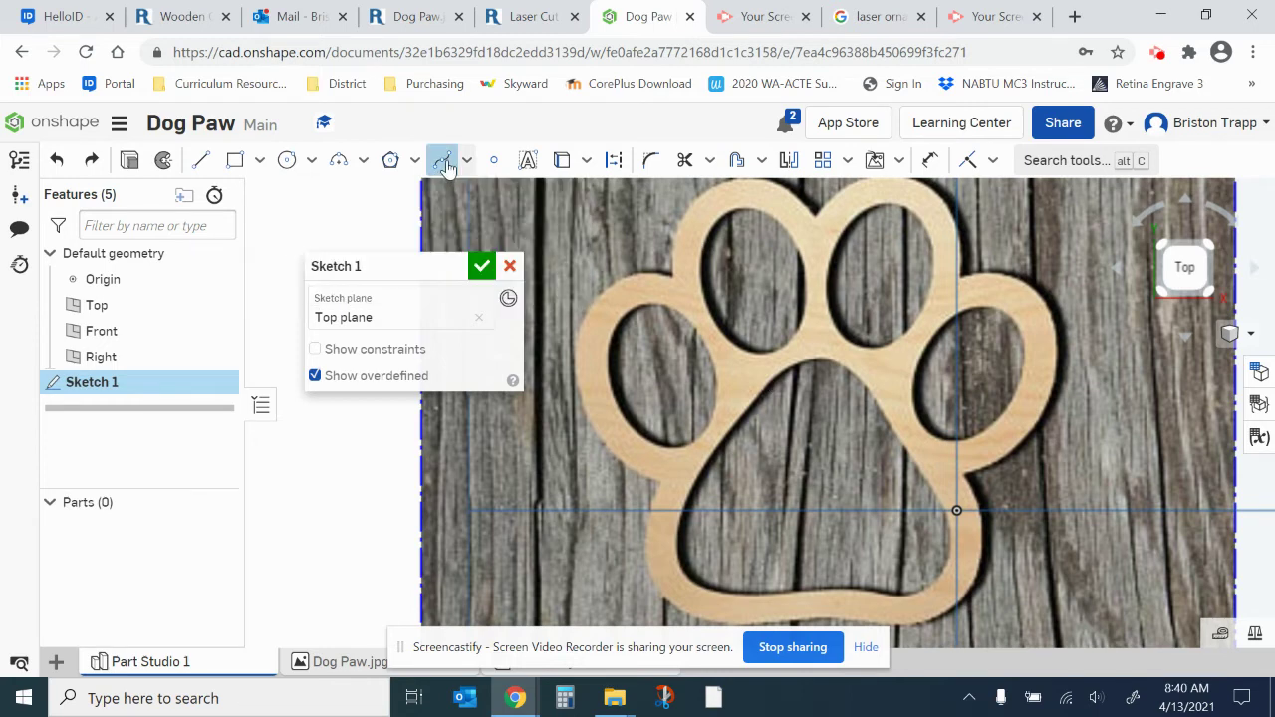
{"action": "scroll", "coordinate": [827, 412], "scroll_direction": "up", "scroll_amount": 3}
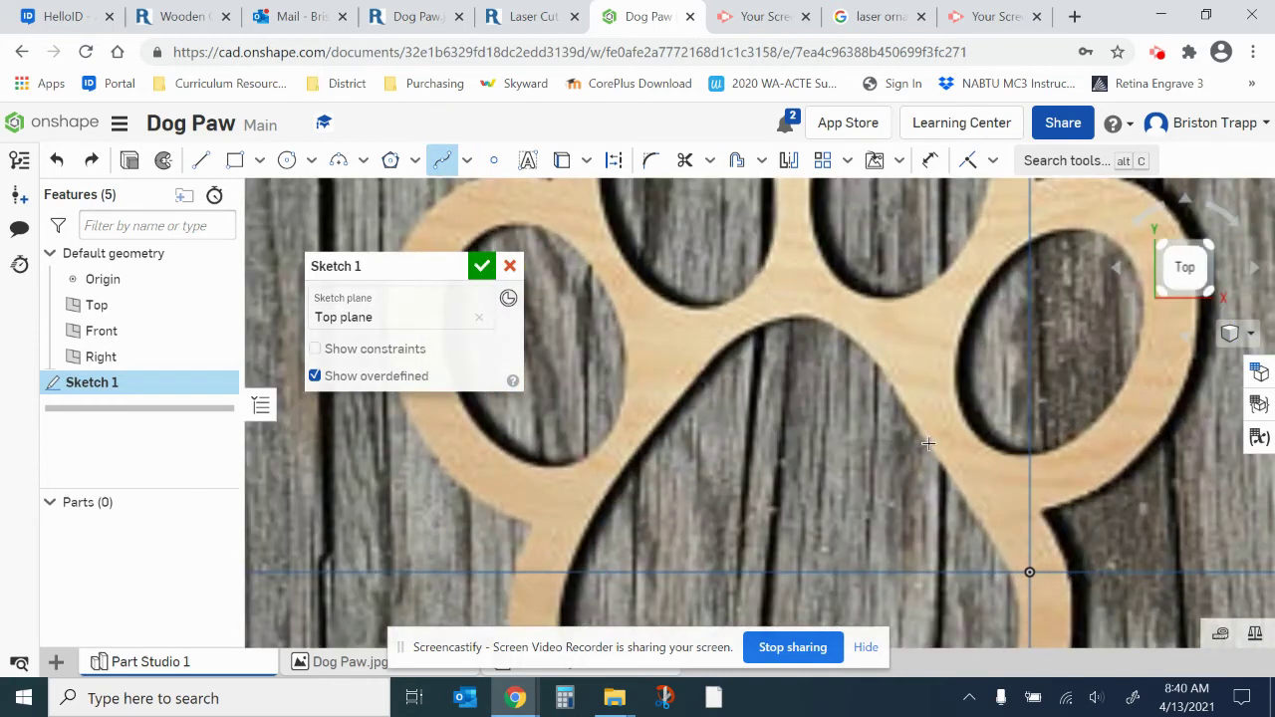
{"action": "left_click", "coordinate": [928, 443]}
{"action": "left_click", "coordinate": [877, 361]}
{"action": "left_click", "coordinate": [818, 319]}
{"action": "left_click", "coordinate": [754, 322]}
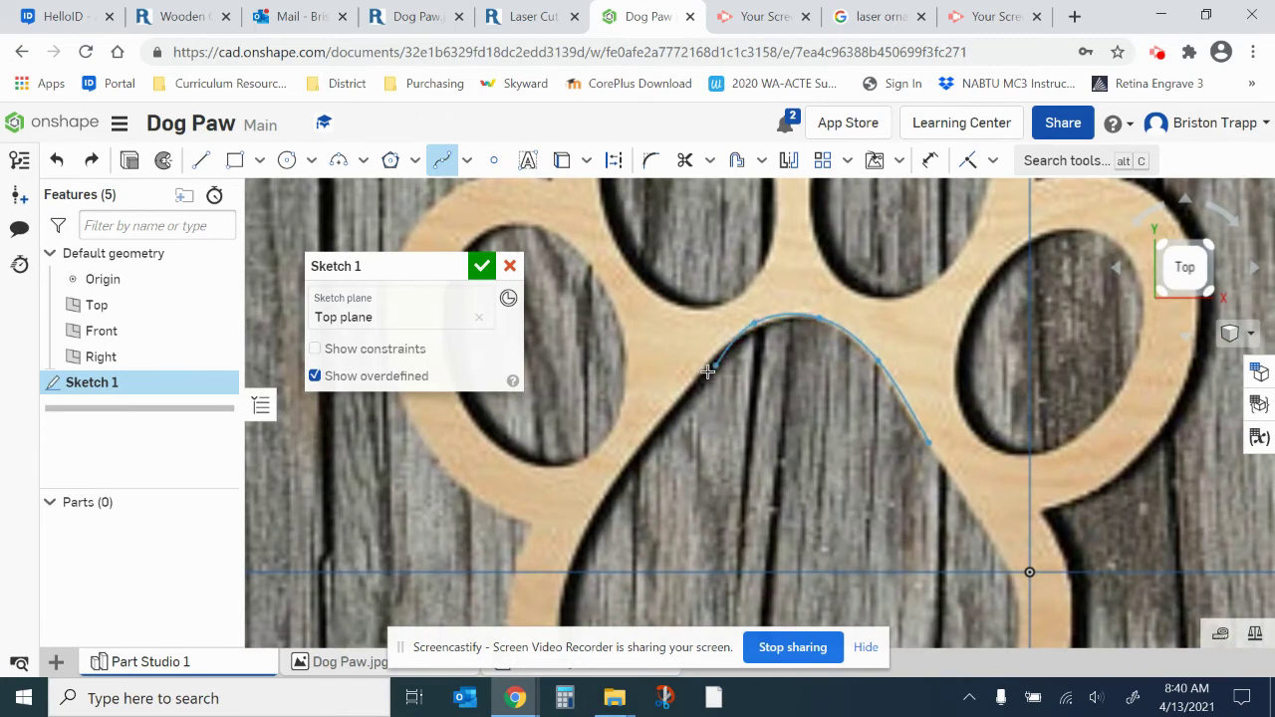
{"action": "left_click", "coordinate": [684, 391]}
{"action": "left_click", "coordinate": [606, 492]}
{"action": "scroll", "coordinate": [576, 548], "scroll_direction": "down", "scroll_amount": 3}
{"action": "scroll", "coordinate": [576, 548], "scroll_direction": "up", "scroll_amount": 3}
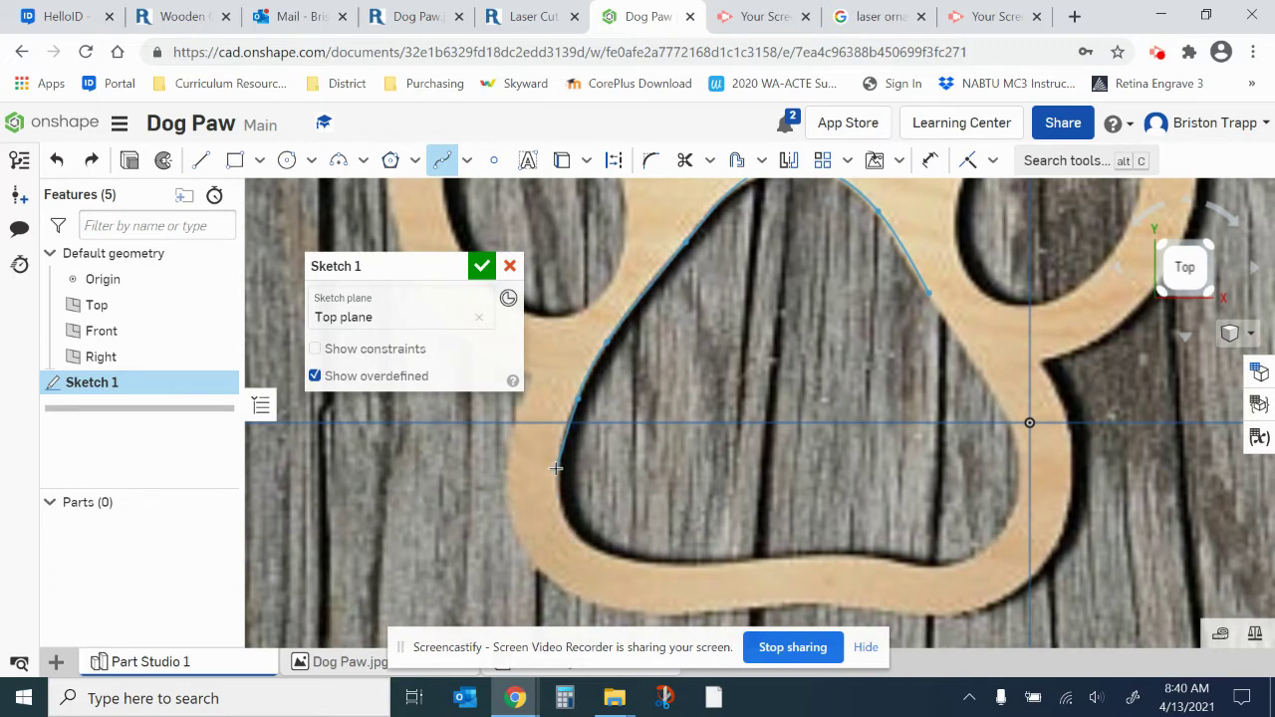
{"action": "left_click", "coordinate": [556, 468]}
{"action": "left_click", "coordinate": [570, 522]}
{"action": "left_click", "coordinate": [599, 548]}
{"action": "left_click", "coordinate": [650, 559]}
{"action": "left_click", "coordinate": [705, 561]}
{"action": "left_click", "coordinate": [804, 554]}
{"action": "left_click", "coordinate": [891, 556]}
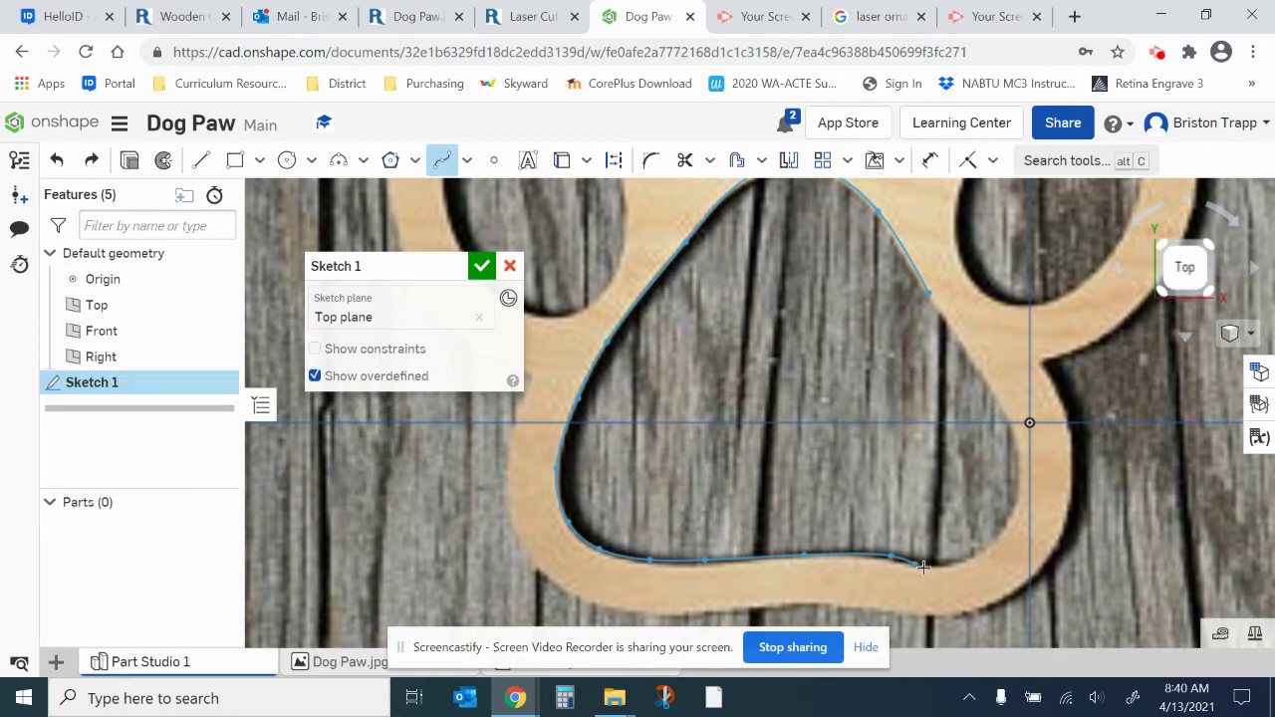
{"action": "left_click", "coordinate": [956, 563]}
{"action": "left_click", "coordinate": [1019, 513]}
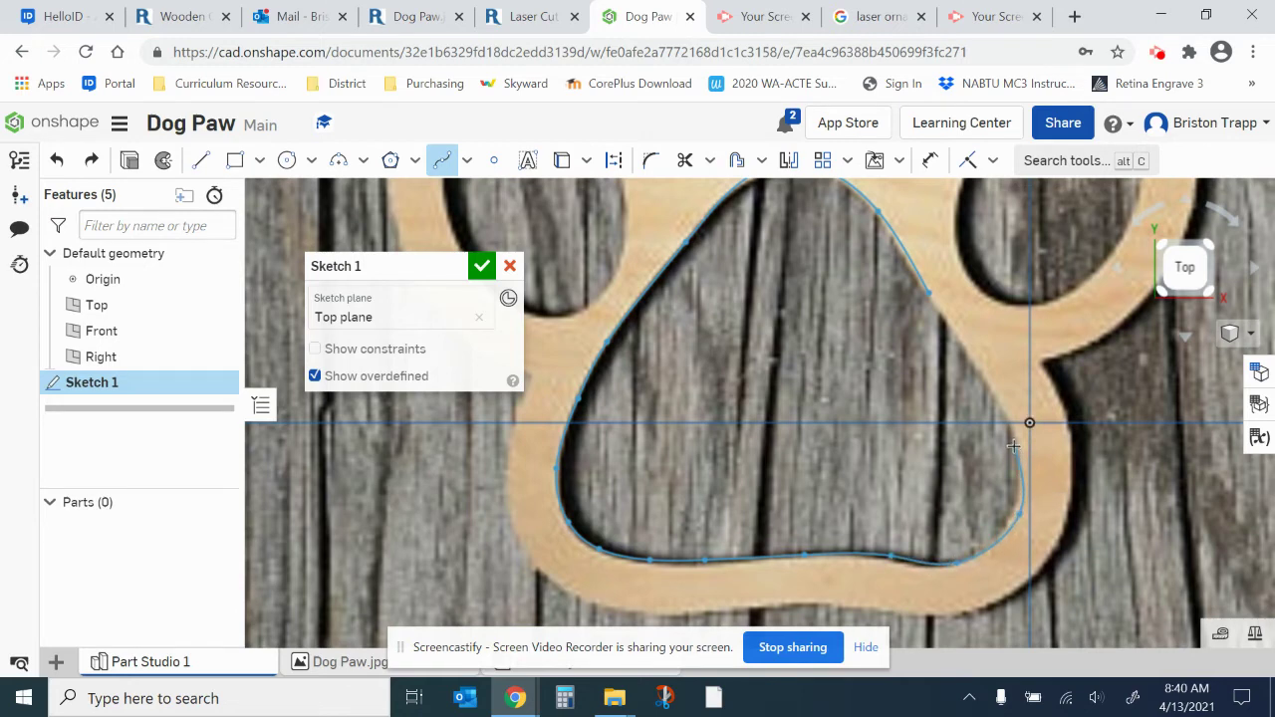
{"action": "left_click", "coordinate": [970, 365]}
{"action": "left_click", "coordinate": [928, 295]}
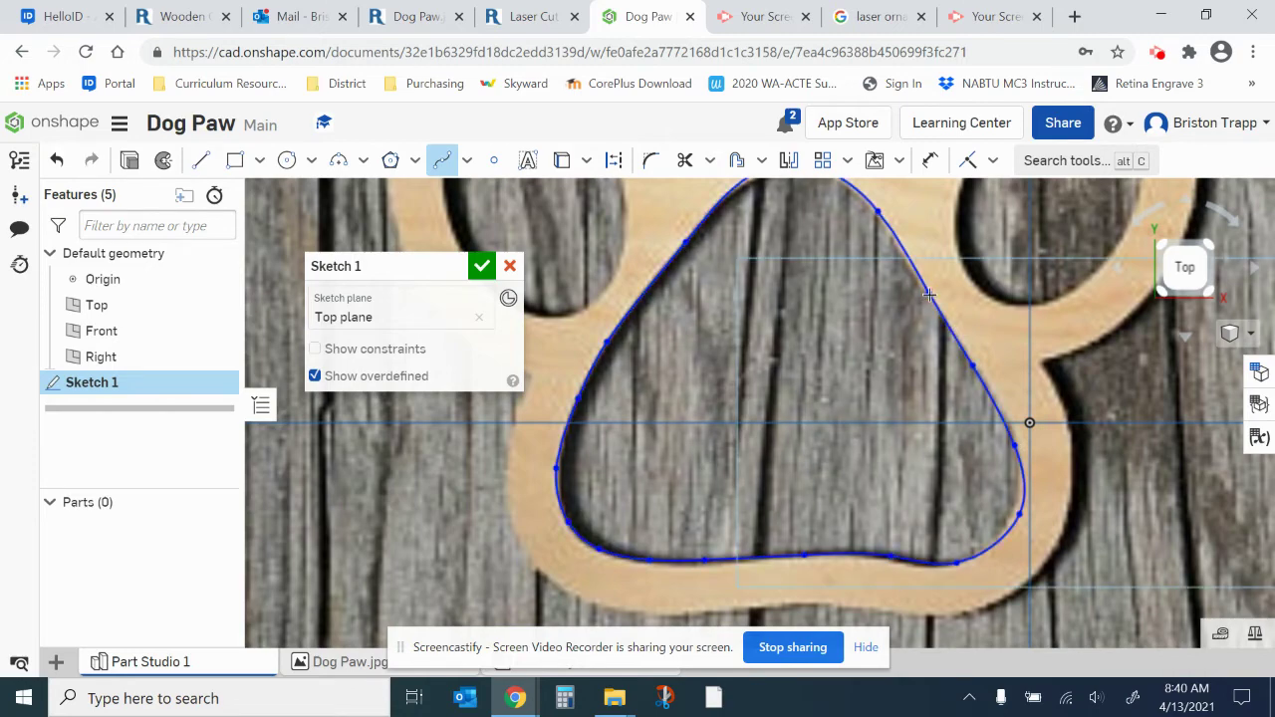
- Trace the upper-left toe opening of the paw with an ellipse about 0.9 in long
{"action": "scroll", "coordinate": [929, 295], "scroll_direction": "down", "scroll_amount": 5}
{"action": "scroll", "coordinate": [928, 295], "scroll_direction": "up", "scroll_amount": 5}
{"action": "scroll", "coordinate": [929, 295], "scroll_direction": "down", "scroll_amount": 2}
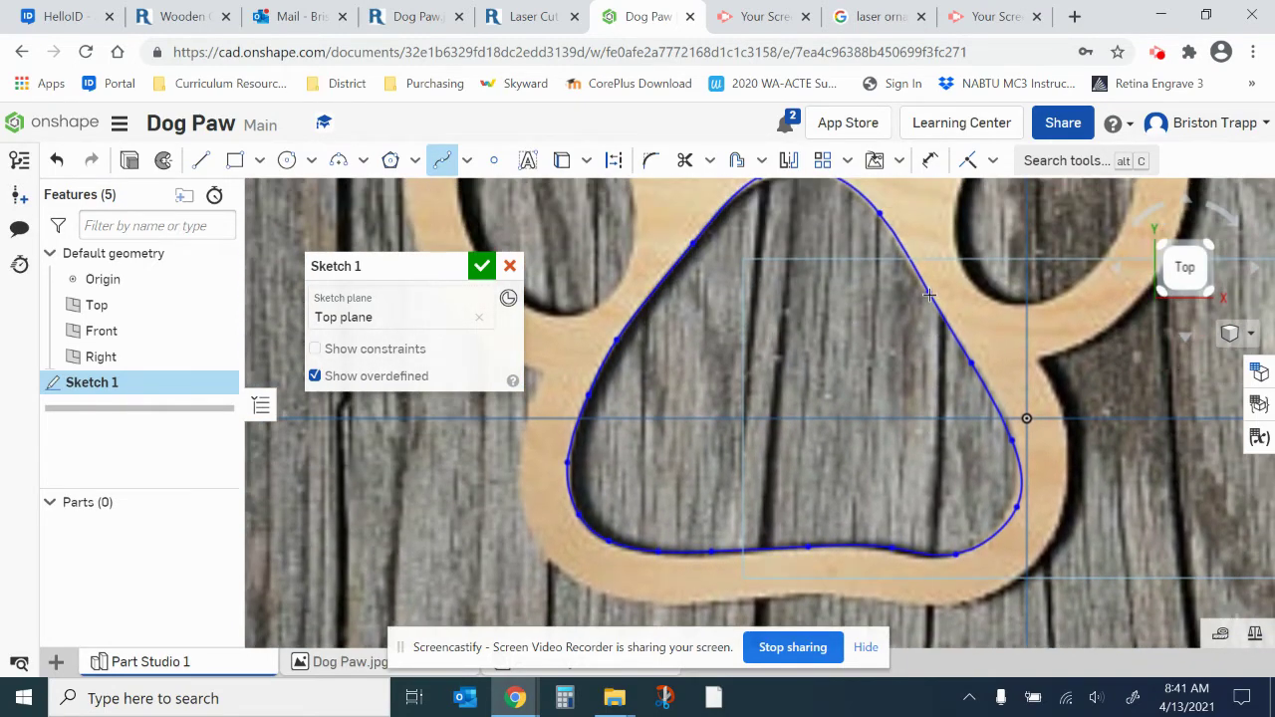
{"action": "middle_click_drag", "start_coordinate": [929, 294], "coordinate": [929, 594]}
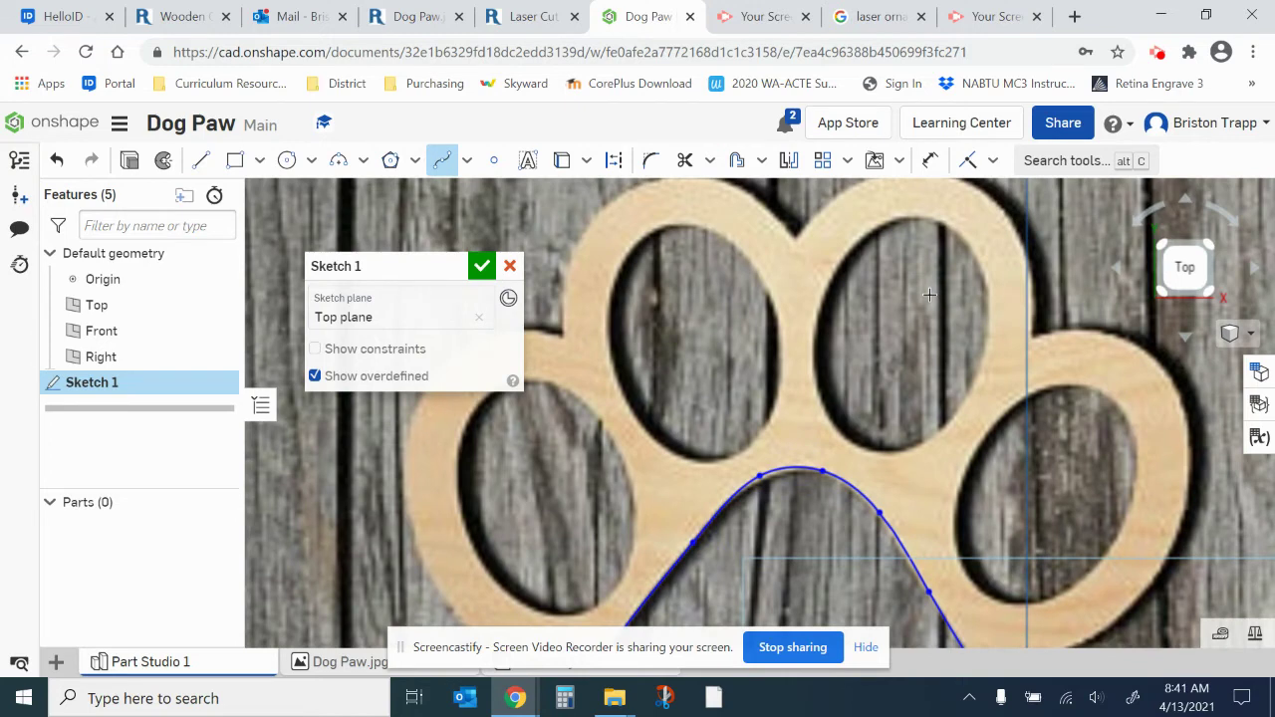
{"action": "left_click", "coordinate": [311, 160]}
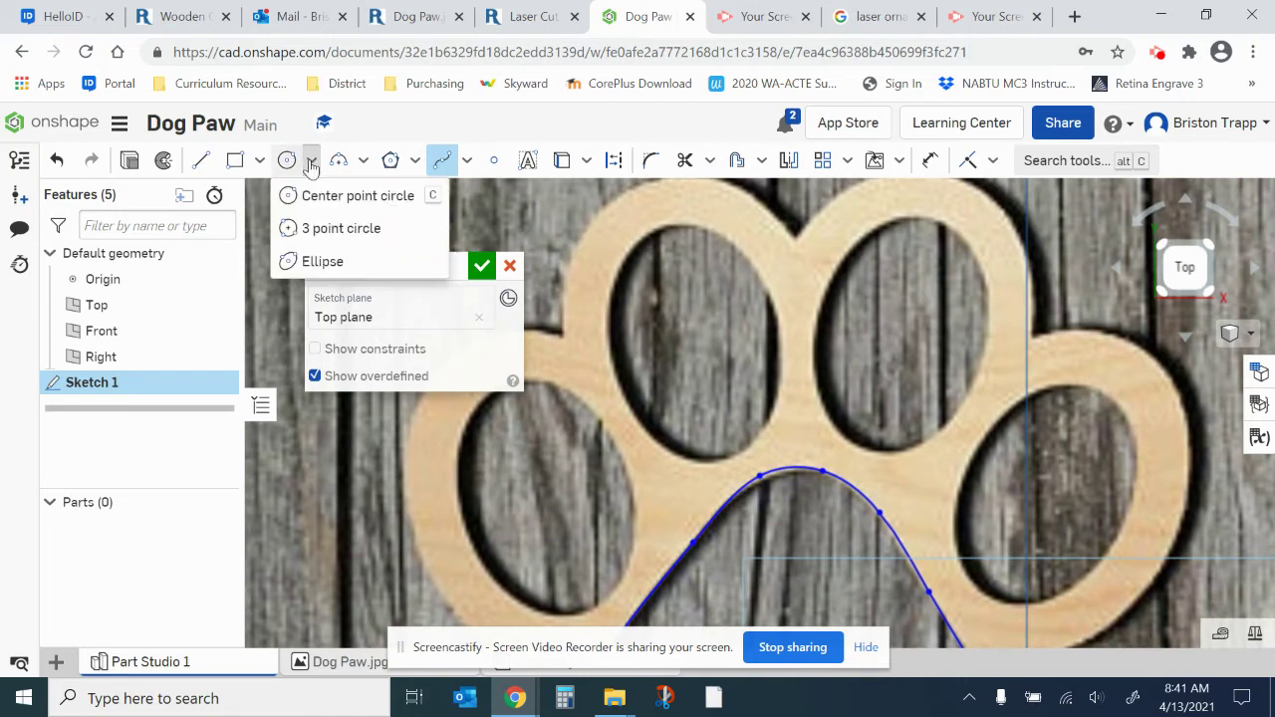
{"action": "left_click", "coordinate": [314, 262]}
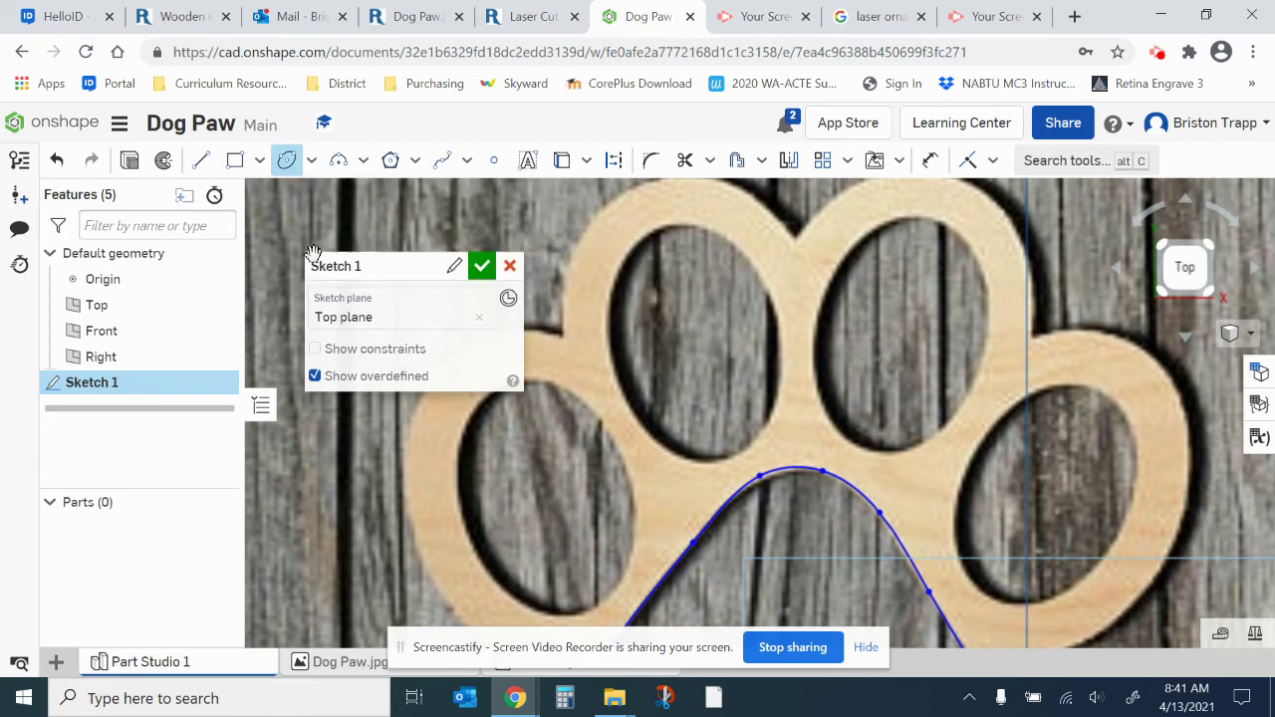
{"action": "left_click", "coordinate": [663, 229]}
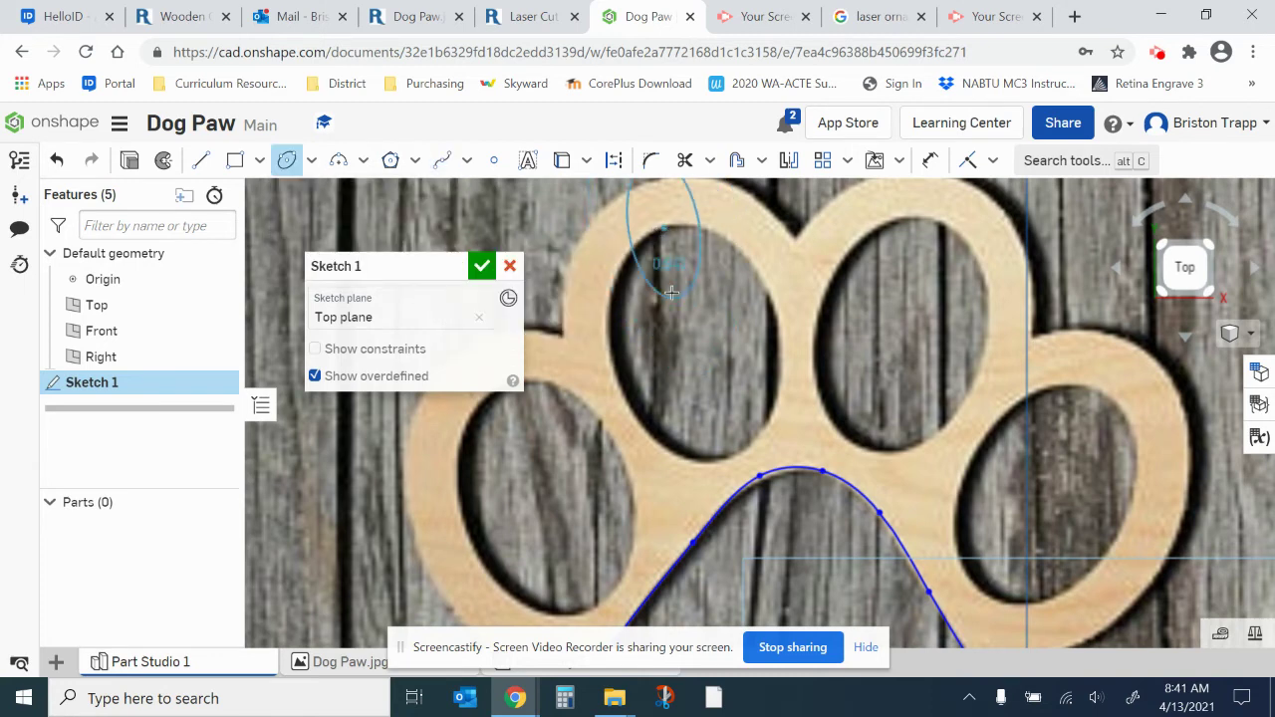
{"action": "key", "text": "Escape"}
{"action": "left_click", "coordinate": [287, 160]}
{"action": "left_click", "coordinate": [701, 347]}
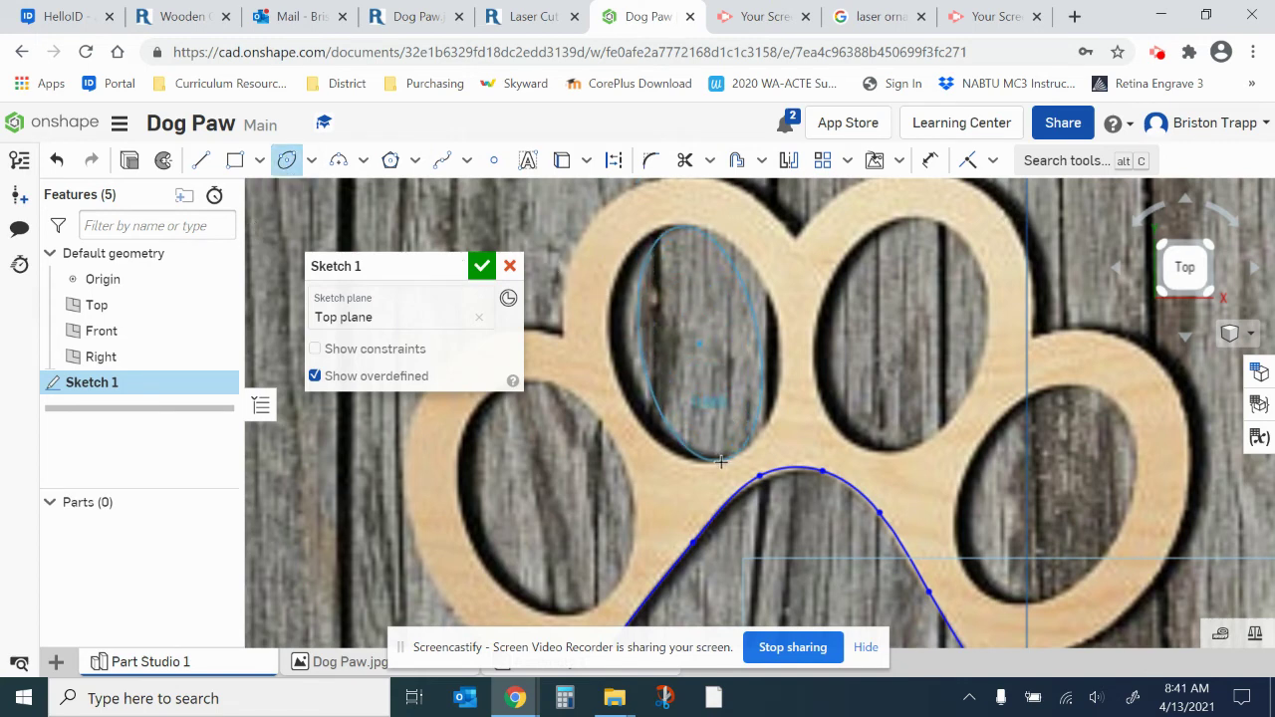
{"action": "left_click", "coordinate": [720, 462]}
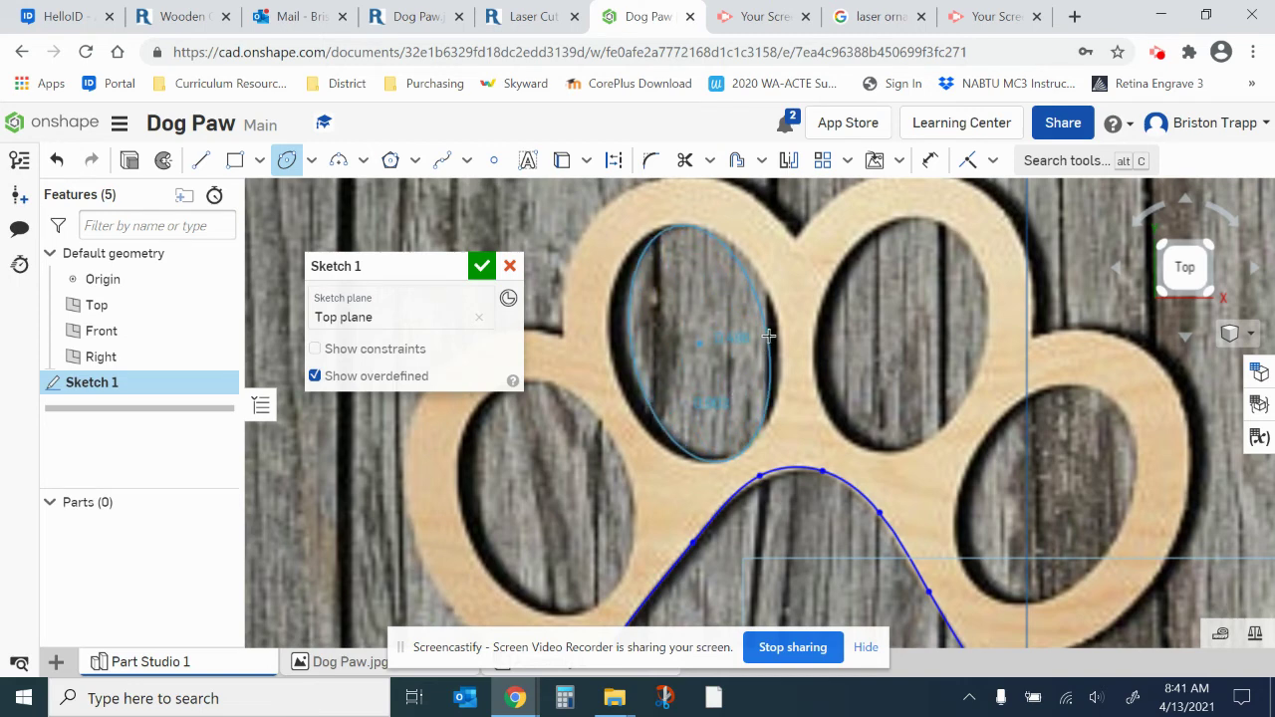
{"action": "left_click", "coordinate": [778, 323]}
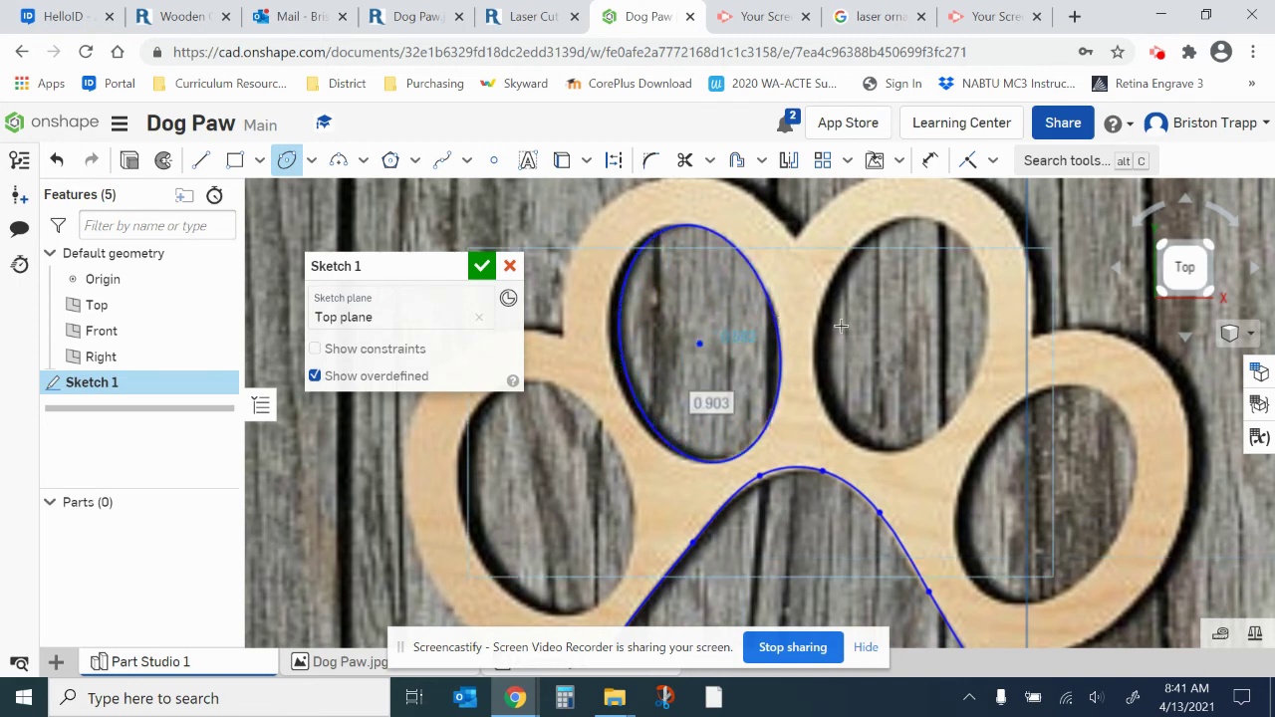
- Trace the upper-right toe opening of the paw with an ellipse about 0.92 in long
{"action": "left_click", "coordinate": [904, 335]}
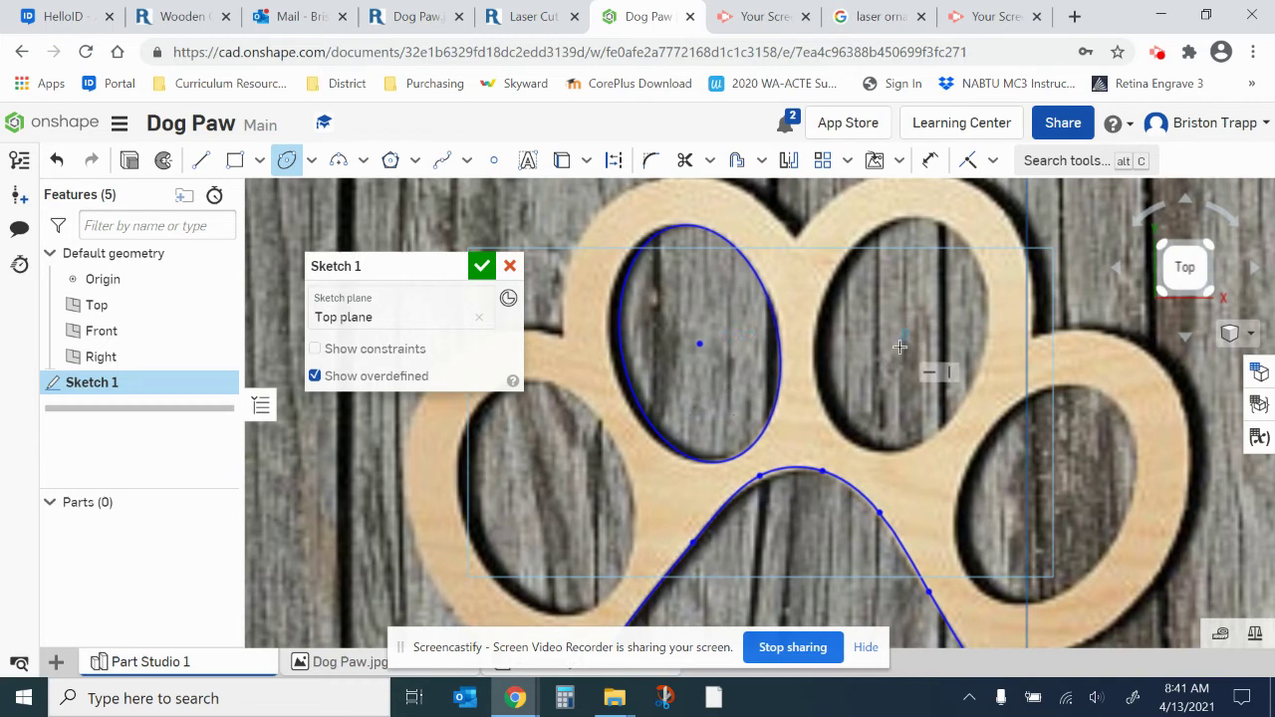
{"action": "left_click", "coordinate": [865, 449]}
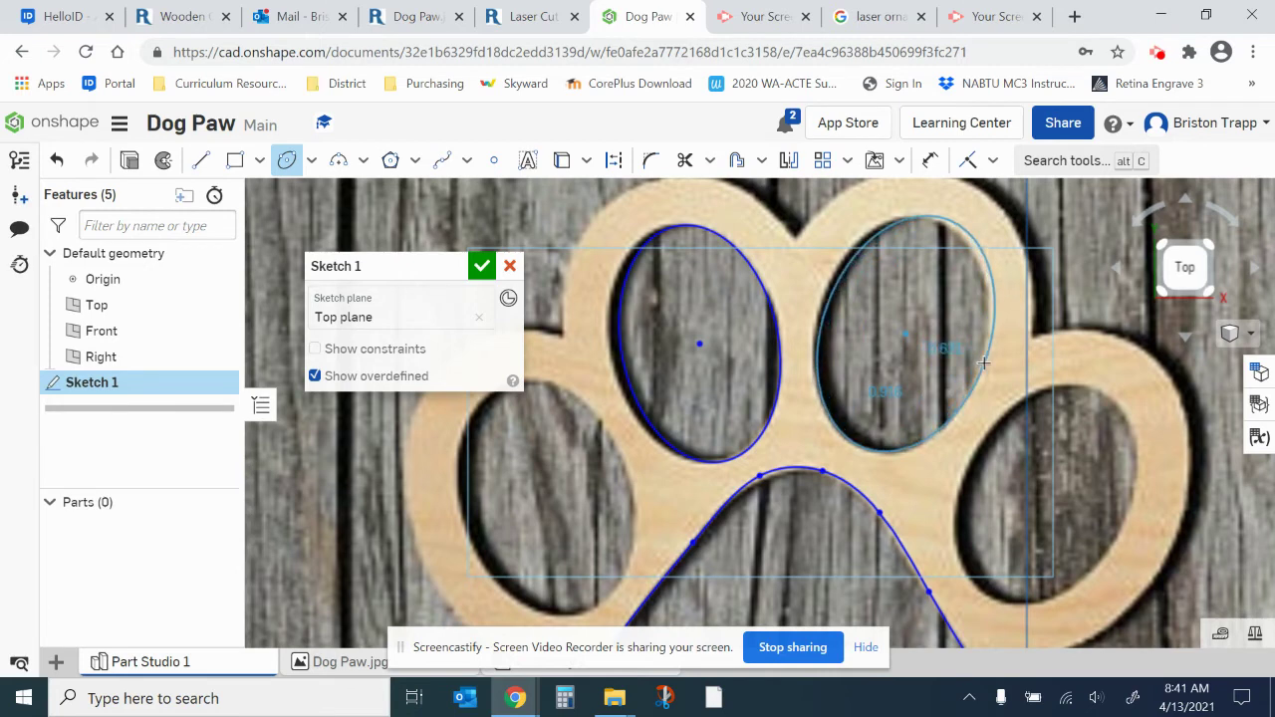
{"action": "left_click", "coordinate": [983, 364]}
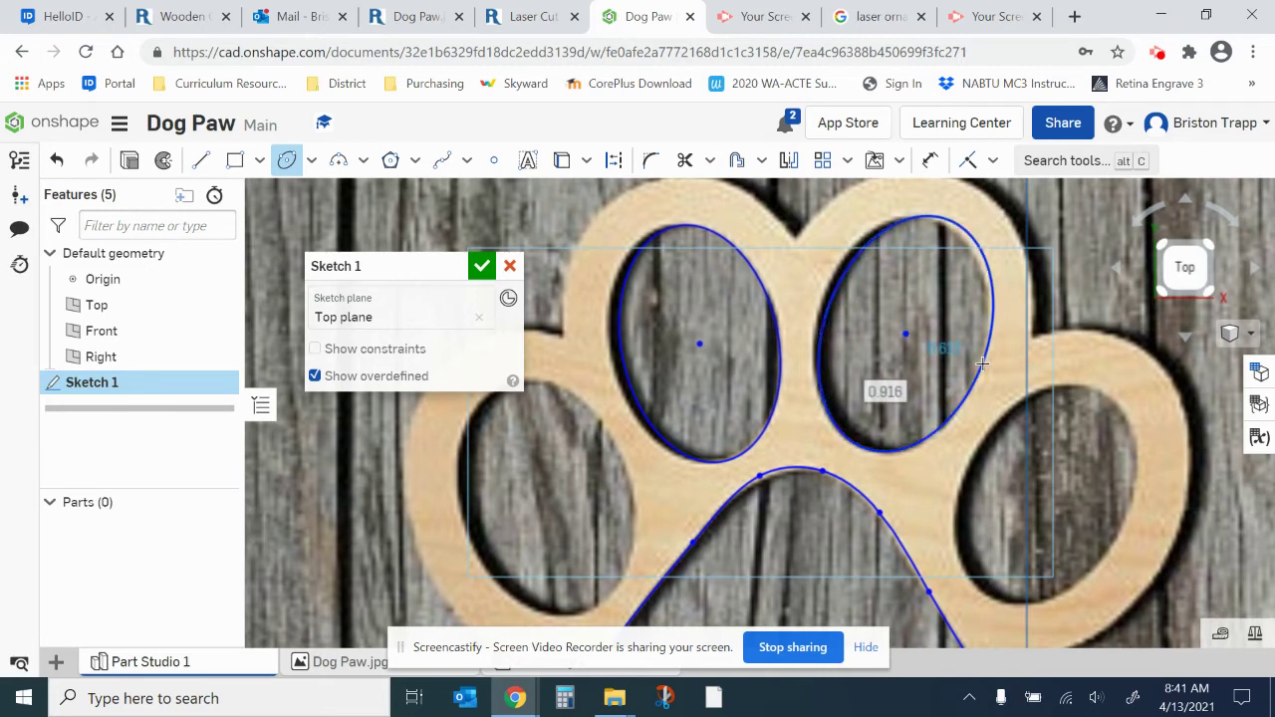
- Try to trace the outer right toe opening with an ellipse, and delete the ellipse
{"action": "left_click", "coordinate": [1058, 496]}
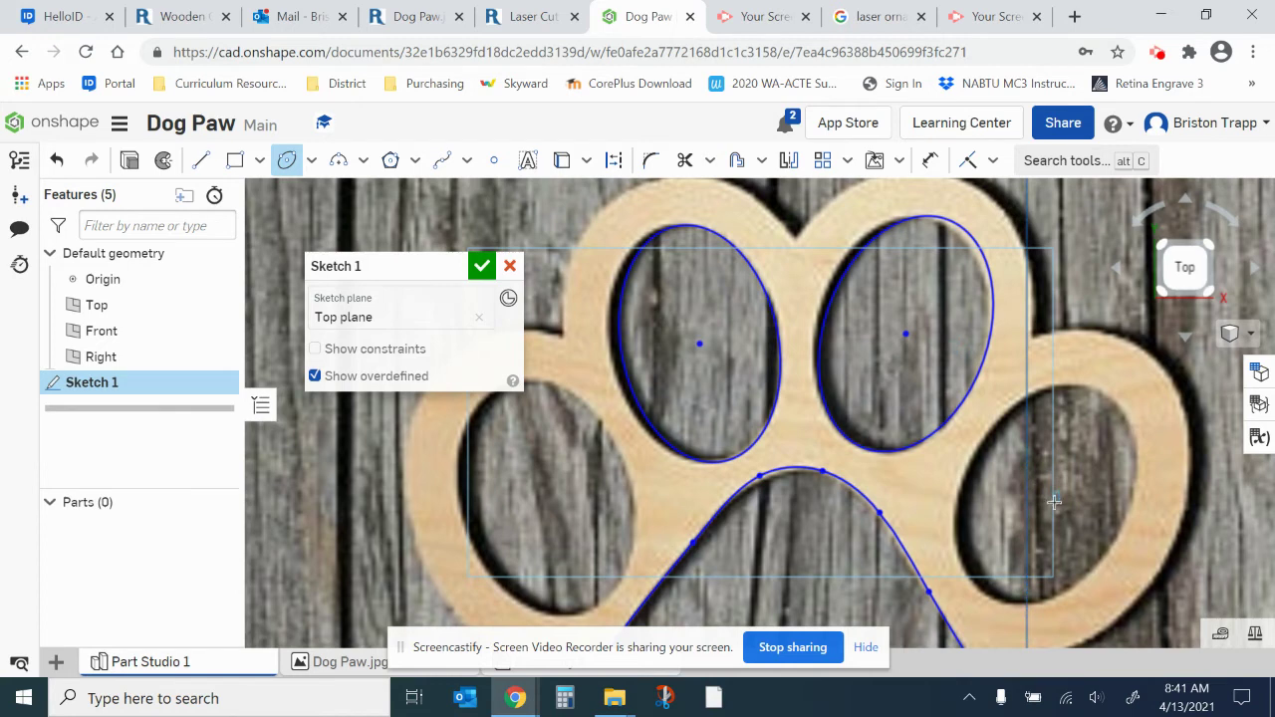
{"action": "left_click", "coordinate": [986, 594]}
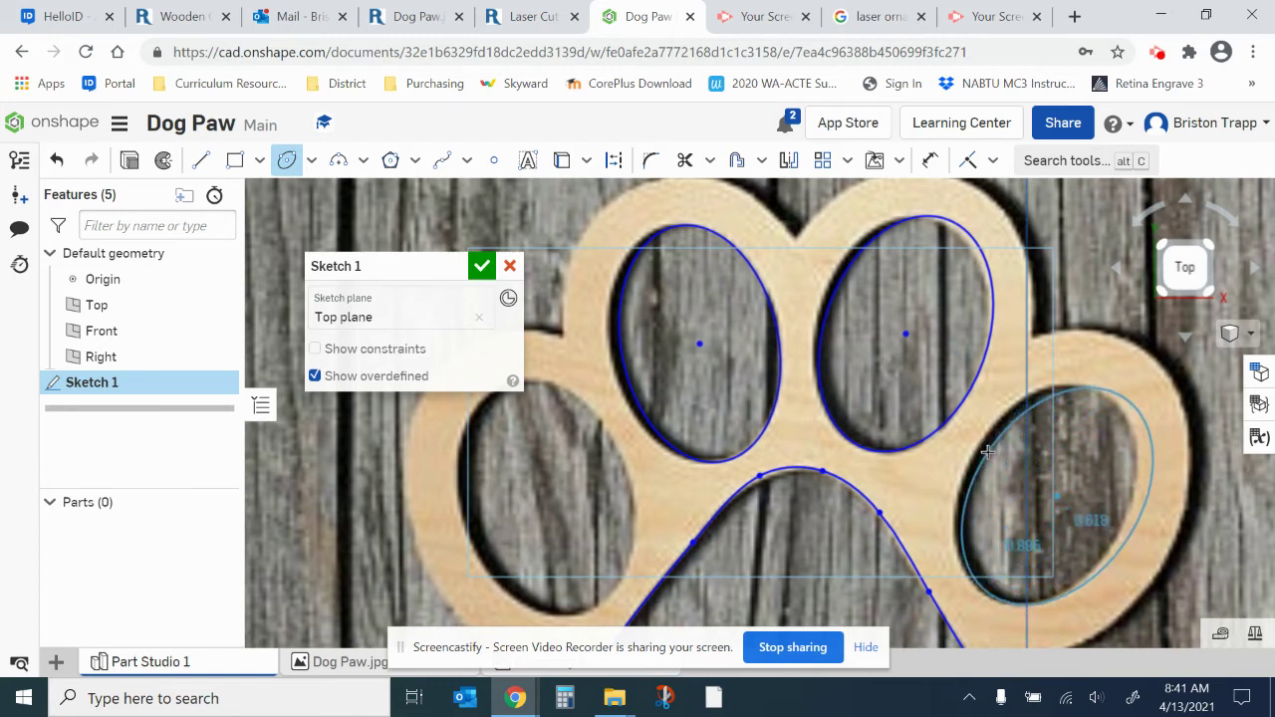
{"action": "left_click", "coordinate": [1126, 426]}
{"action": "key", "text": "Escape"}
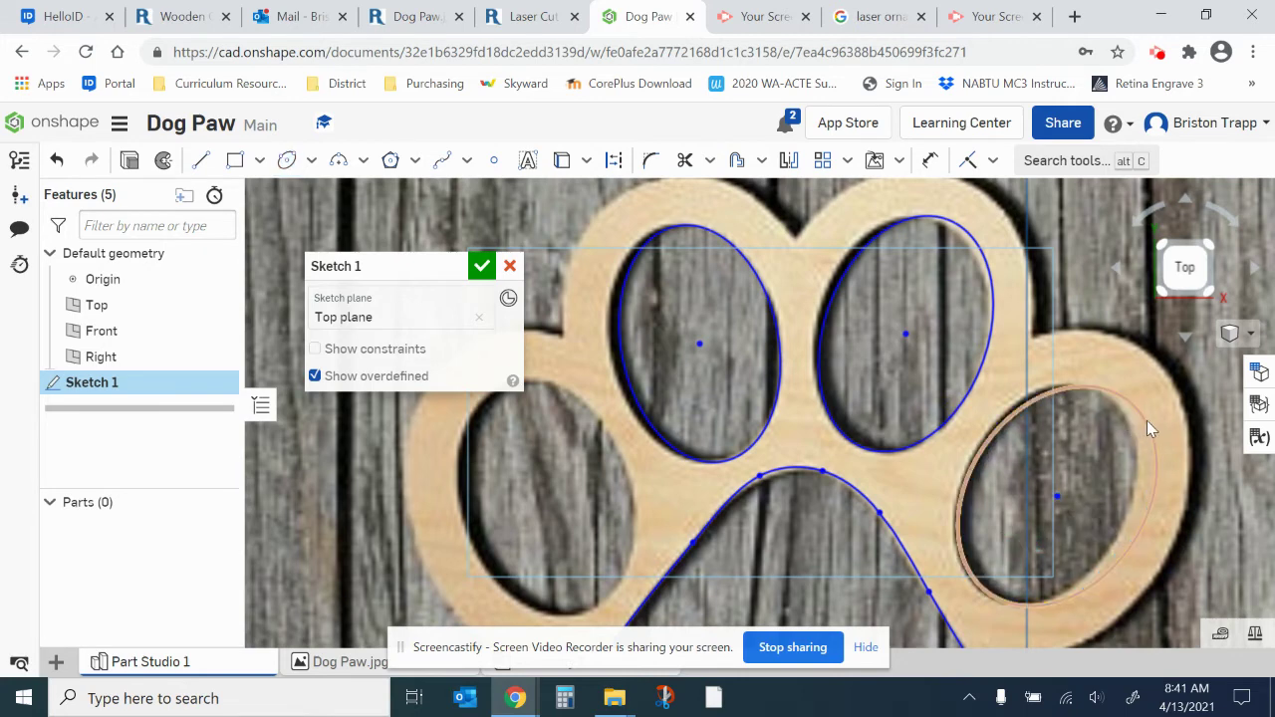
{"action": "left_click", "coordinate": [1148, 422]}
{"action": "key", "text": "Delete"}
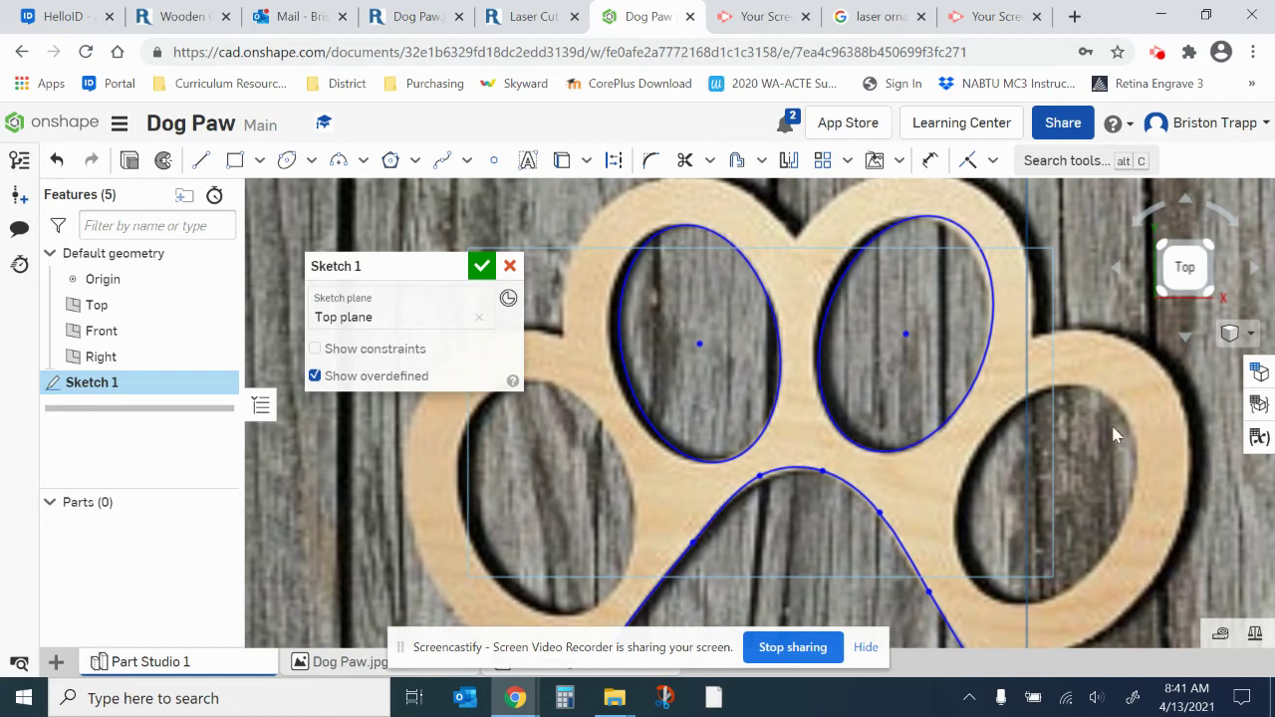
- Trace the outer right toe opening of the paw with an ellipse about 0.88 in long
{"action": "left_click", "coordinate": [287, 161]}
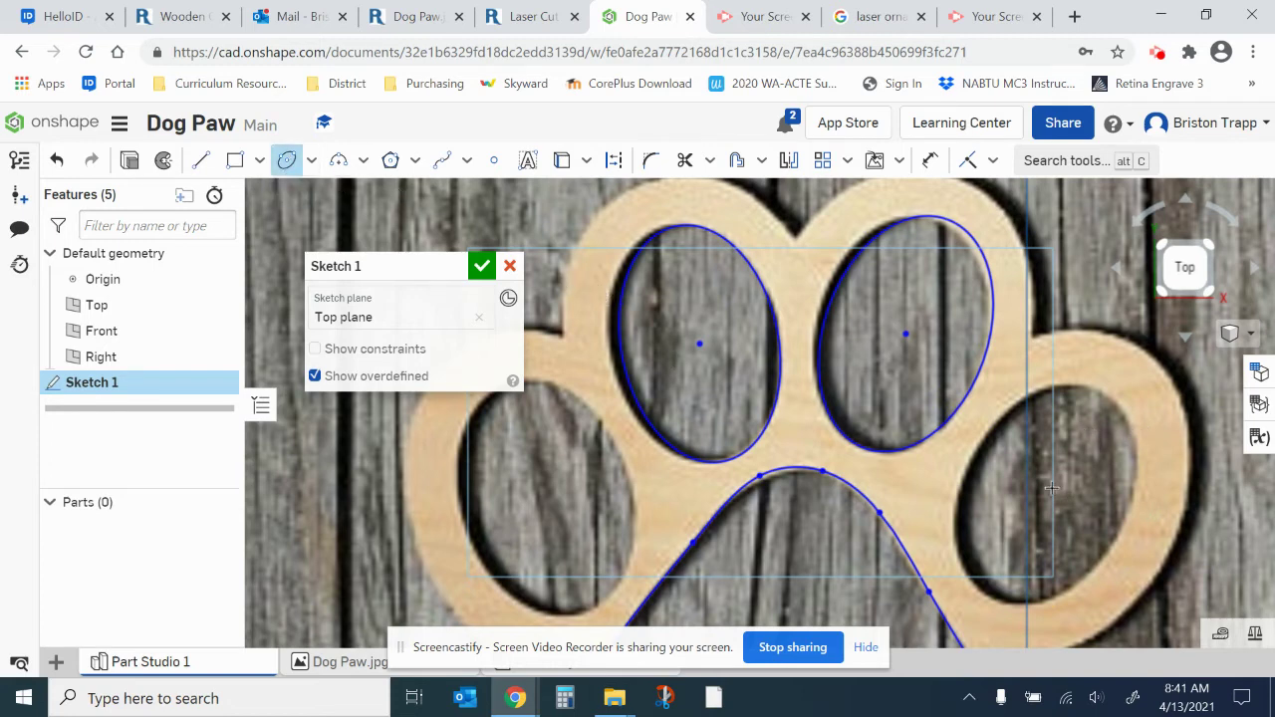
{"action": "left_click", "coordinate": [1043, 489]}
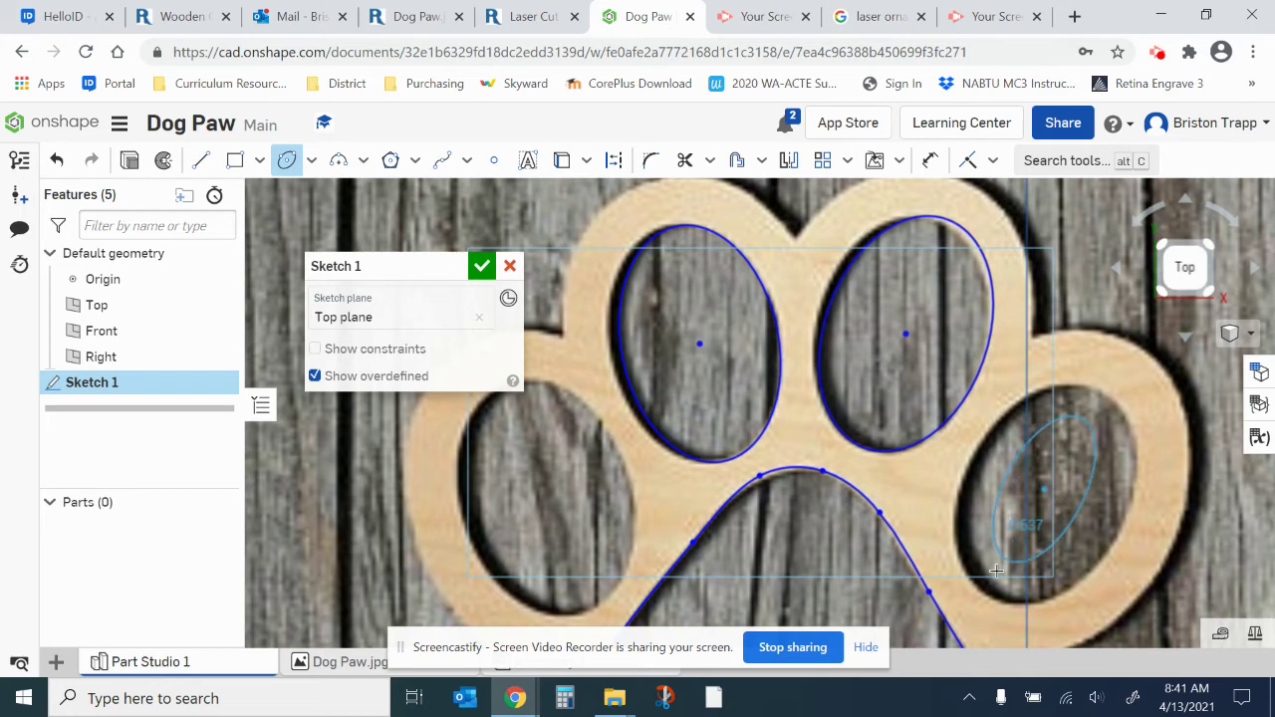
{"action": "left_click", "coordinate": [986, 594]}
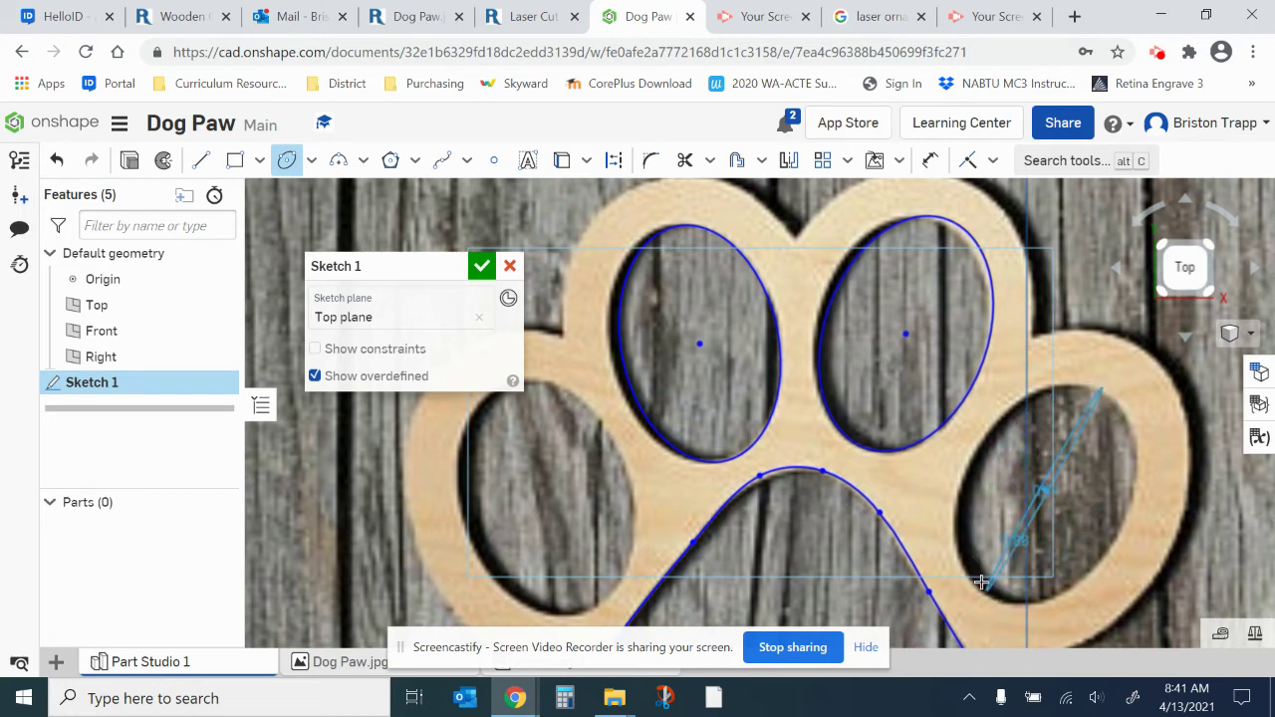
{"action": "left_click", "coordinate": [968, 468]}
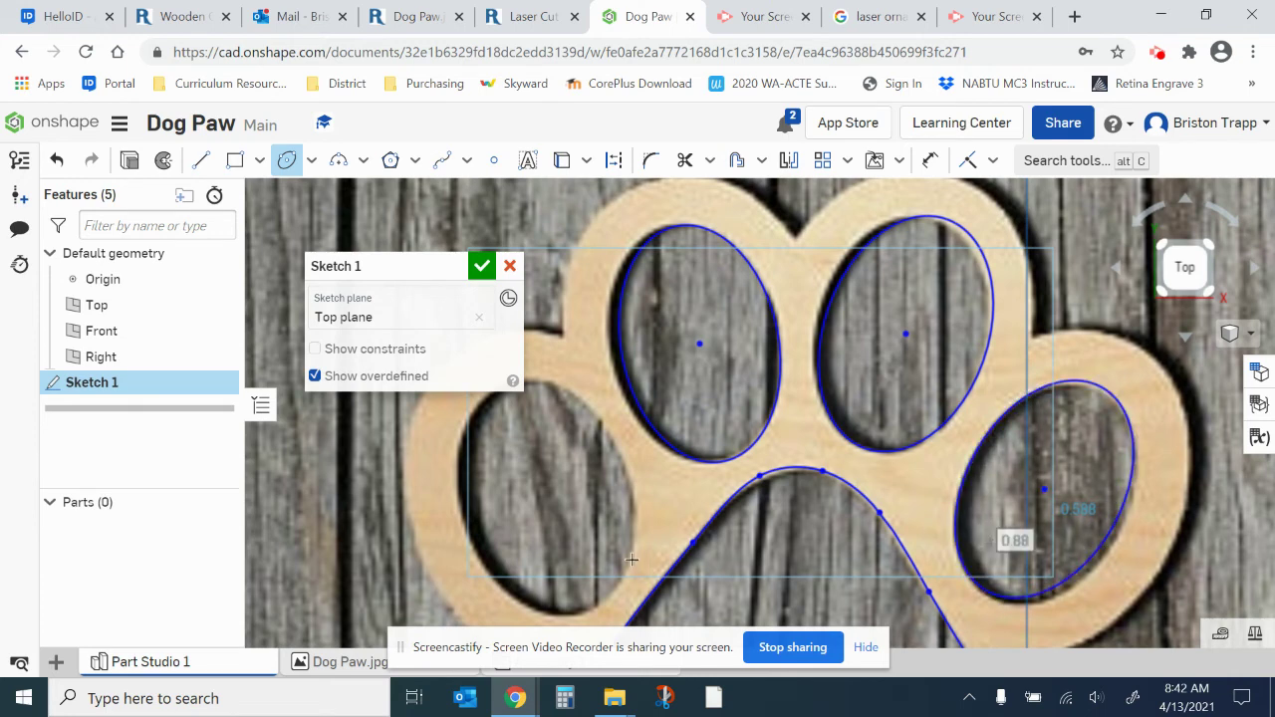
- Trace the outer left toe opening of the paw with an ellipse about 0.94 in long
{"action": "left_click", "coordinate": [548, 494]}
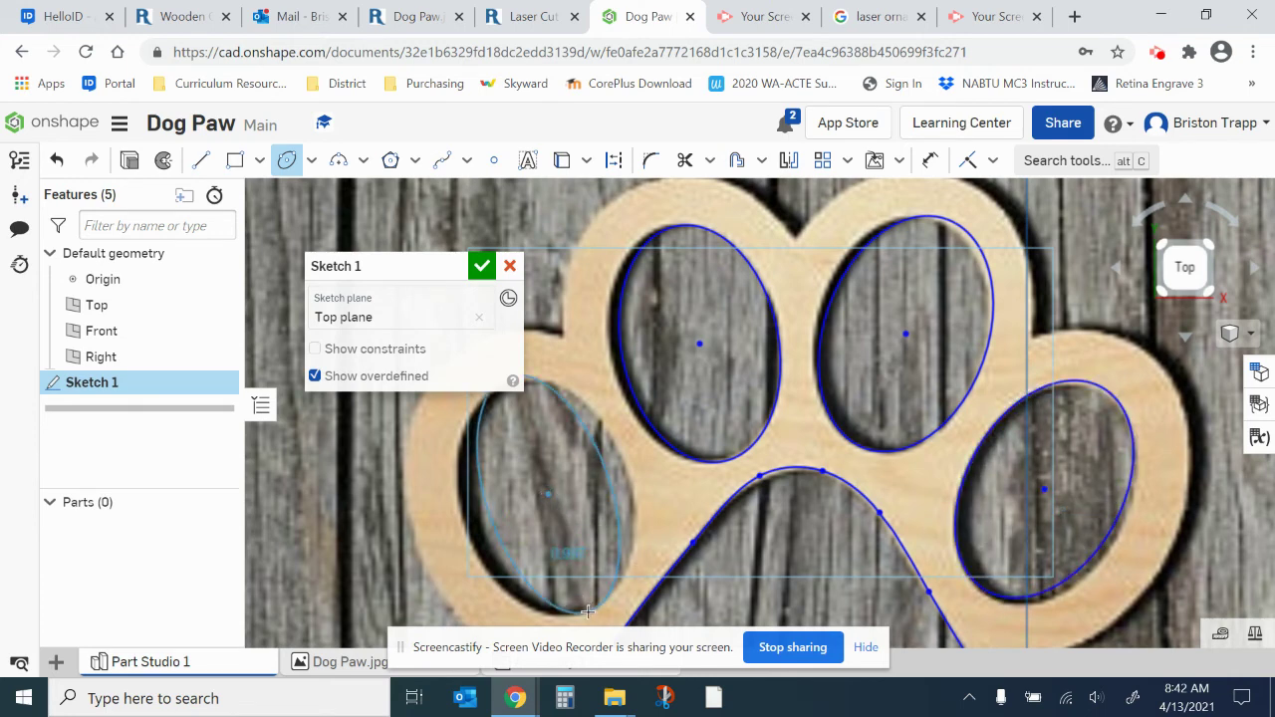
{"action": "left_click", "coordinate": [588, 612]}
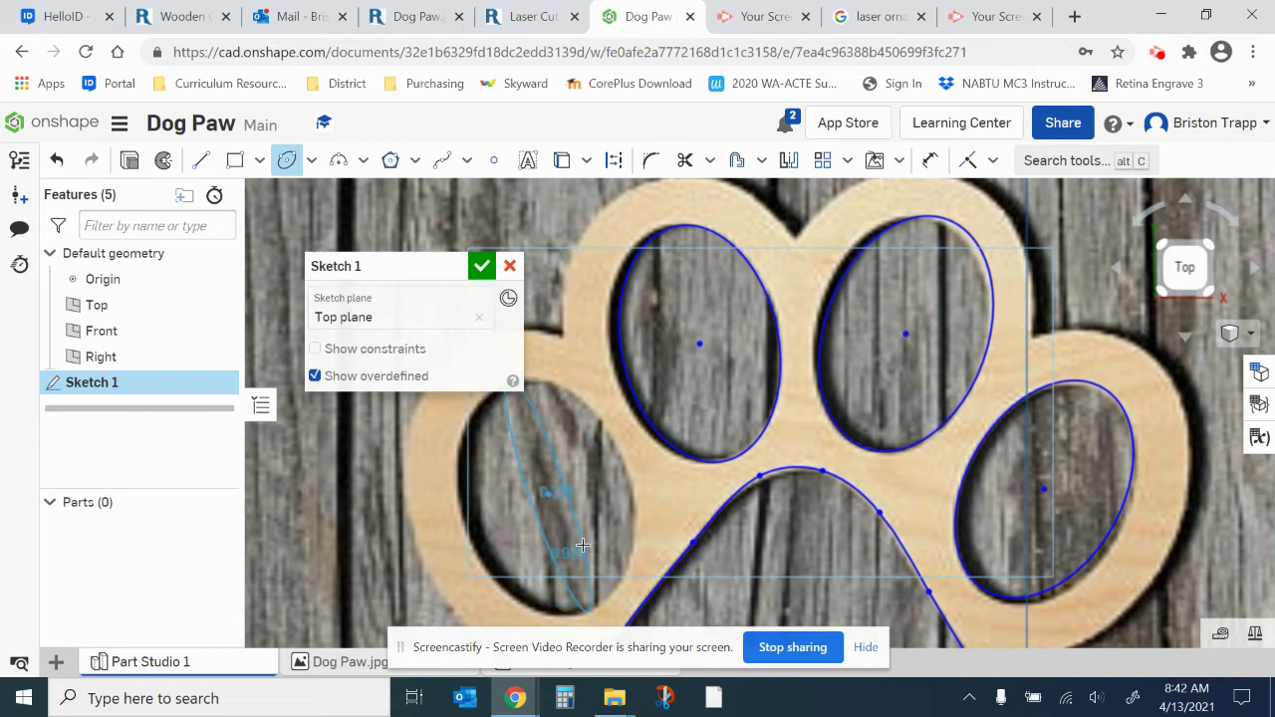
{"action": "left_click", "coordinate": [626, 480]}
- Trace the outer edge of the upper-left toe with a spline from the left notch to the notch between the two upper toes
{"action": "scroll", "coordinate": [657, 538], "scroll_direction": "down", "scroll_amount": 5}
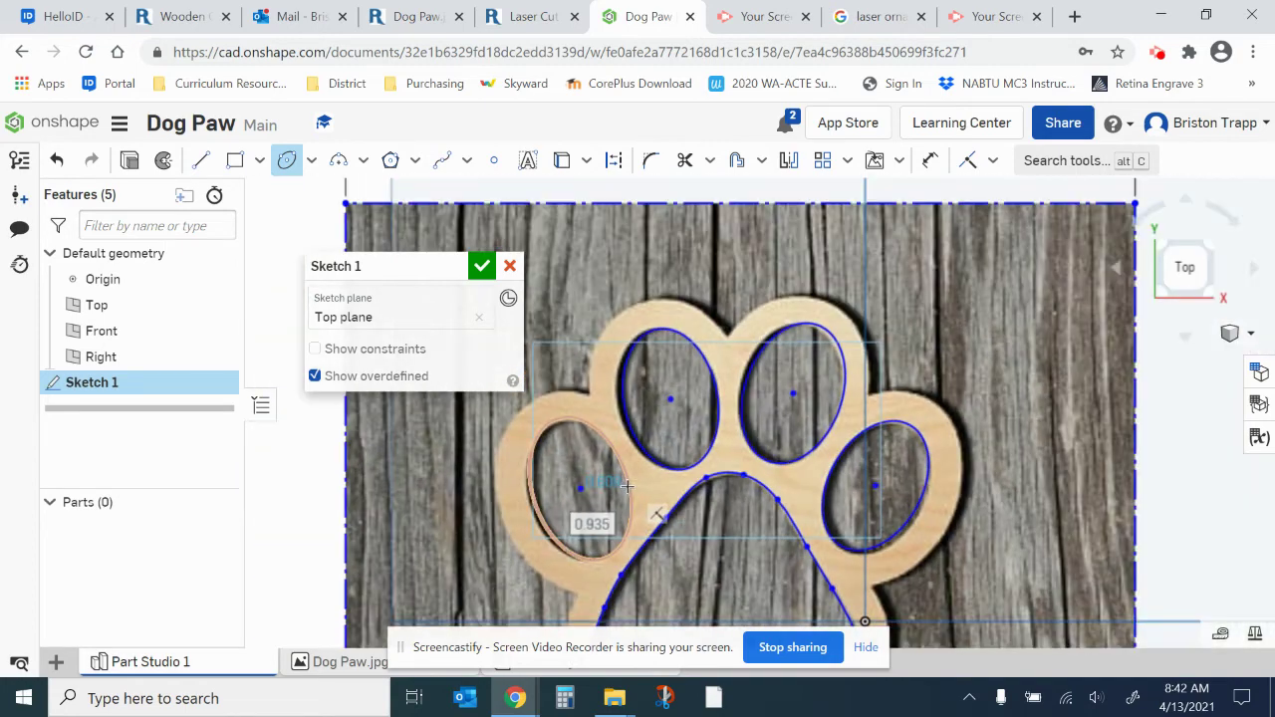
{"action": "scroll", "coordinate": [666, 566], "scroll_direction": "up", "scroll_amount": 4}
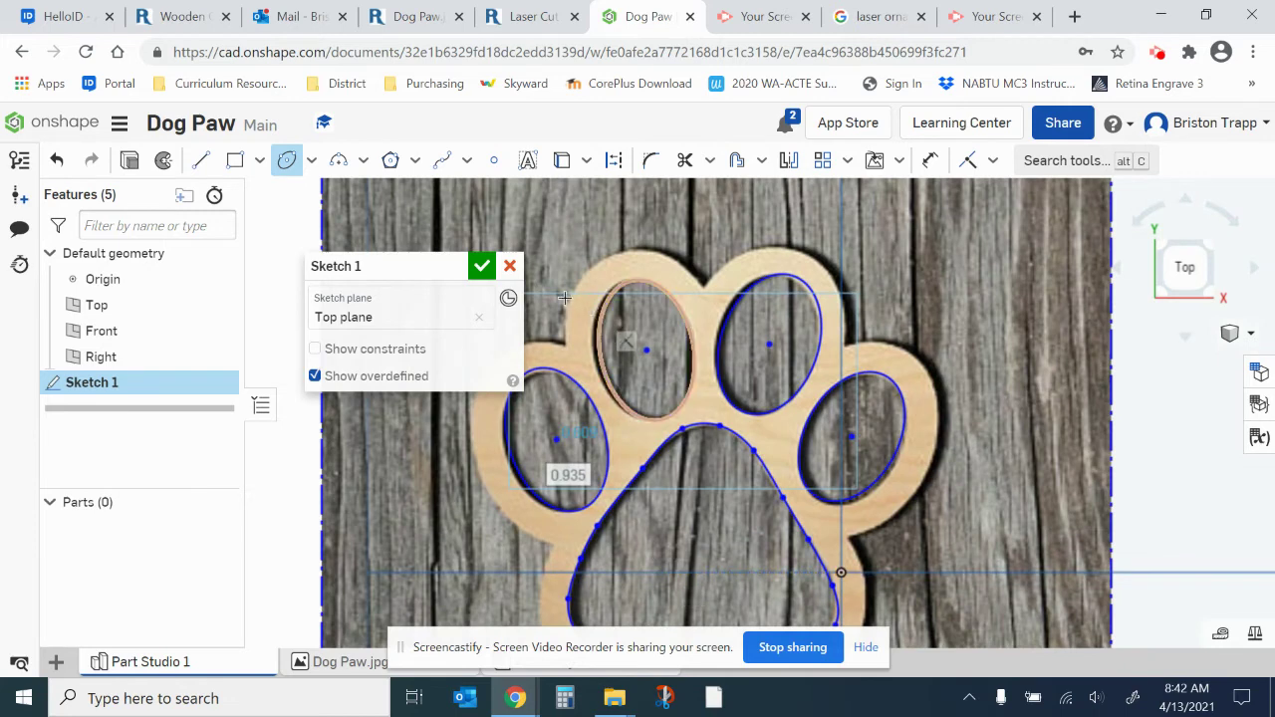
{"action": "left_click_drag", "start_coordinate": [414, 265], "coordinate": [339, 219]}
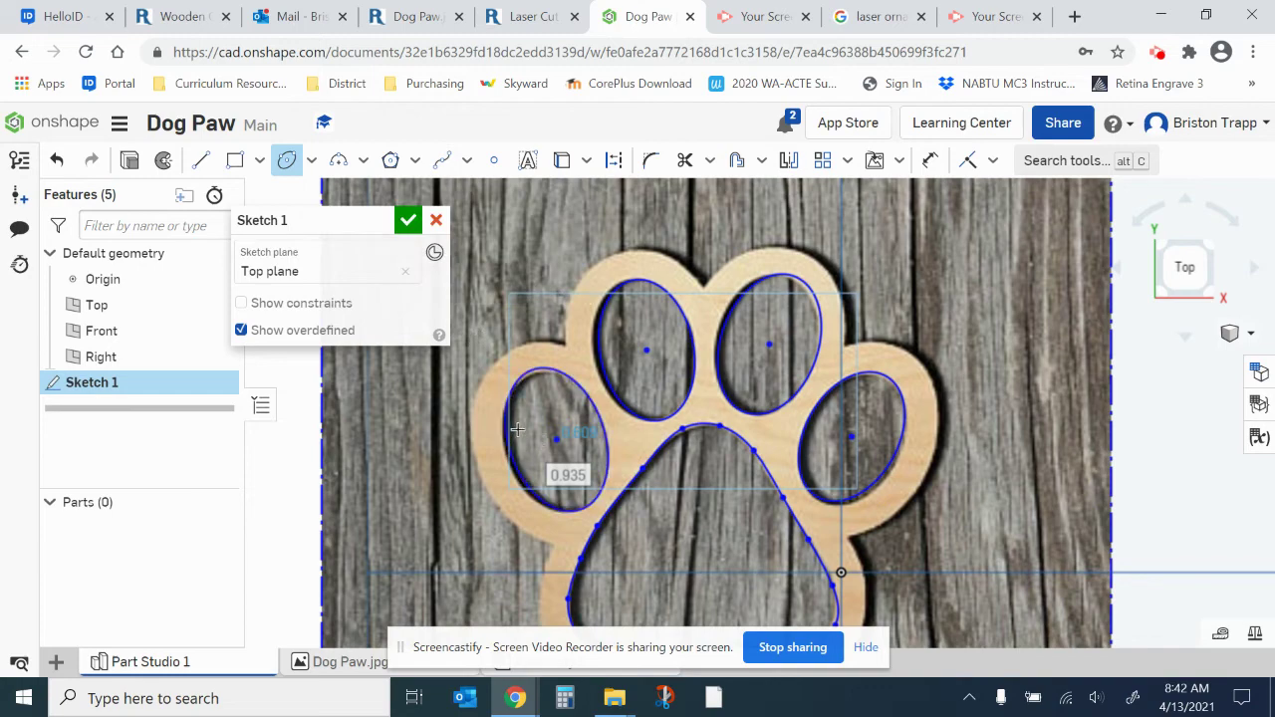
{"action": "scroll", "coordinate": [523, 458], "scroll_direction": "down", "scroll_amount": 2}
{"action": "scroll", "coordinate": [528, 479], "scroll_direction": "up", "scroll_amount": 4}
{"action": "left_click", "coordinate": [440, 160]}
{"action": "scroll", "coordinate": [558, 279], "scroll_direction": "up", "scroll_amount": 3}
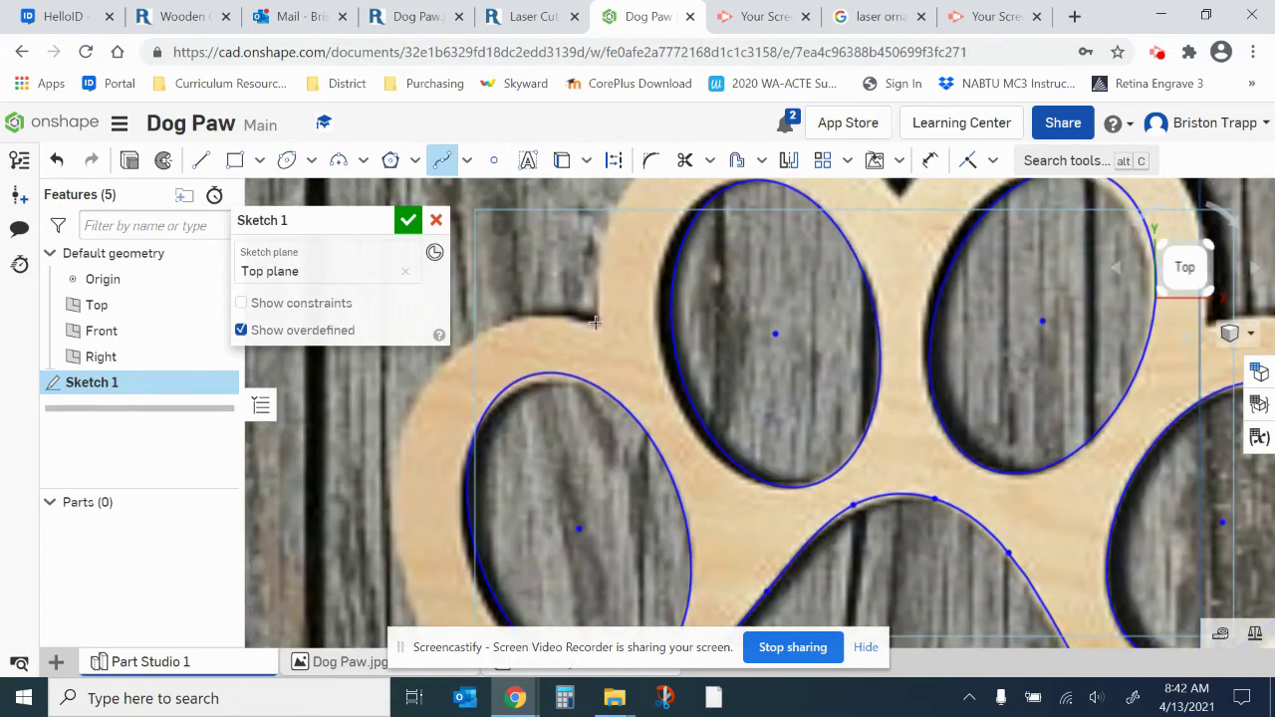
{"action": "scroll", "coordinate": [588, 269], "scroll_direction": "down", "scroll_amount": 3}
{"action": "scroll", "coordinate": [593, 264], "scroll_direction": "up", "scroll_amount": 3}
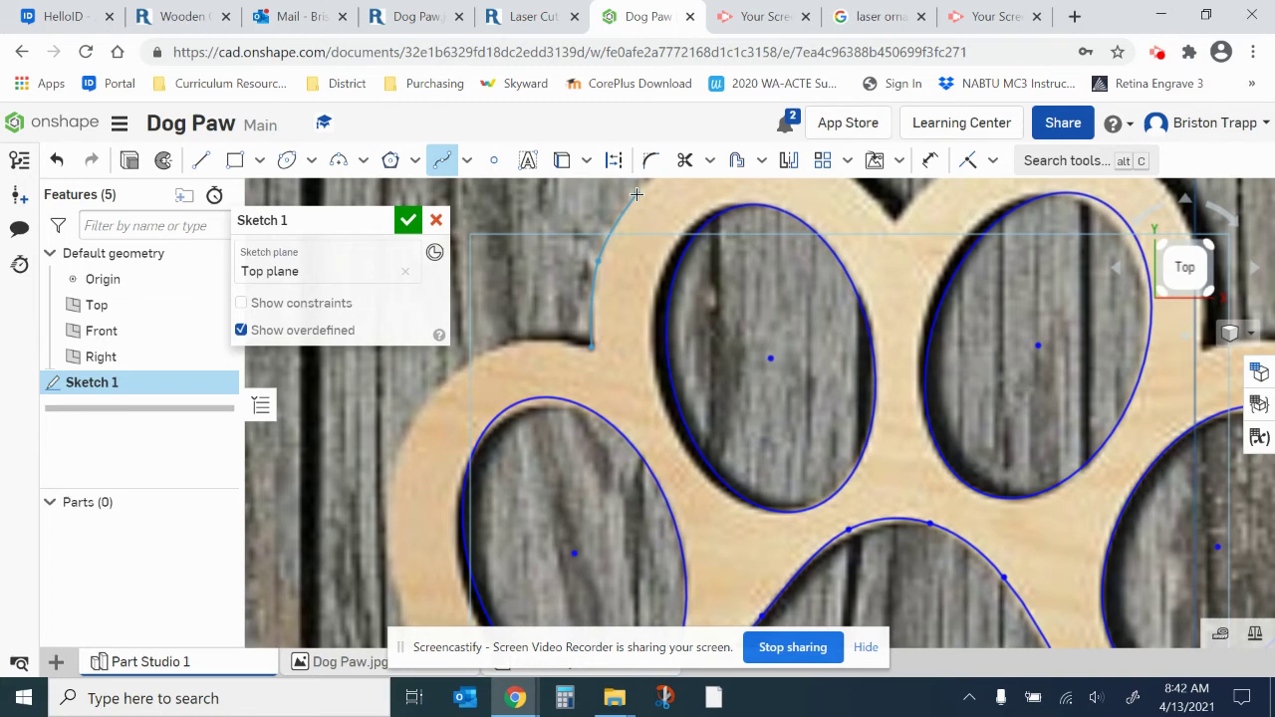
{"action": "scroll", "coordinate": [636, 195], "scroll_direction": "down", "scroll_amount": 2}
{"action": "scroll", "coordinate": [636, 194], "scroll_direction": "up", "scroll_amount": 3}
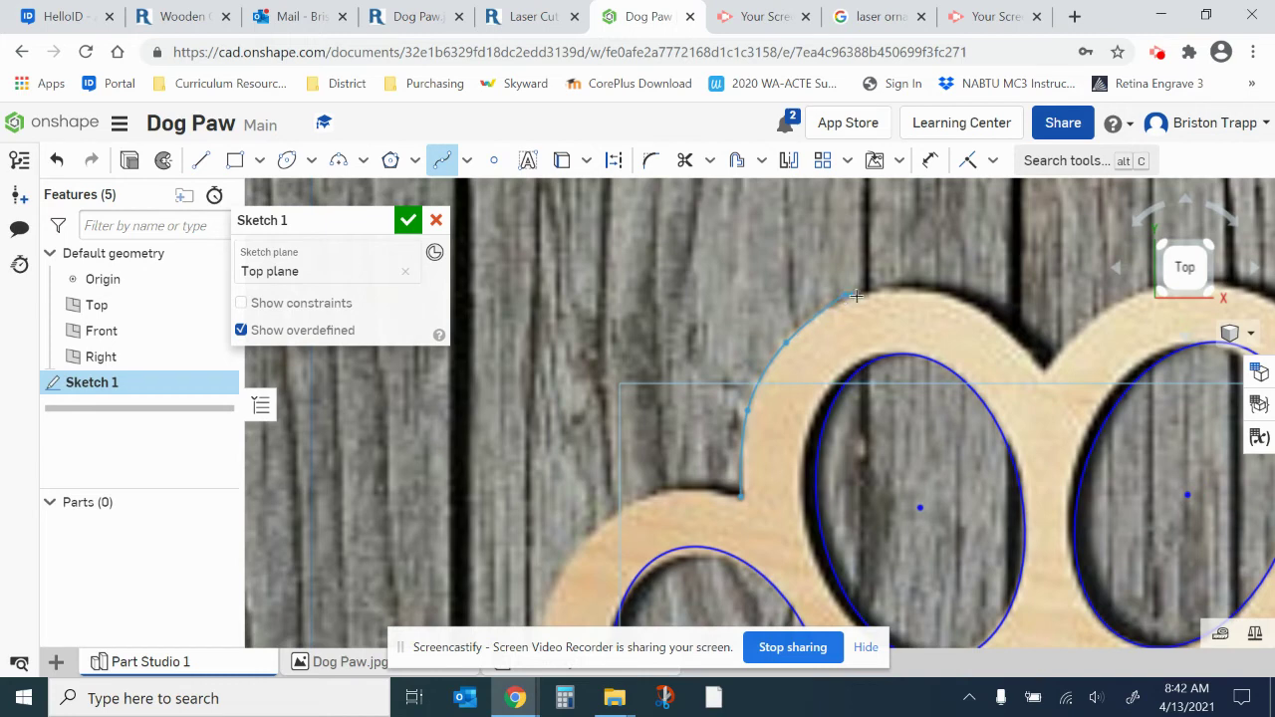
{"action": "left_click", "coordinate": [923, 286]}
{"action": "left_click", "coordinate": [995, 317]}
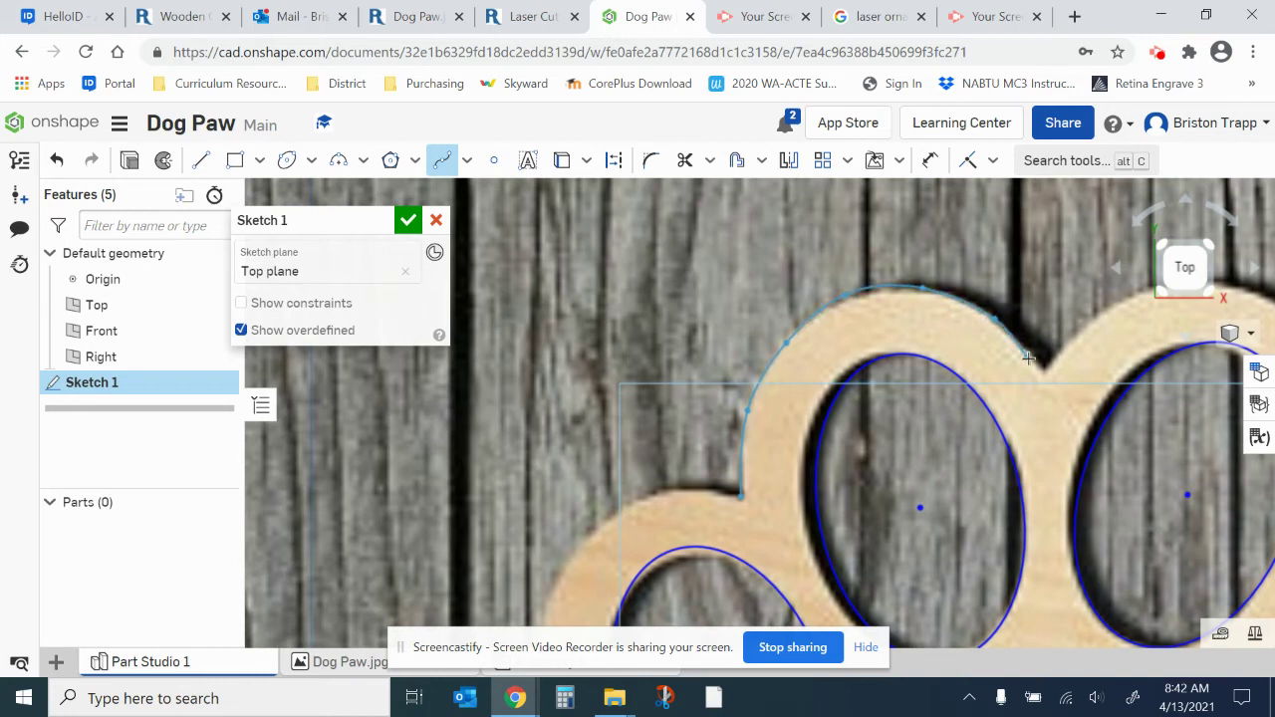
{"action": "double_click", "coordinate": [1044, 370]}
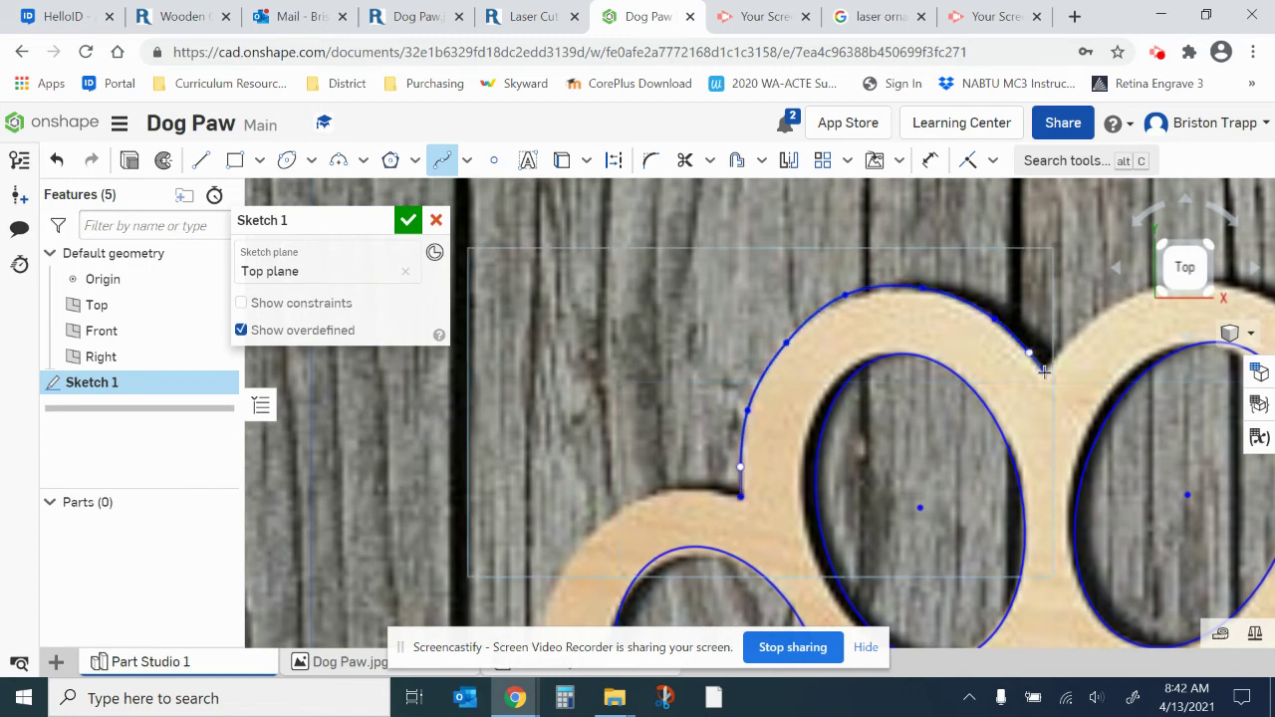
- Trace the outer edge of the upper-right toe with a spline from the center notch to the notch beside the outer right toe
{"action": "left_click", "coordinate": [1043, 370]}
{"action": "key", "text": "ctrl+Left"}
{"action": "key", "text": "ctrl+Up"}
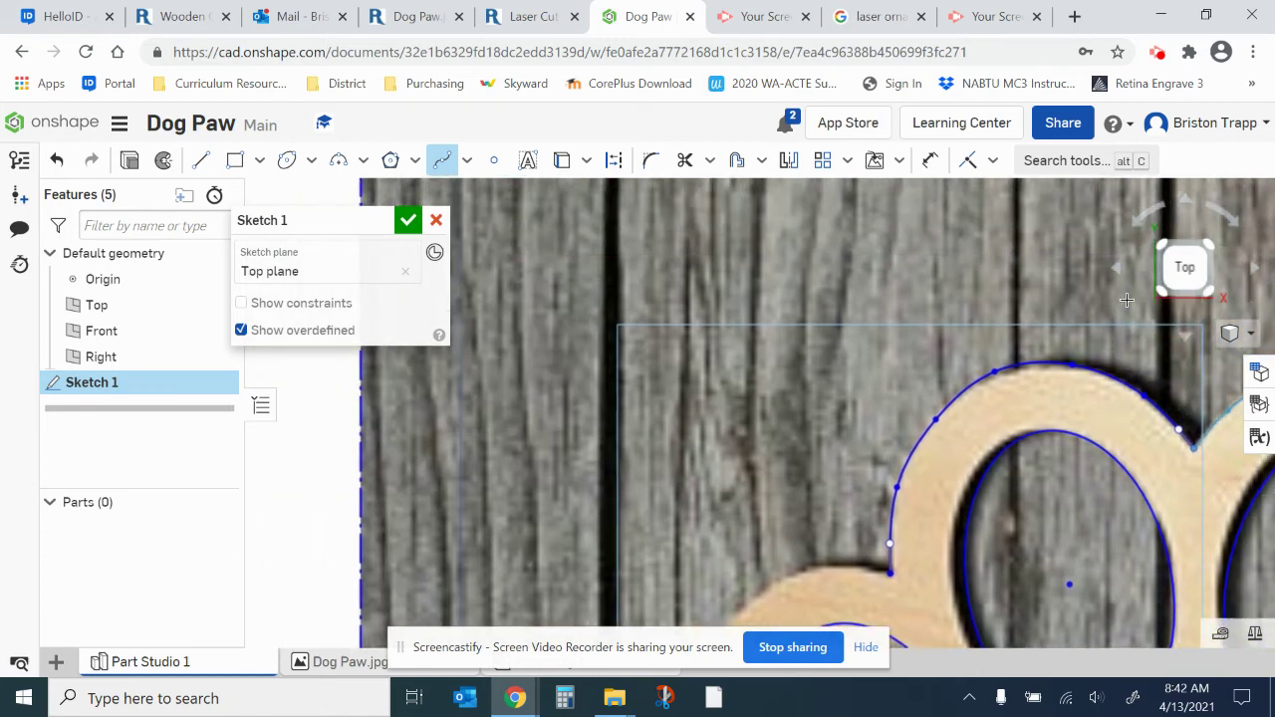
{"action": "key", "text": "ctrl+Right"}
{"action": "key", "text": "ctrl+Right"}
{"action": "key", "text": "ctrl+Right"}
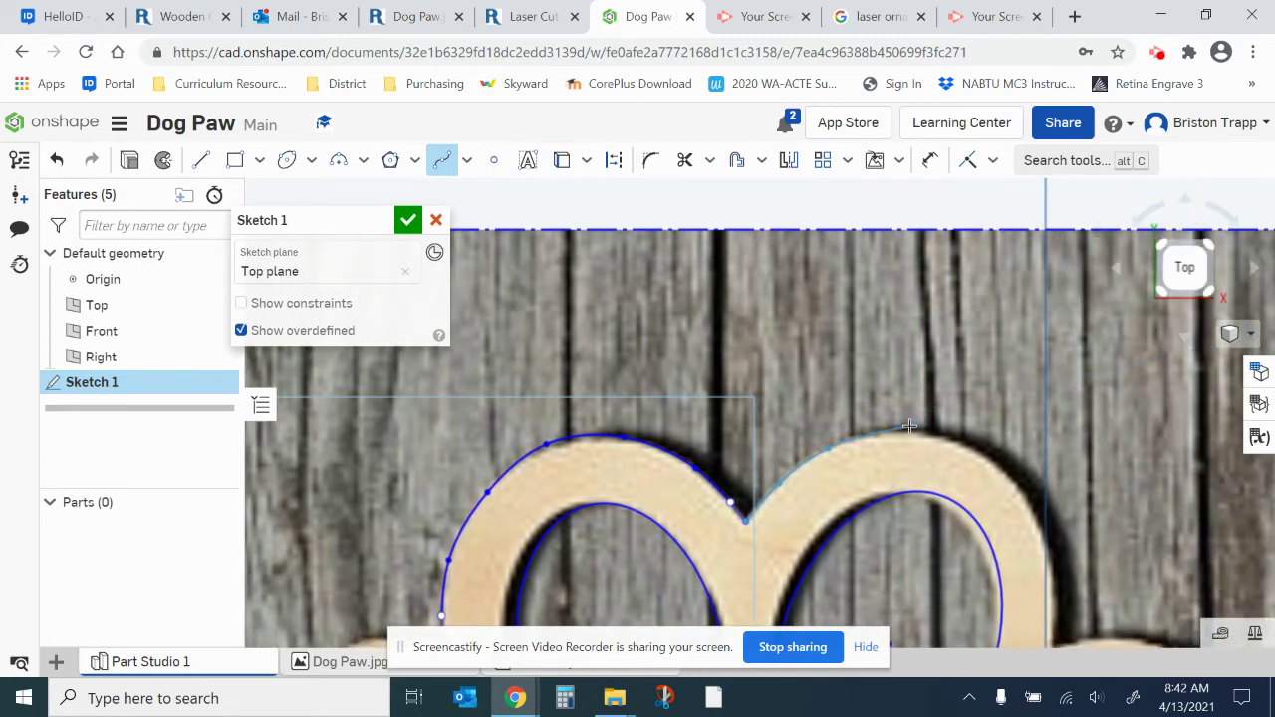
{"action": "left_click", "coordinate": [896, 431]}
{"action": "left_click", "coordinate": [967, 441]}
{"action": "left_click", "coordinate": [1031, 491]}
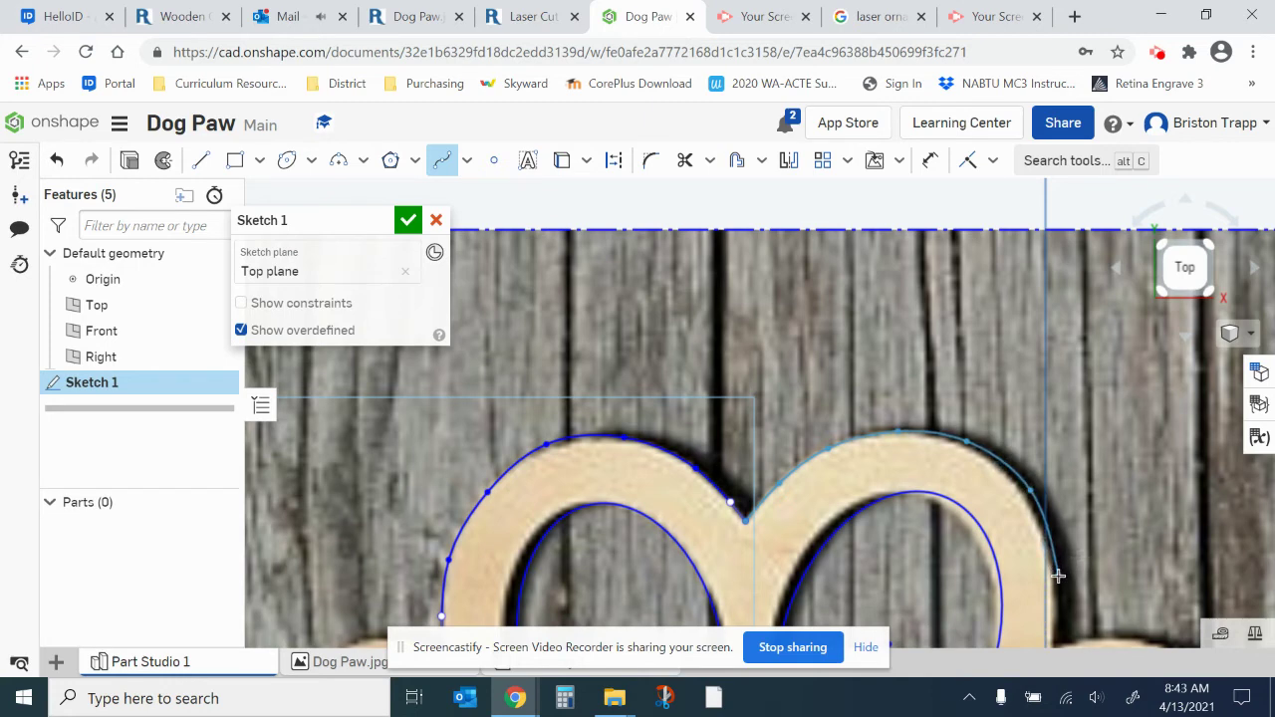
{"action": "middle_click_drag", "start_coordinate": [1058, 576], "coordinate": [1058, 334]}
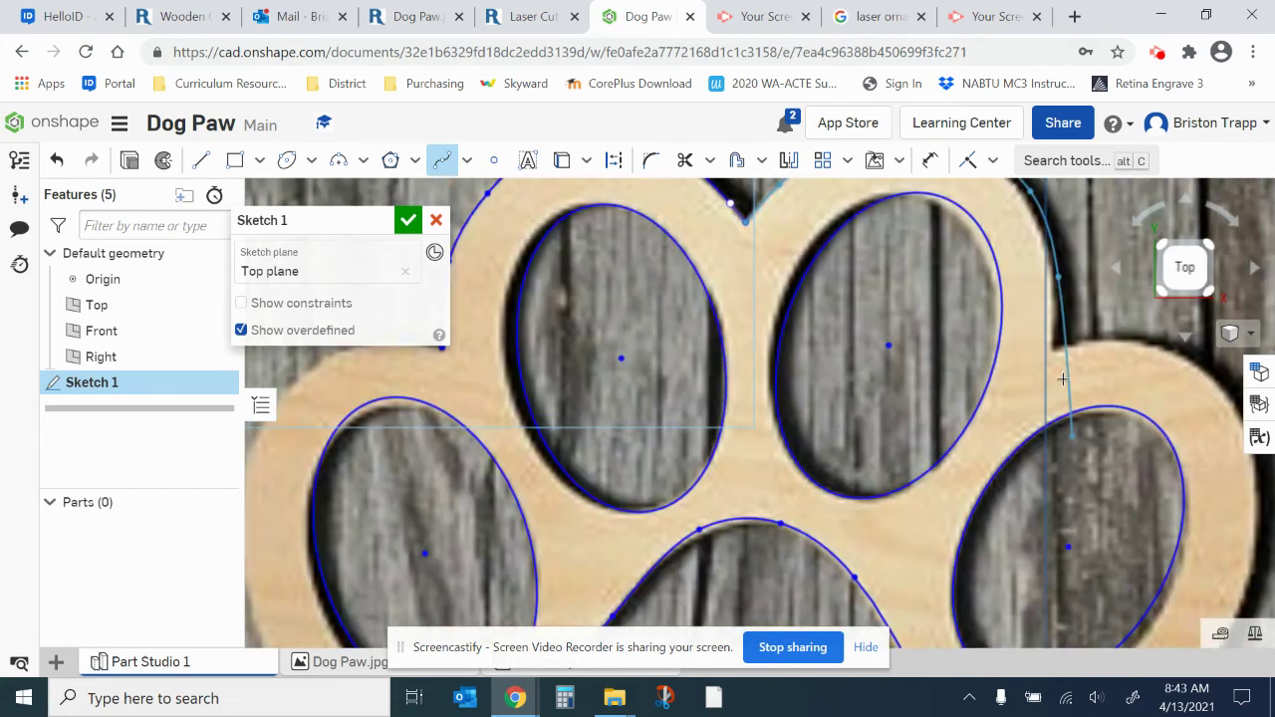
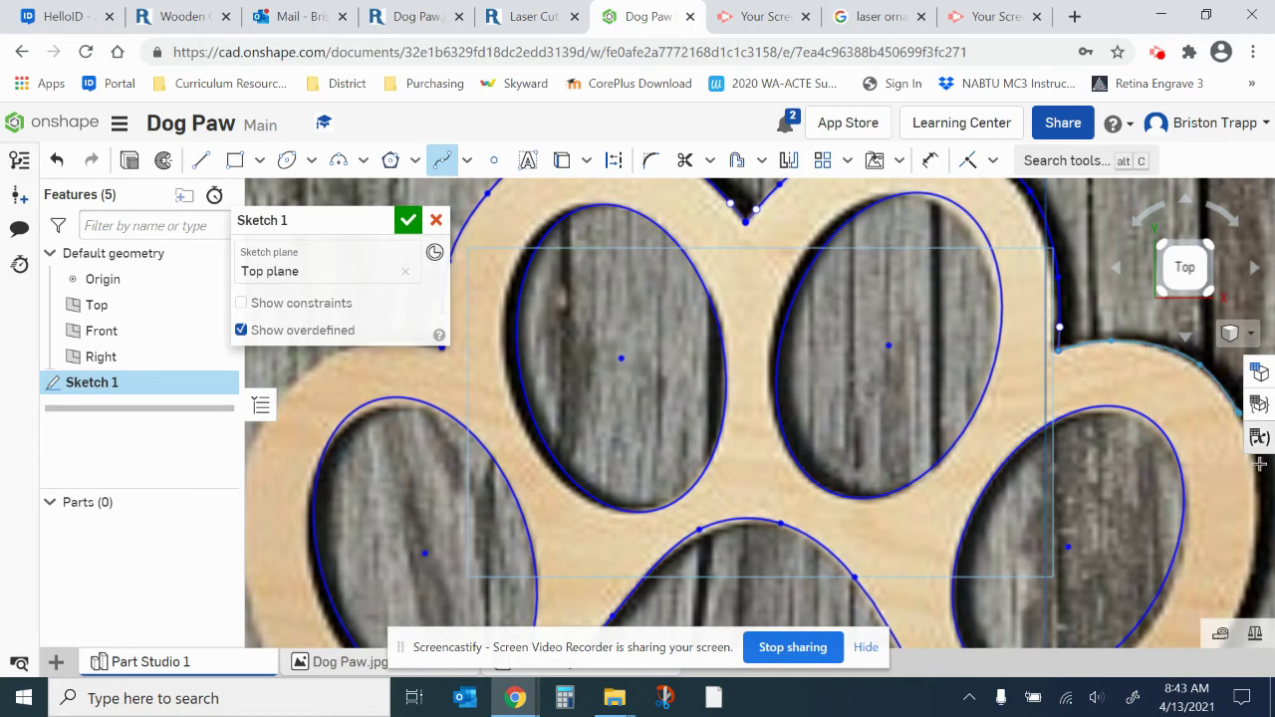
- Trace the outer edge of the outer right toe with a spline ending at the notch above the main pad
{"action": "left_click", "coordinate": [1258, 495]}
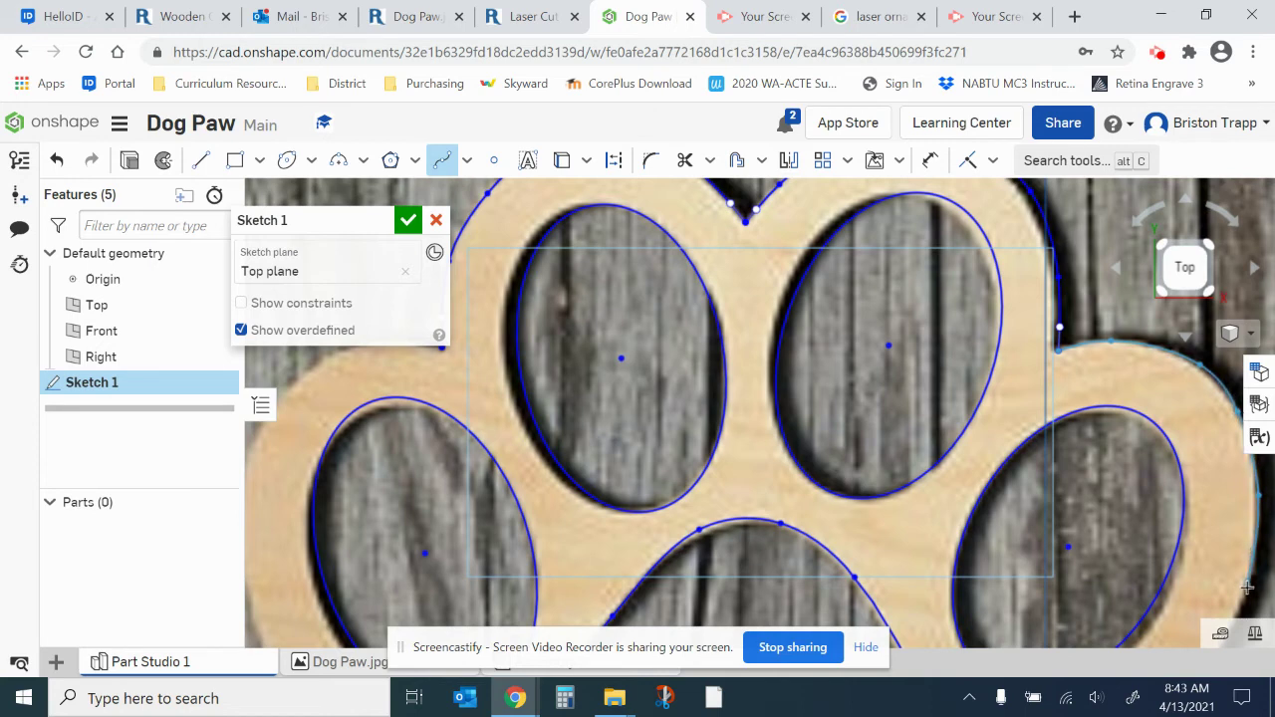
{"action": "middle_click_drag", "start_coordinate": [1246, 588], "coordinate": [1246, 290]}
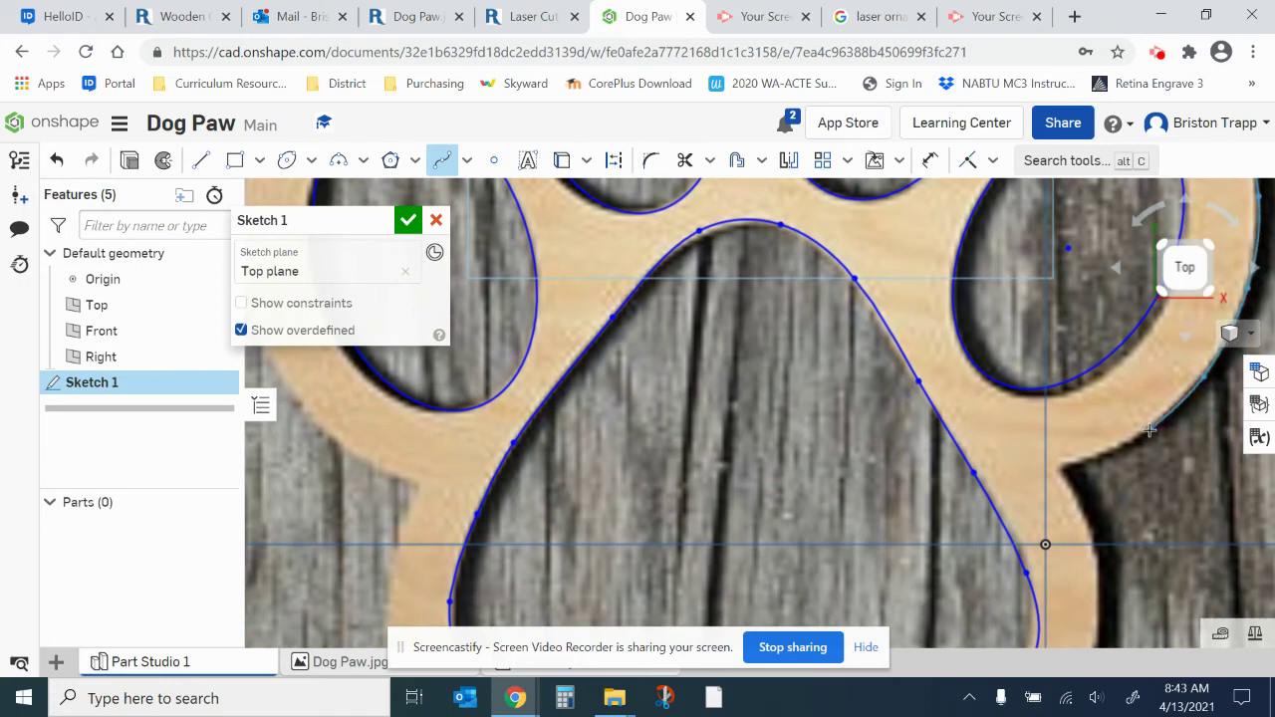
{"action": "left_click", "coordinate": [1060, 474]}
- Trace the main pad's outer edge with a spline from the right notch around the bottom to the left notch
{"action": "scroll", "coordinate": [1092, 533], "scroll_direction": "up", "scroll_amount": 1}
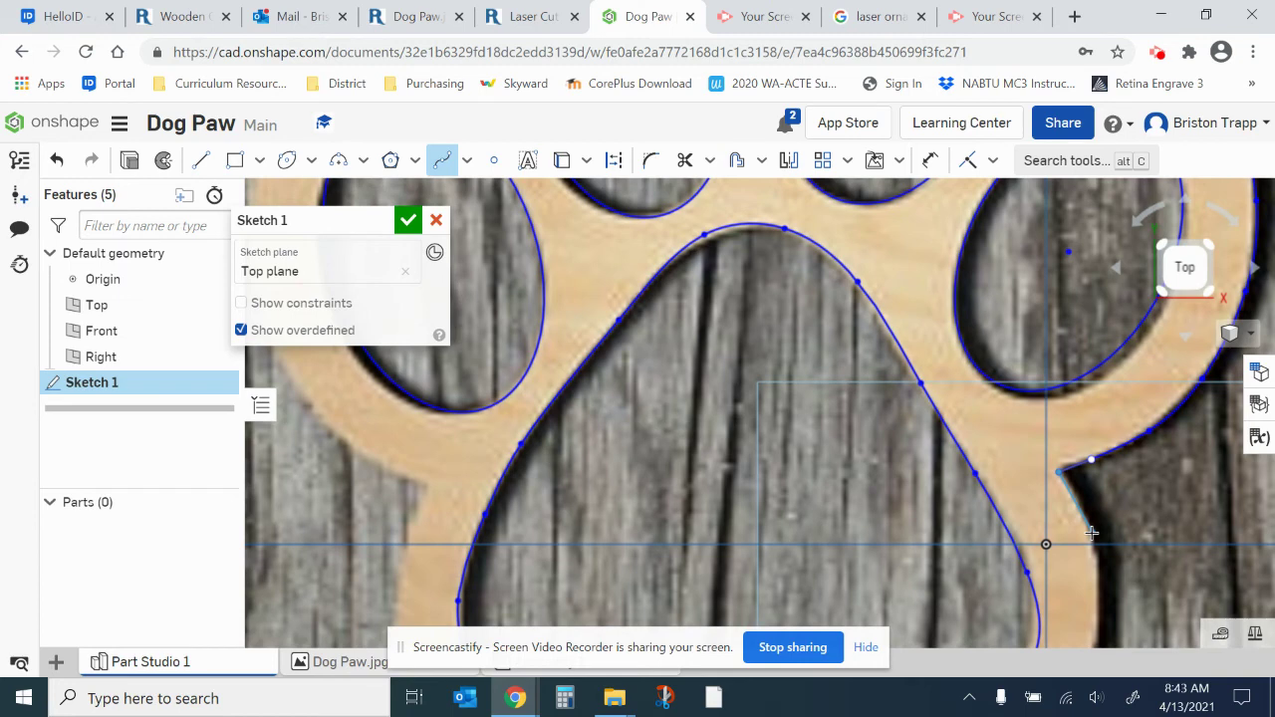
{"action": "scroll", "coordinate": [1092, 533], "scroll_direction": "down", "scroll_amount": 3}
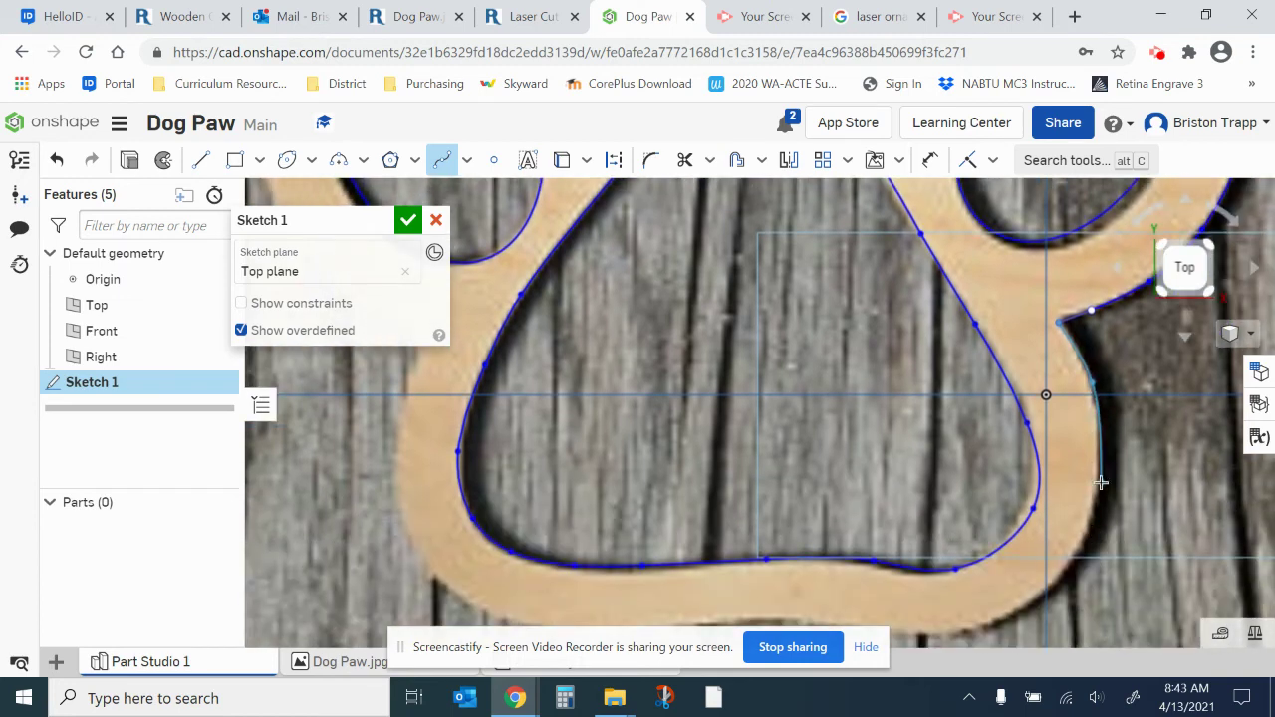
{"action": "left_click", "coordinate": [1101, 483]}
{"action": "left_click", "coordinate": [1082, 546]}
{"action": "left_click", "coordinate": [1006, 624]}
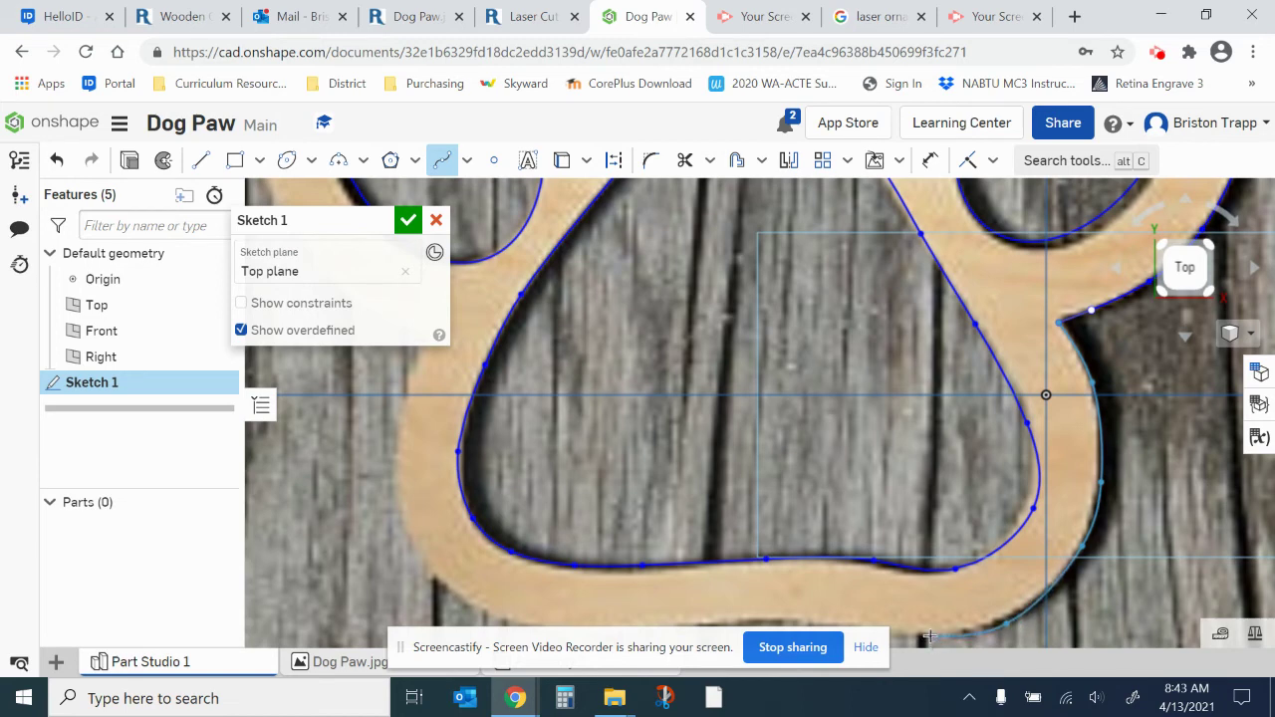
{"action": "mouse_move", "coordinate": [929, 635]}
{"action": "middle_mouse_down"}
{"action": "mouse_move", "coordinate": [927, 712]}
{"action": "mouse_move", "coordinate": [916, 485]}
{"action": "middle_mouse_up"}
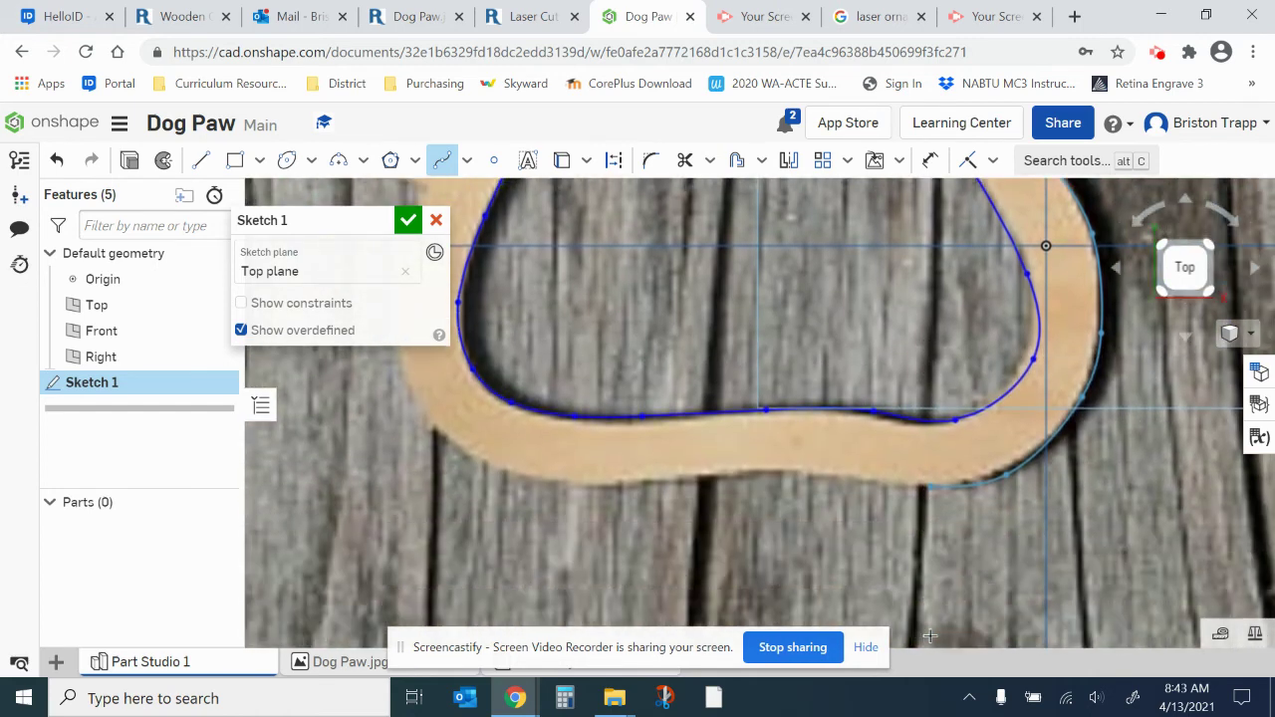
{"action": "left_click", "coordinate": [822, 473]}
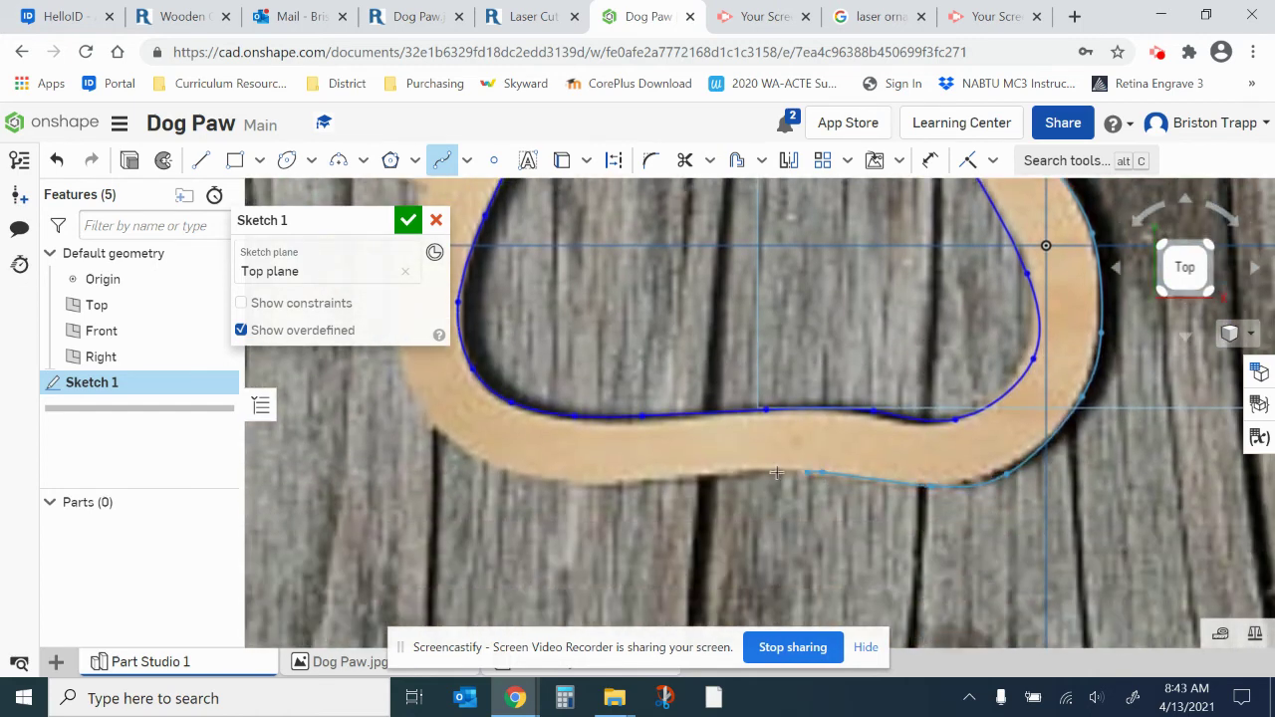
{"action": "left_click", "coordinate": [716, 474]}
{"action": "left_click", "coordinate": [605, 483]}
{"action": "left_click", "coordinate": [507, 476]}
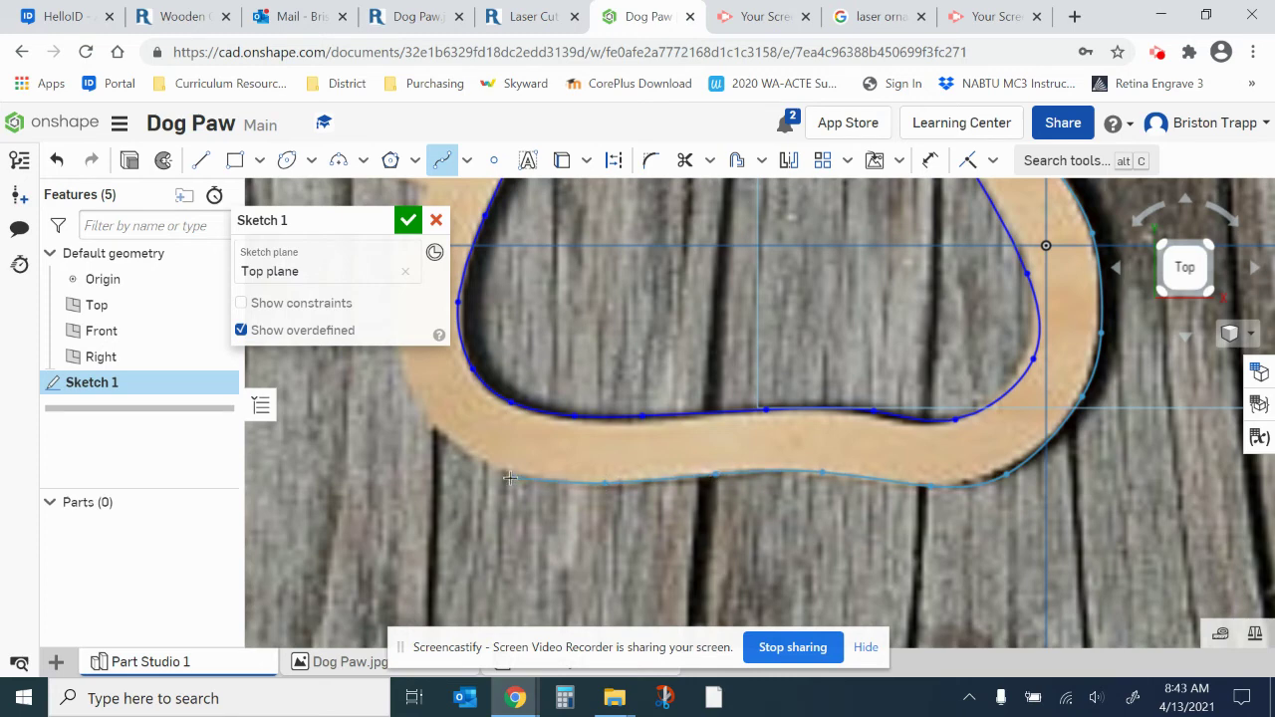
{"action": "left_click", "coordinate": [435, 433]}
{"action": "scroll", "coordinate": [402, 380], "scroll_direction": "up", "scroll_amount": 5}
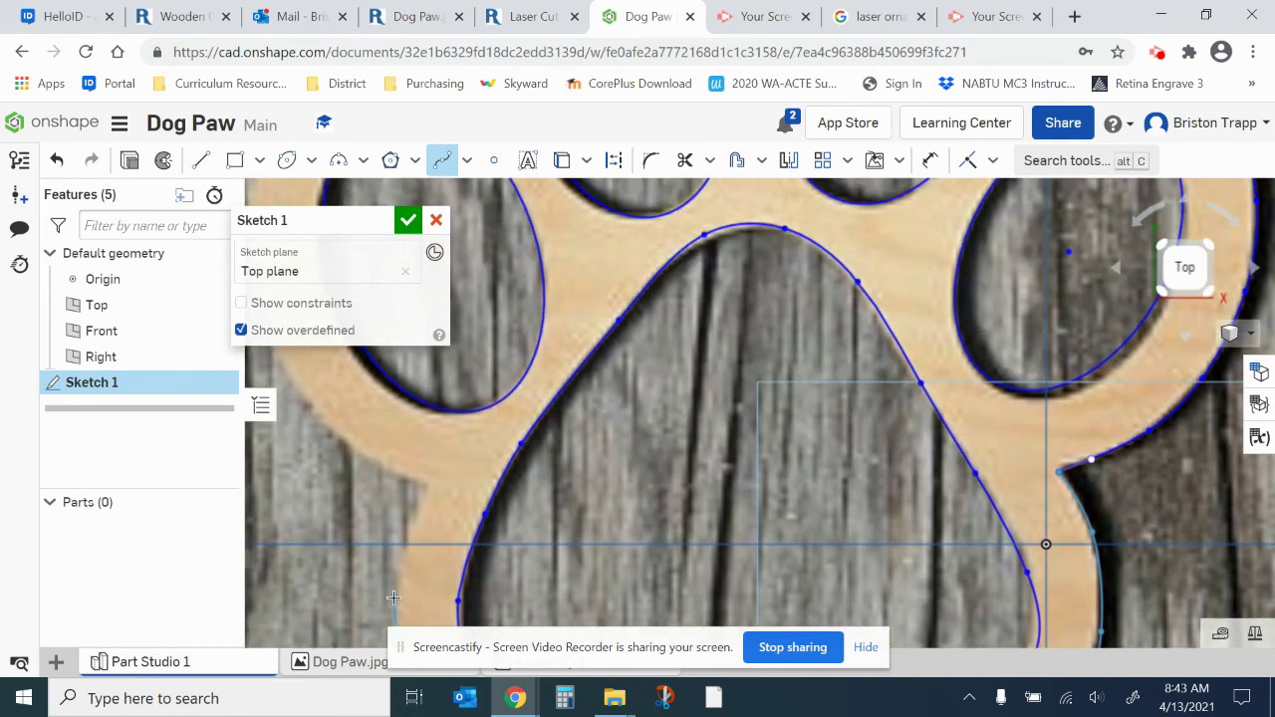
{"action": "left_click", "coordinate": [394, 598]}
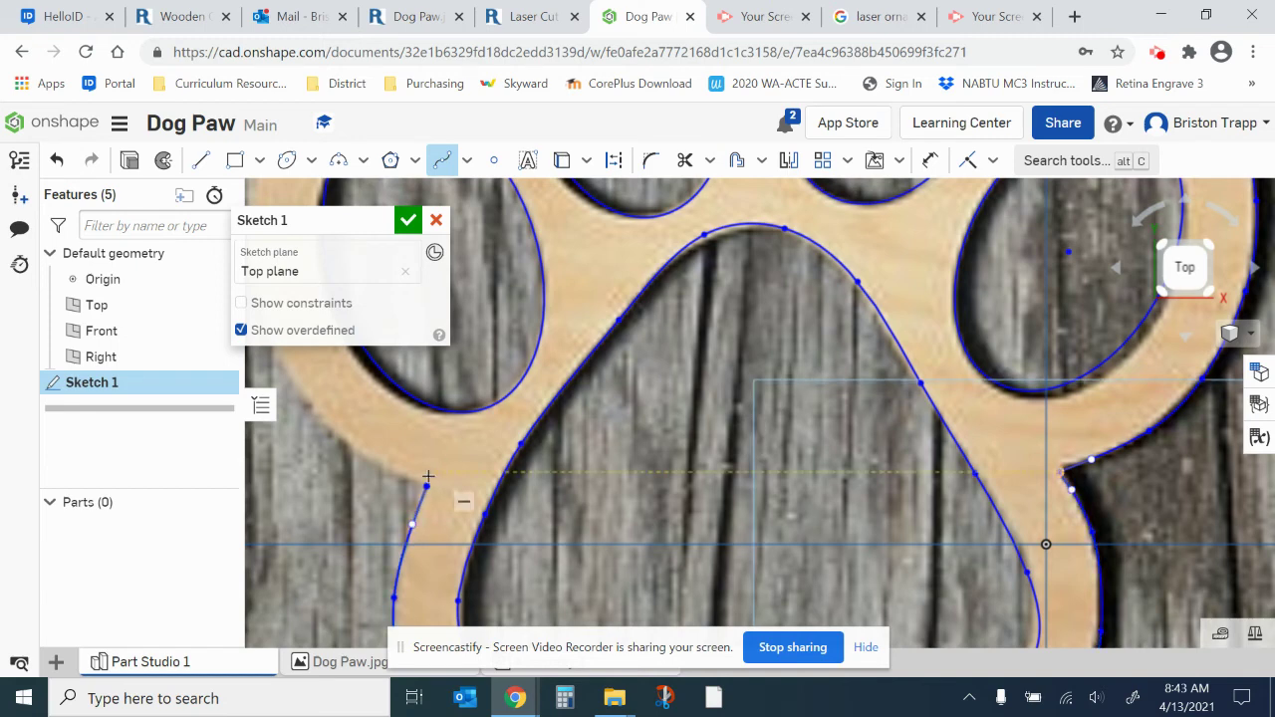
- Trace the outer left toe's outer edge with a spline from the notch above the main pad to the notch beside the upper-left toe
{"action": "left_click", "coordinate": [425, 487]}
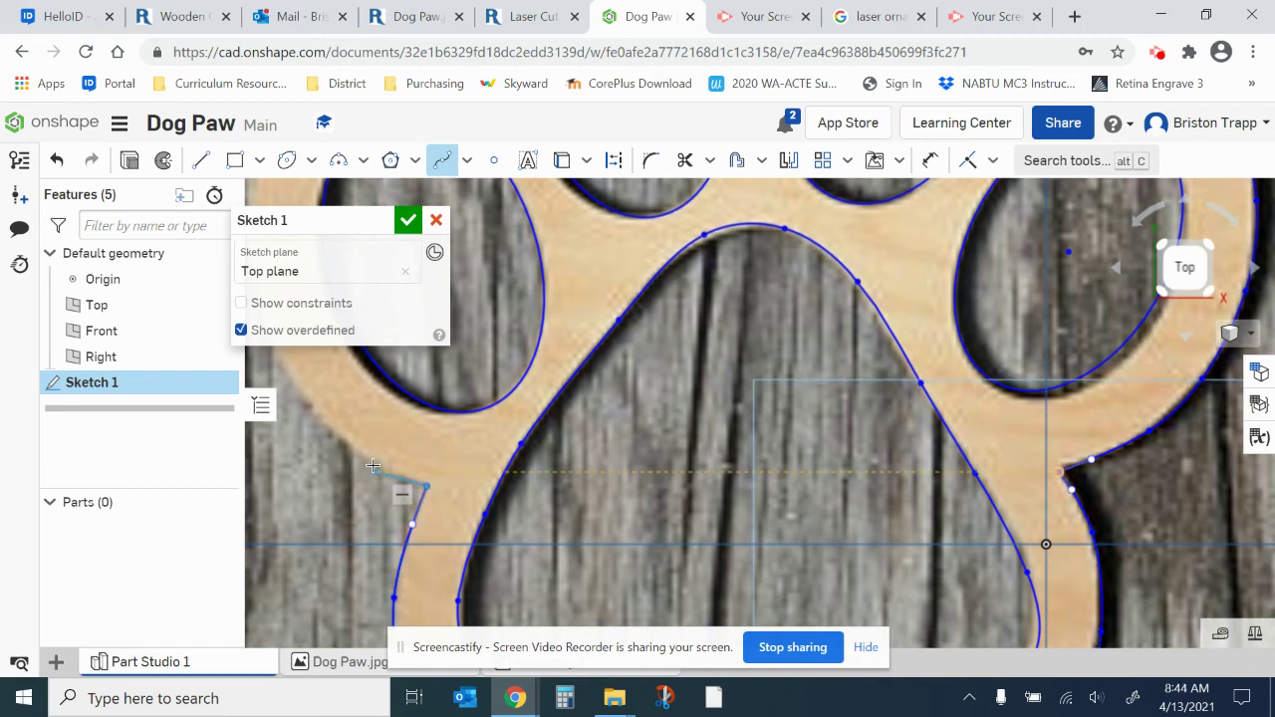
{"action": "left_click", "coordinate": [352, 451]}
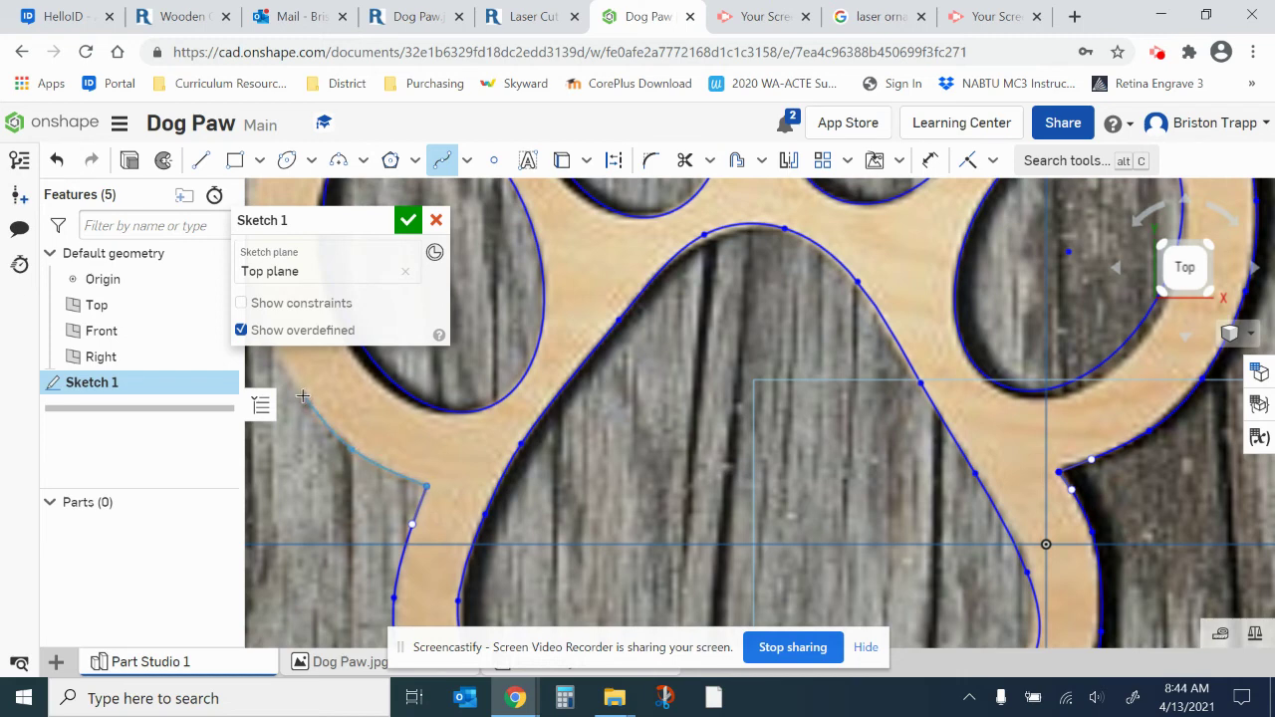
{"action": "scroll", "coordinate": [303, 395], "scroll_direction": "down", "scroll_amount": 5}
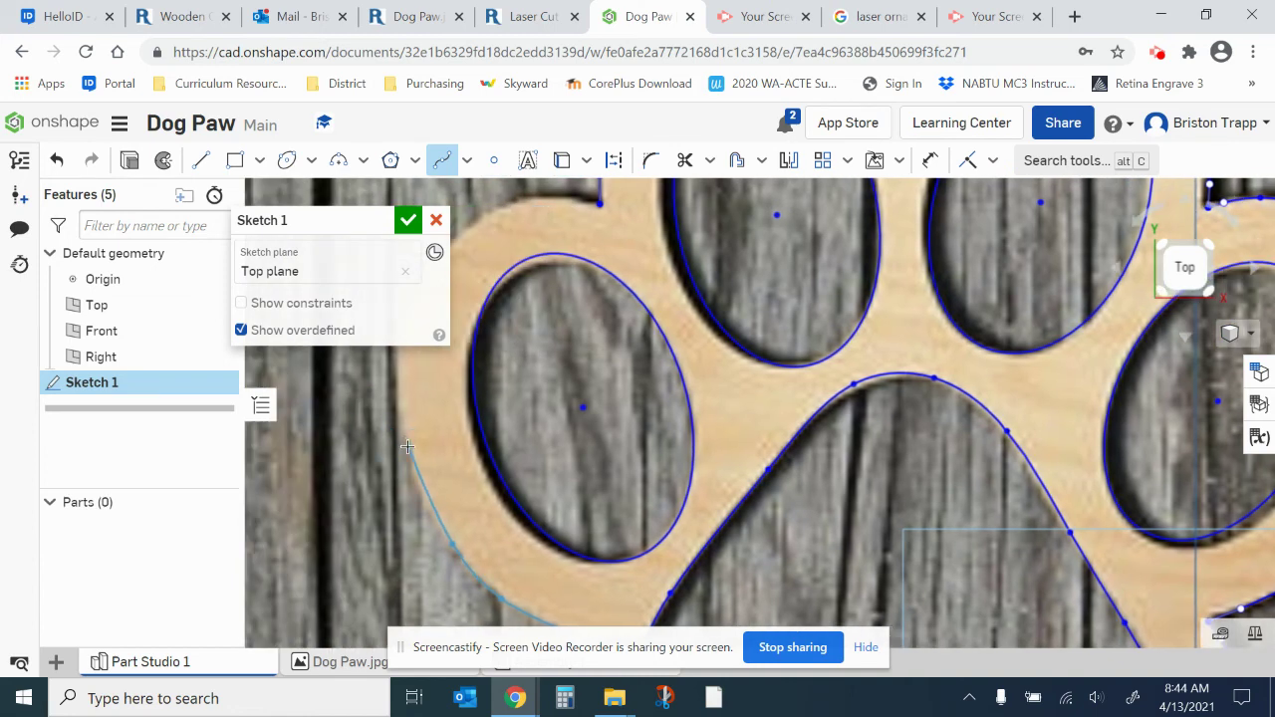
{"action": "left_click", "coordinate": [416, 443]}
{"action": "left_click", "coordinate": [400, 360]}
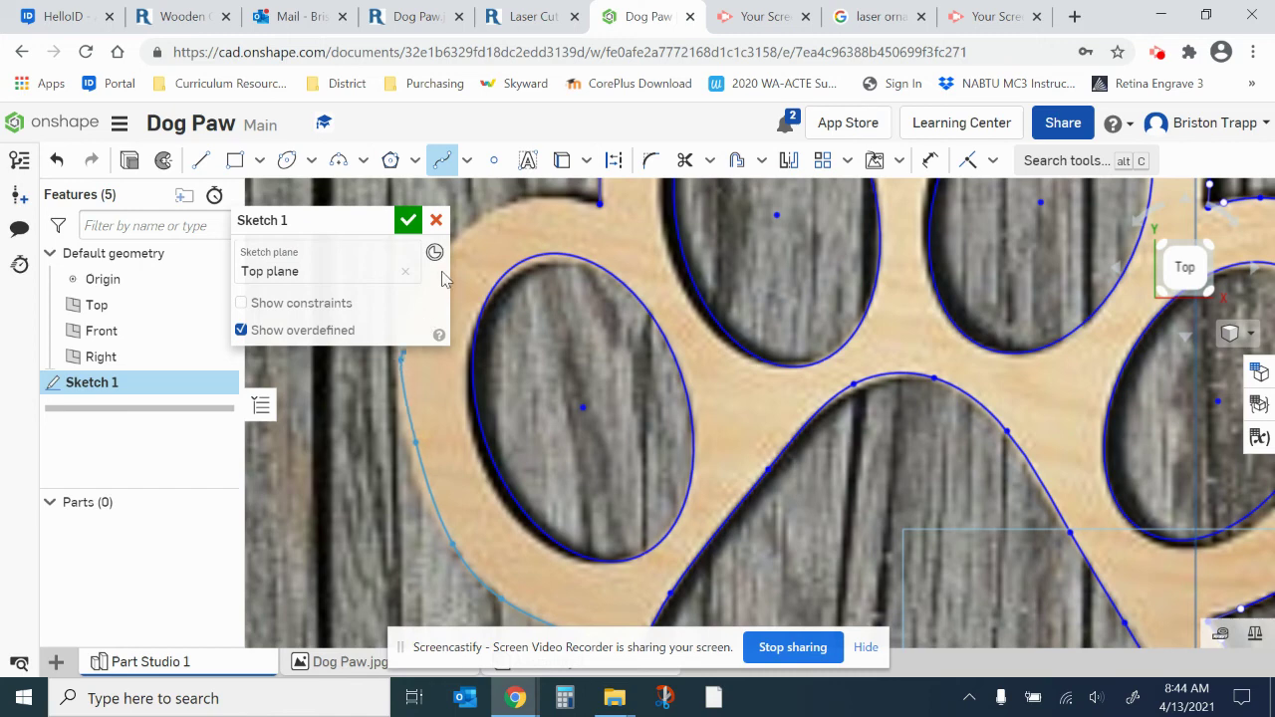
{"action": "left_click_drag", "start_coordinate": [349, 219], "coordinate": [821, 372]}
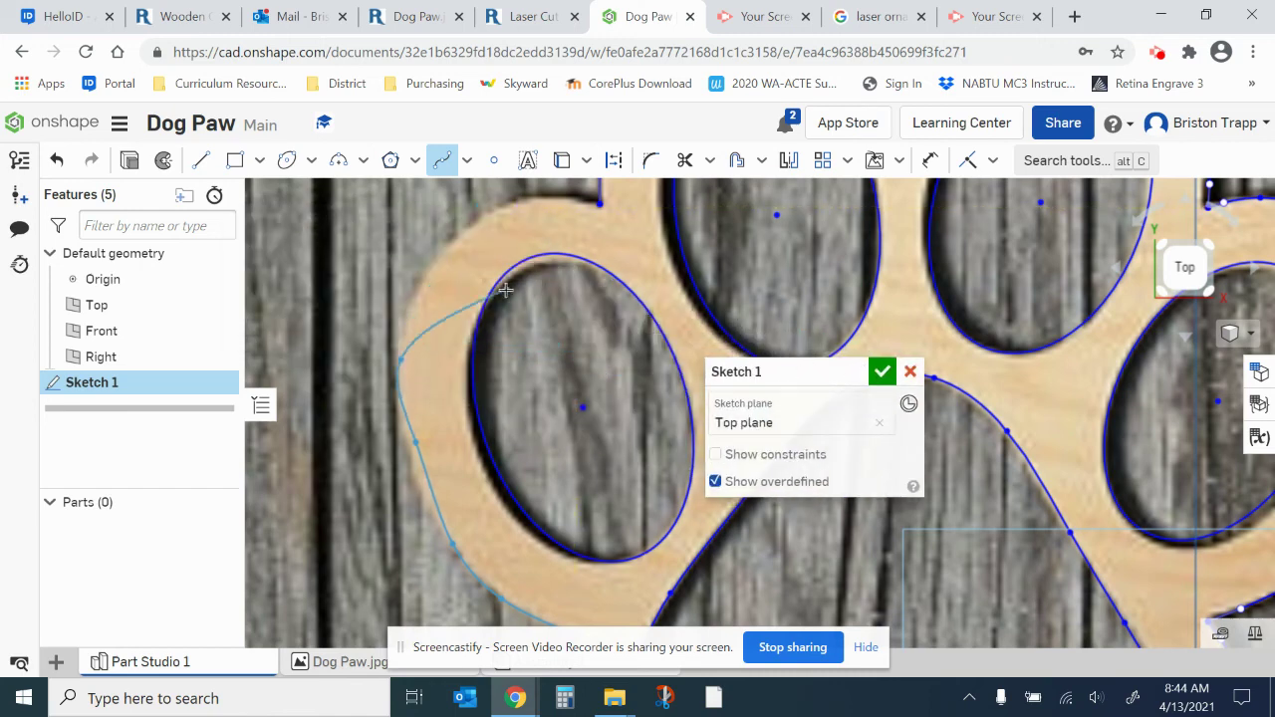
{"action": "left_click", "coordinate": [430, 267]}
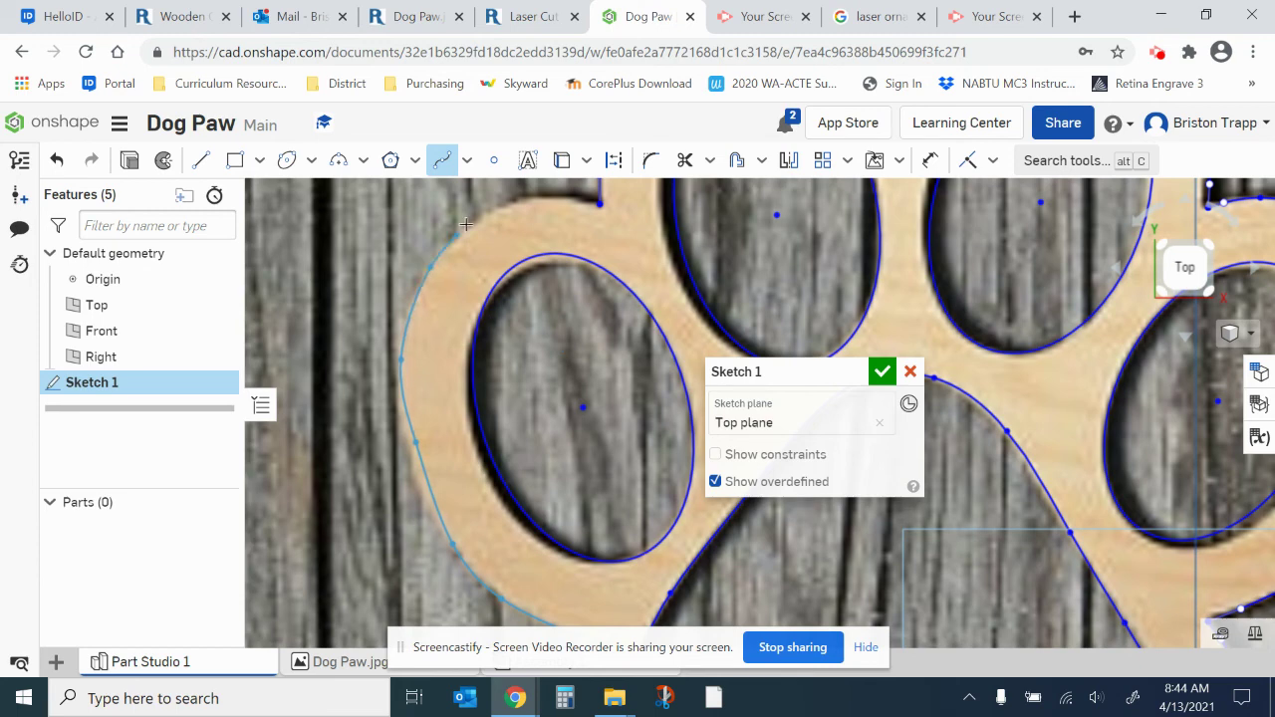
{"action": "left_click", "coordinate": [494, 205]}
{"action": "double_click", "coordinate": [594, 201]}
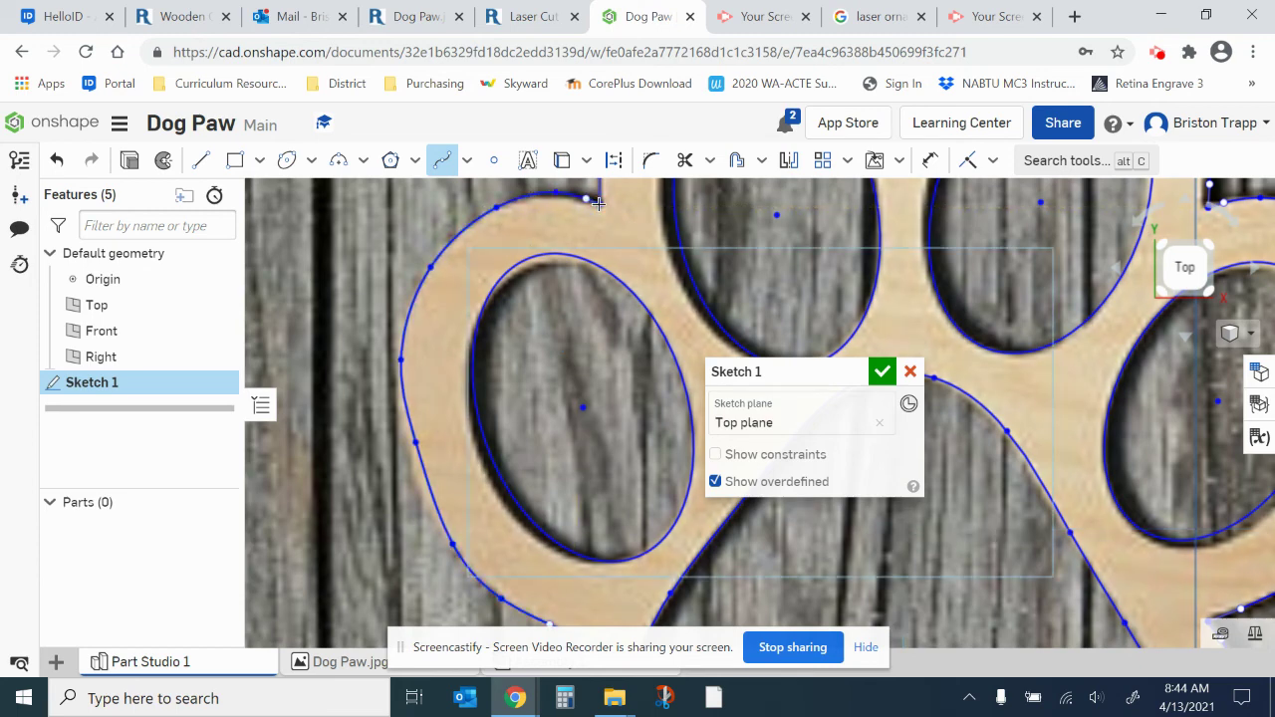
- Leave the spline tool, move the outer left toe's stray spline point onto the image edge, and finish the sketch
{"action": "right_click", "coordinate": [381, 390]}
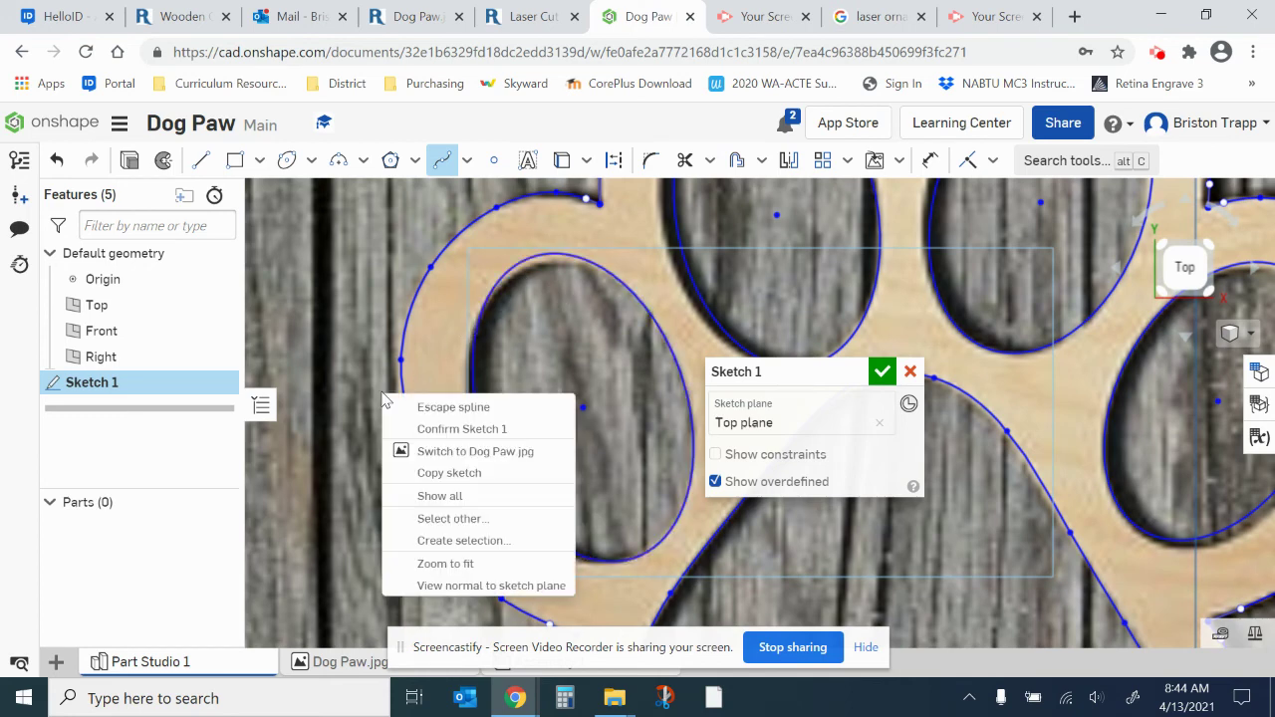
{"action": "left_click", "coordinate": [421, 406]}
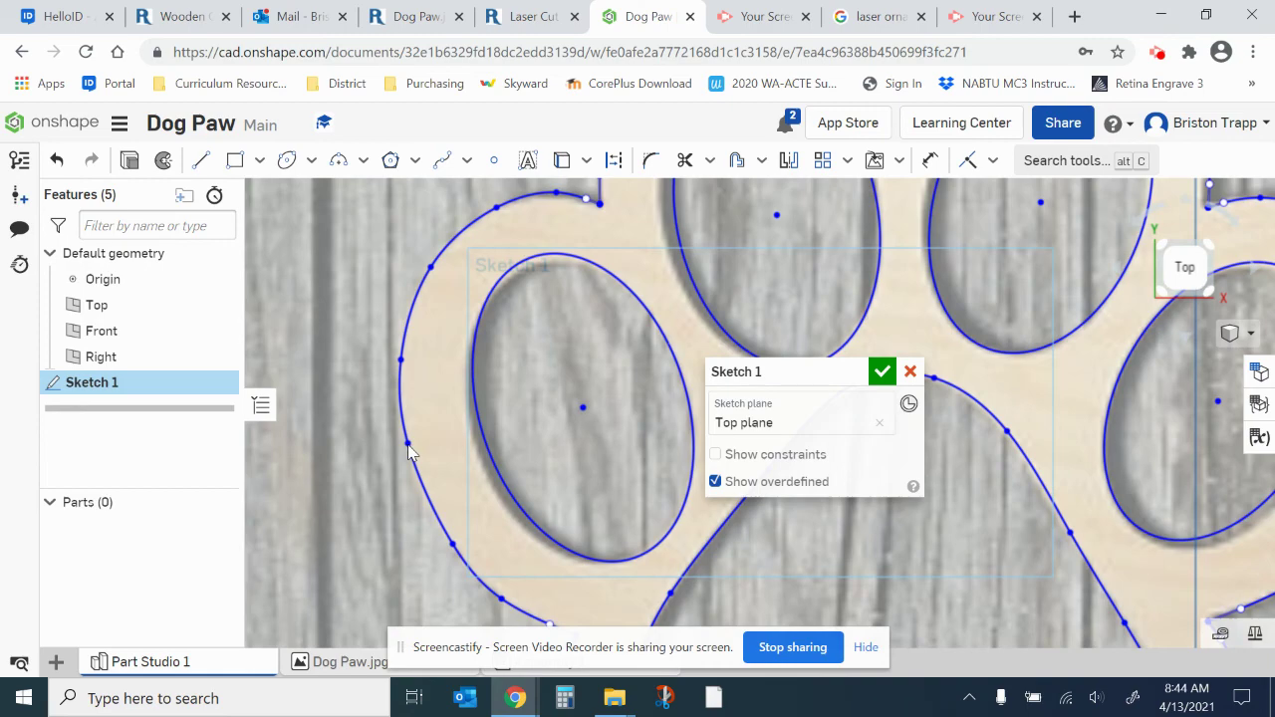
{"action": "scroll", "coordinate": [407, 444], "scroll_direction": "down", "scroll_amount": 3}
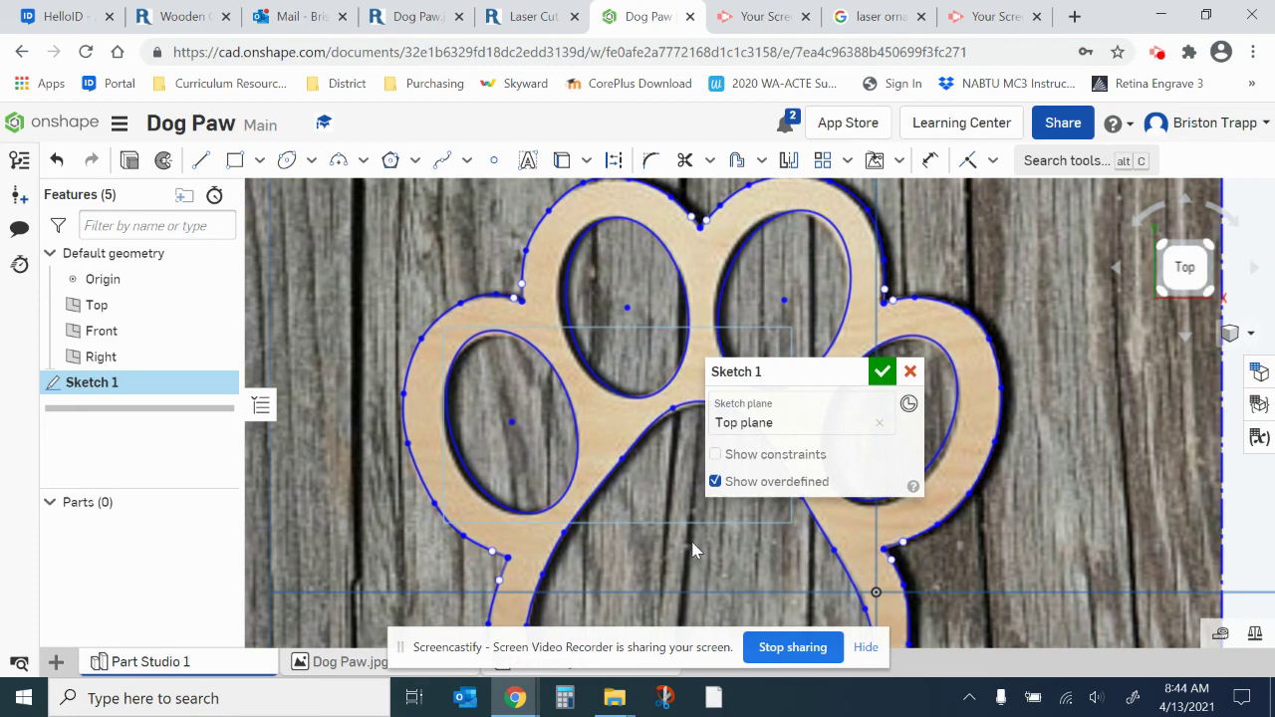
{"action": "left_click", "coordinate": [882, 374]}
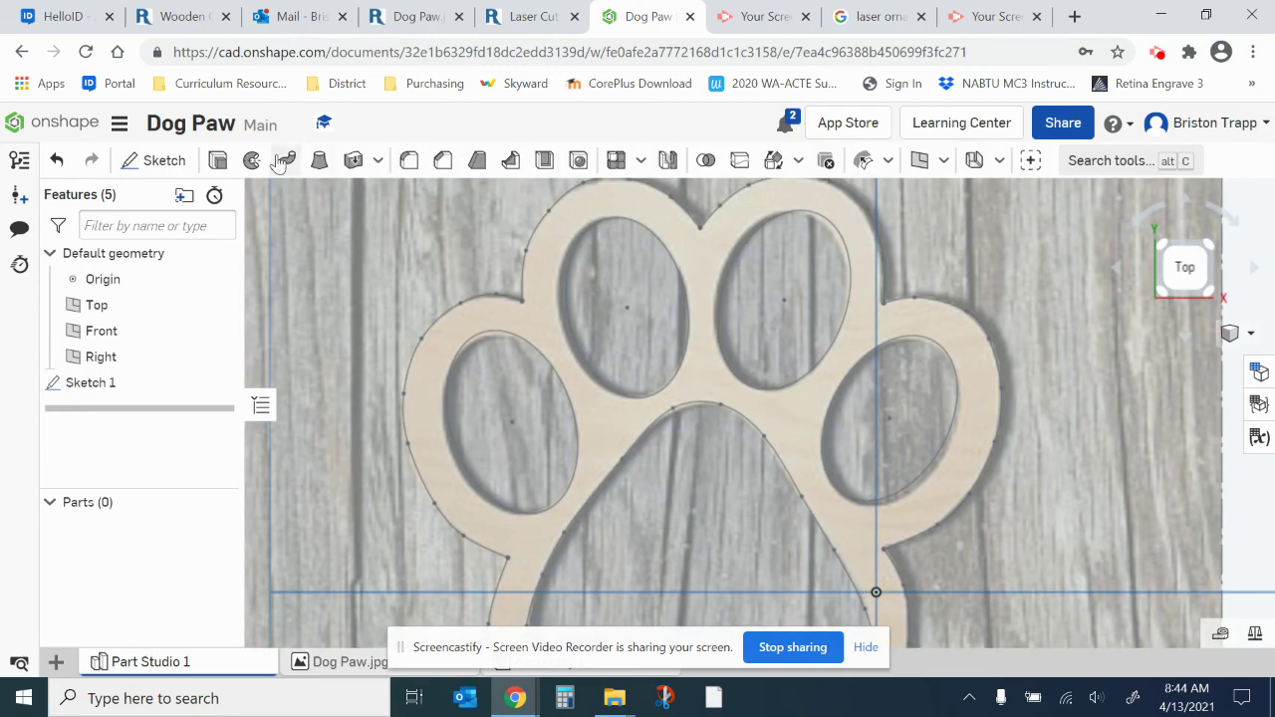
- Extrude the paw frame region between the outer outline and the five openings as a new solid with a blind depth of 0.1 in
{"action": "left_click", "coordinate": [219, 163]}
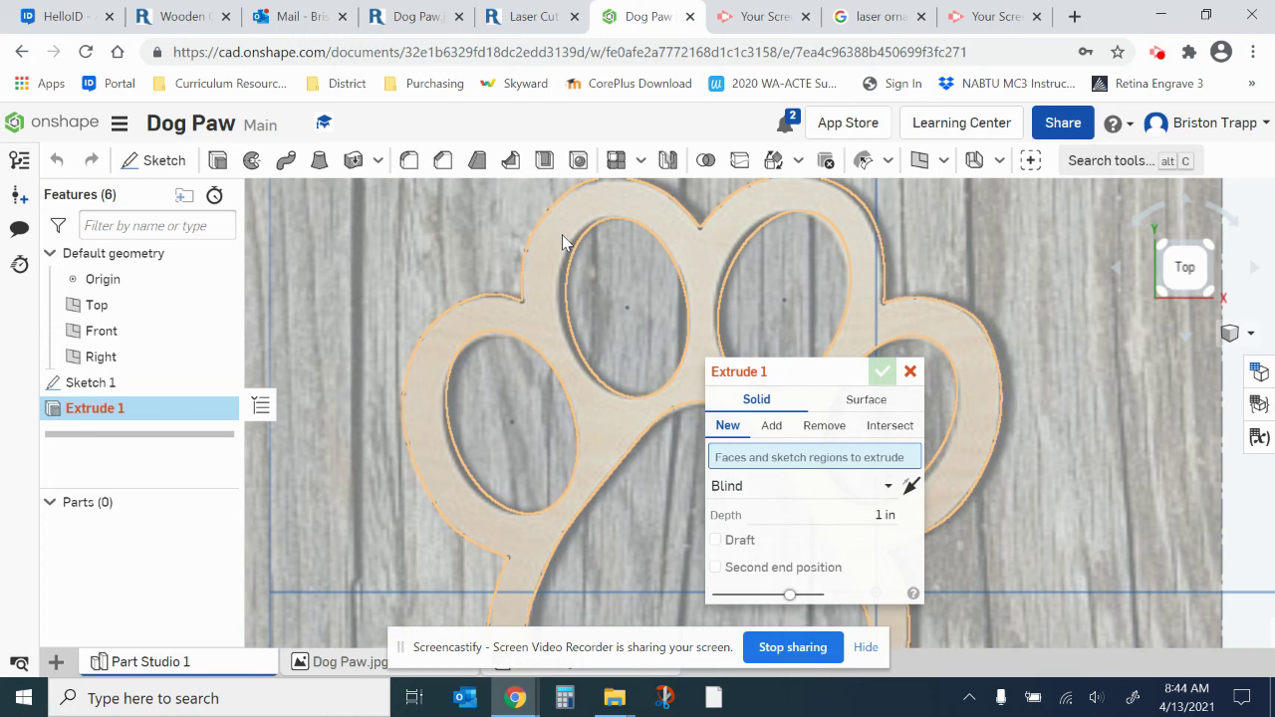
{"action": "left_click", "coordinate": [543, 323]}
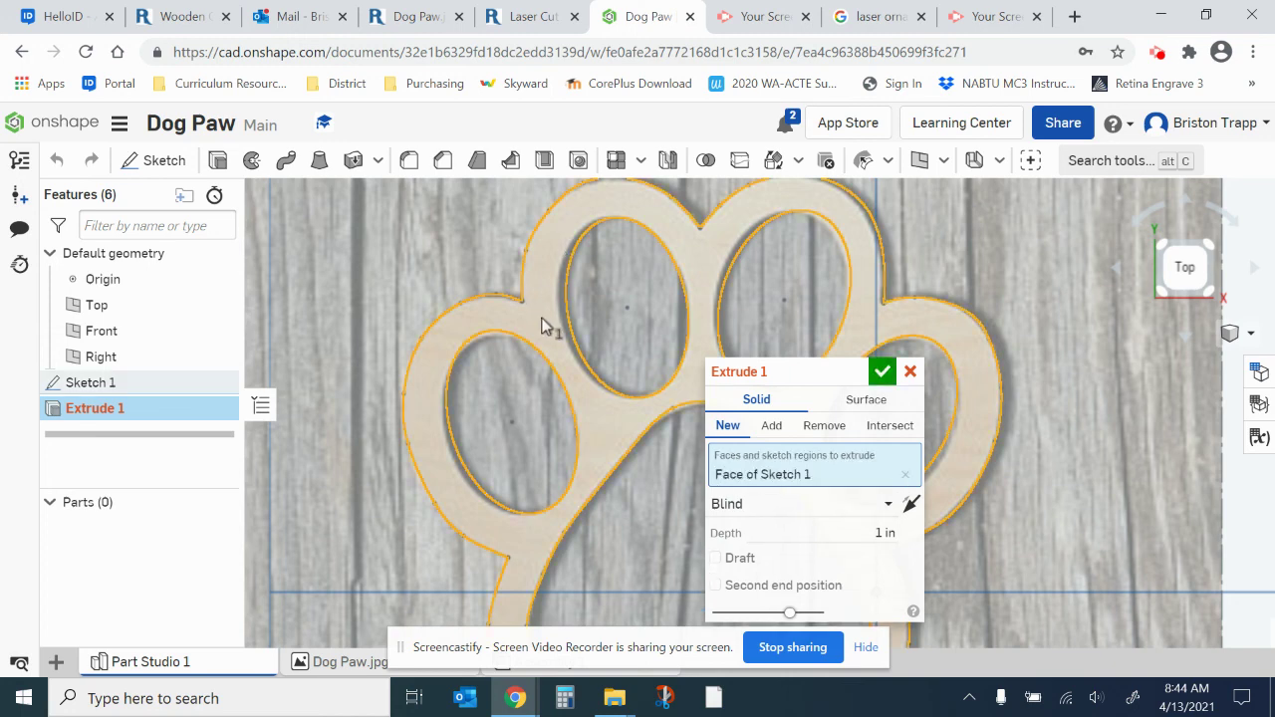
{"action": "scroll", "coordinate": [571, 369], "scroll_direction": "down", "scroll_amount": 5}
{"action": "scroll", "coordinate": [608, 394], "scroll_direction": "up", "scroll_amount": 1}
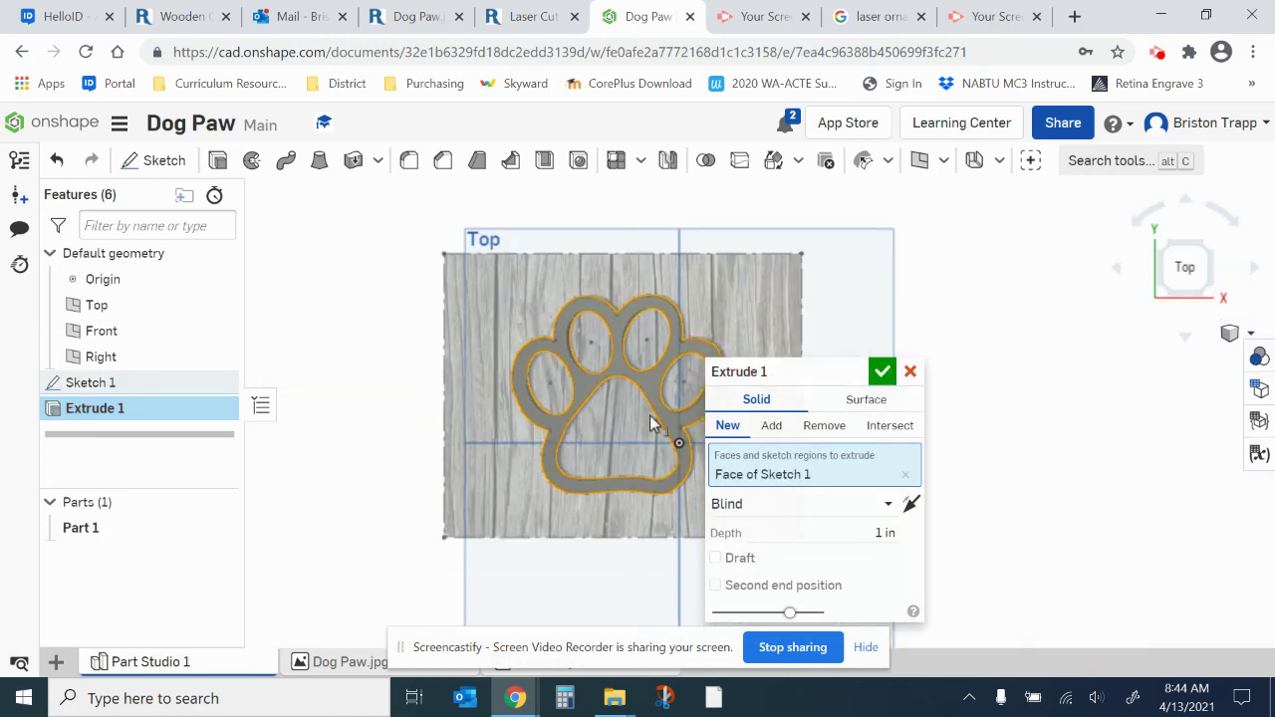
{"action": "scroll", "coordinate": [677, 438], "scroll_direction": "down", "scroll_amount": 1}
{"action": "left_click_drag", "start_coordinate": [869, 538], "coordinate": [897, 538]}
{"action": "key", "text": "BackSpace"}
{"action": "type", "text": ".1"}
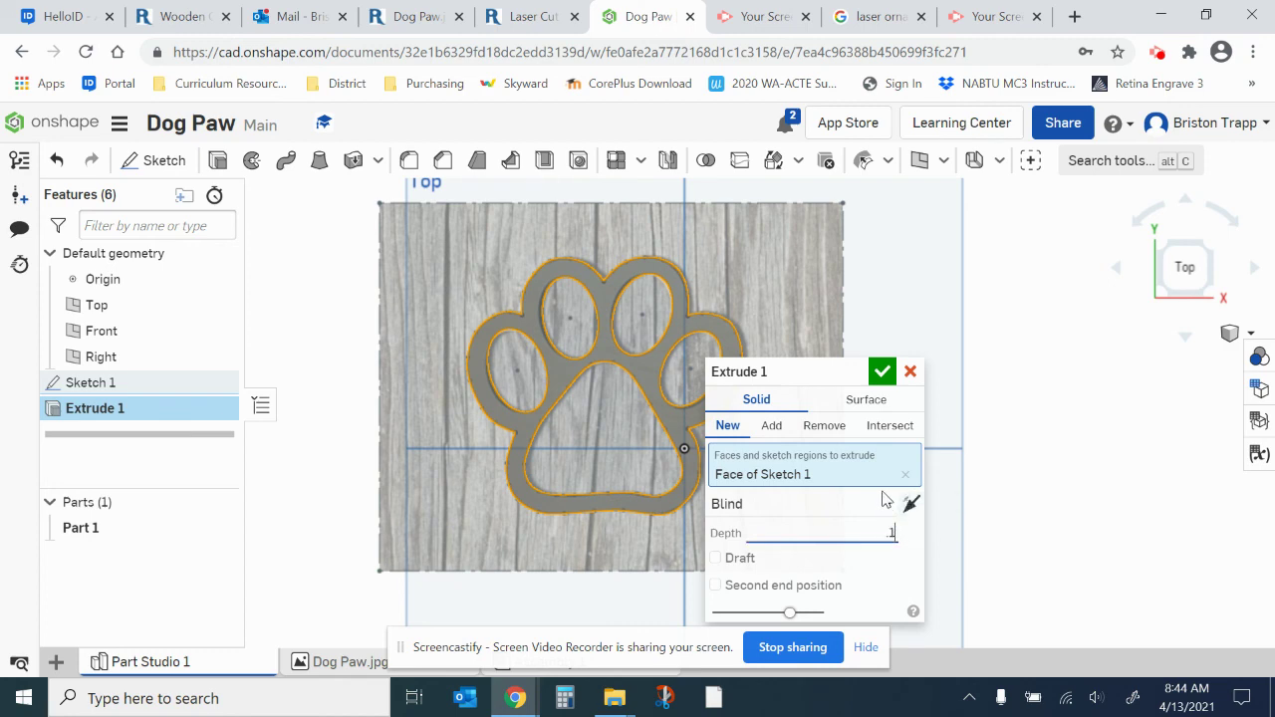
{"action": "left_click", "coordinate": [882, 372]}
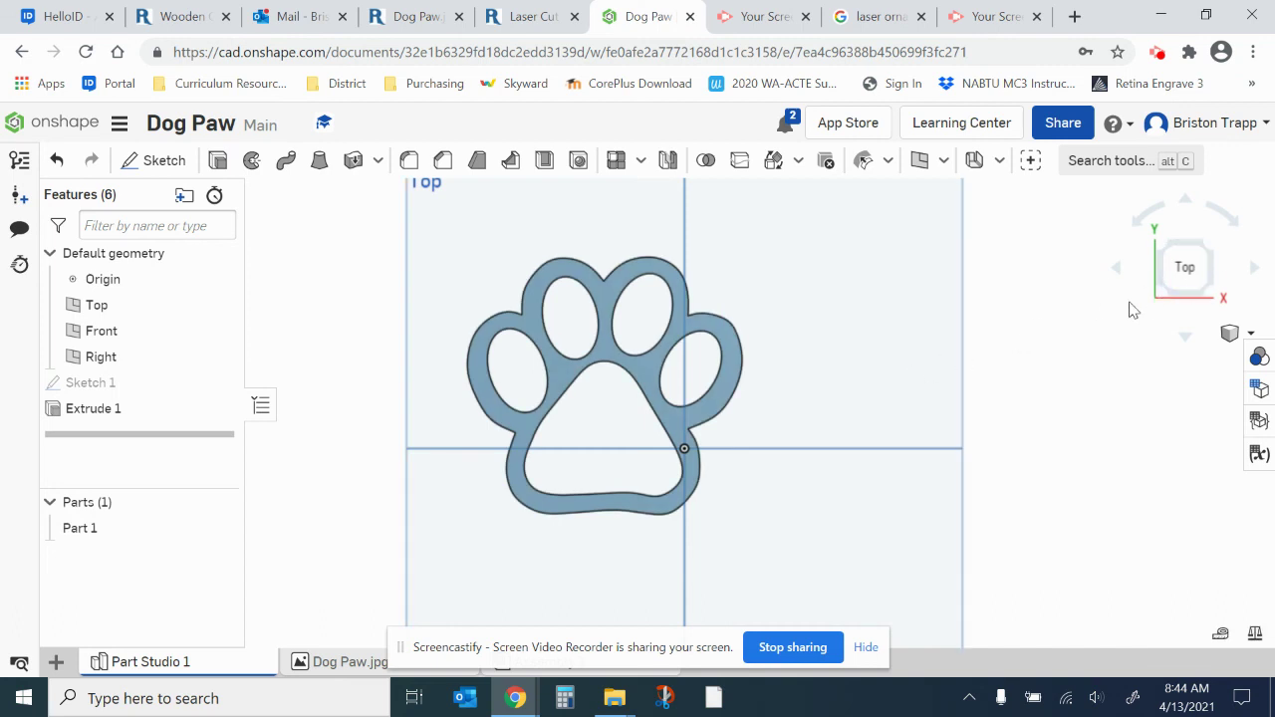
{"action": "right_click_drag", "start_coordinate": [925, 405], "coordinate": [519, 435]}
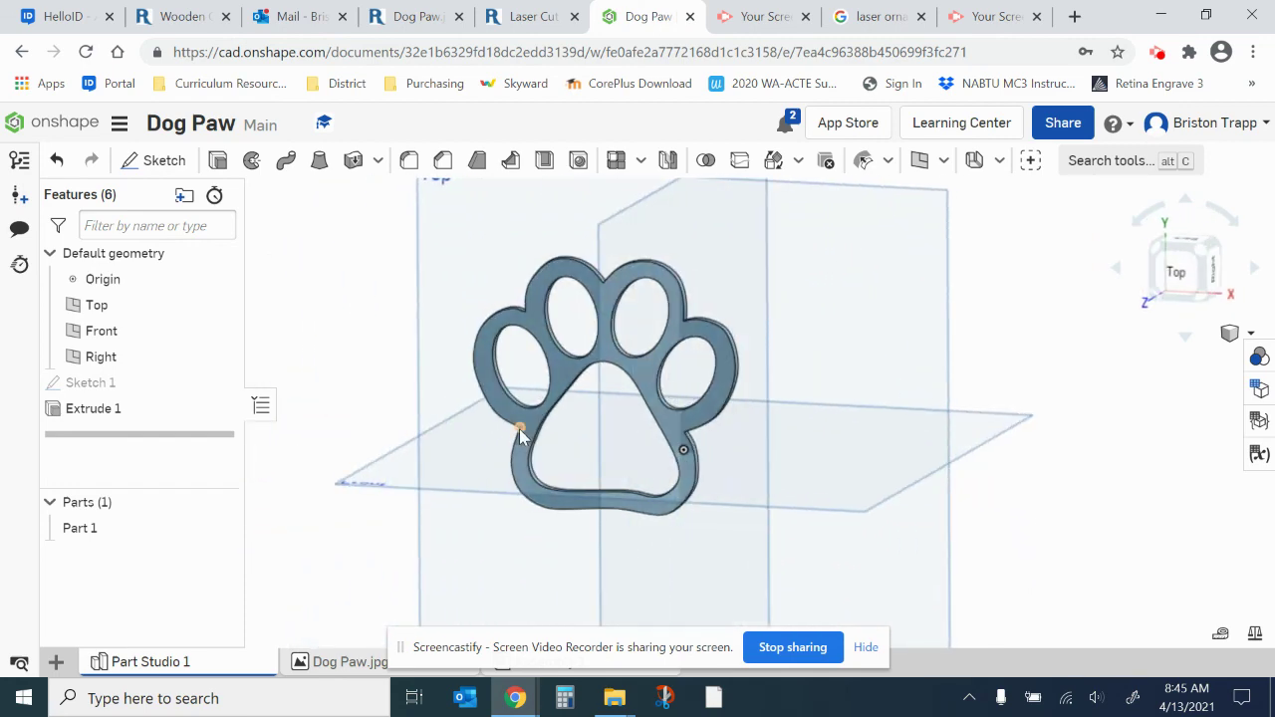